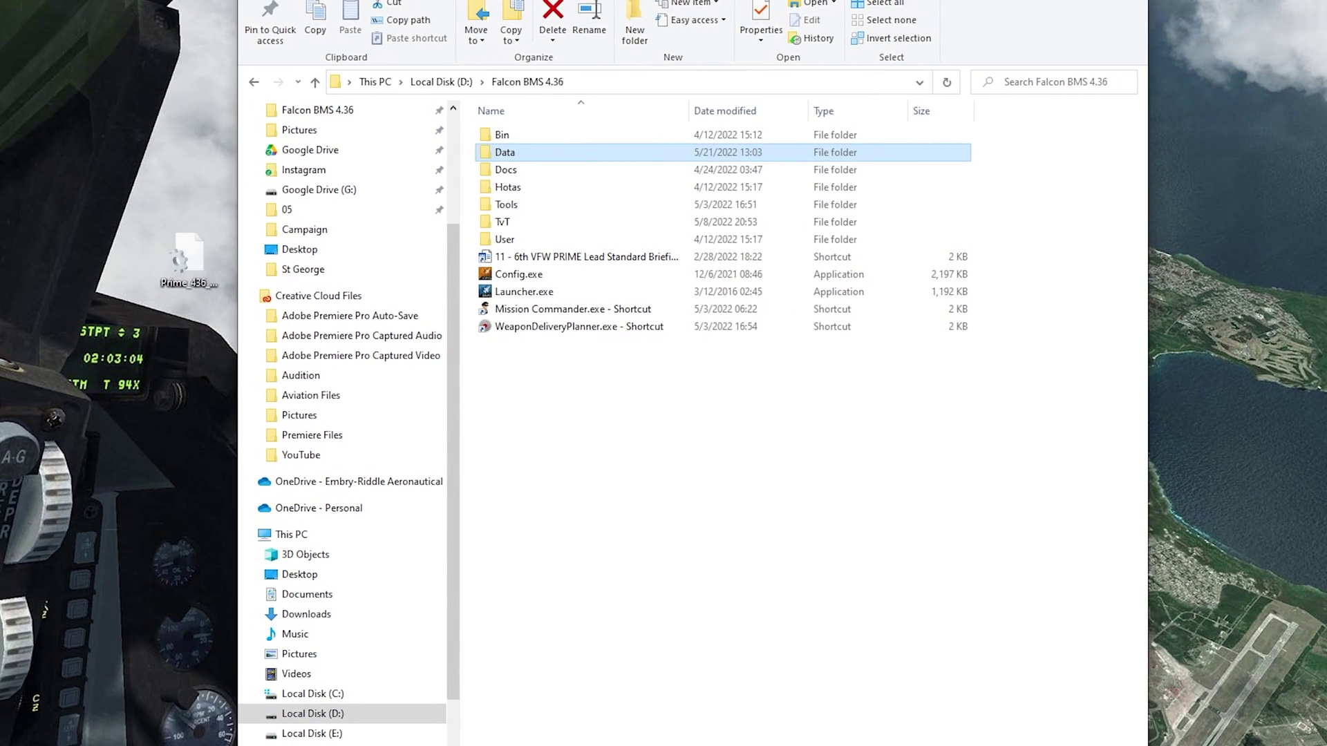
Step: Open the Campaign folder inside the Falcon BMS 4.36 Data folder
click(194, 264)
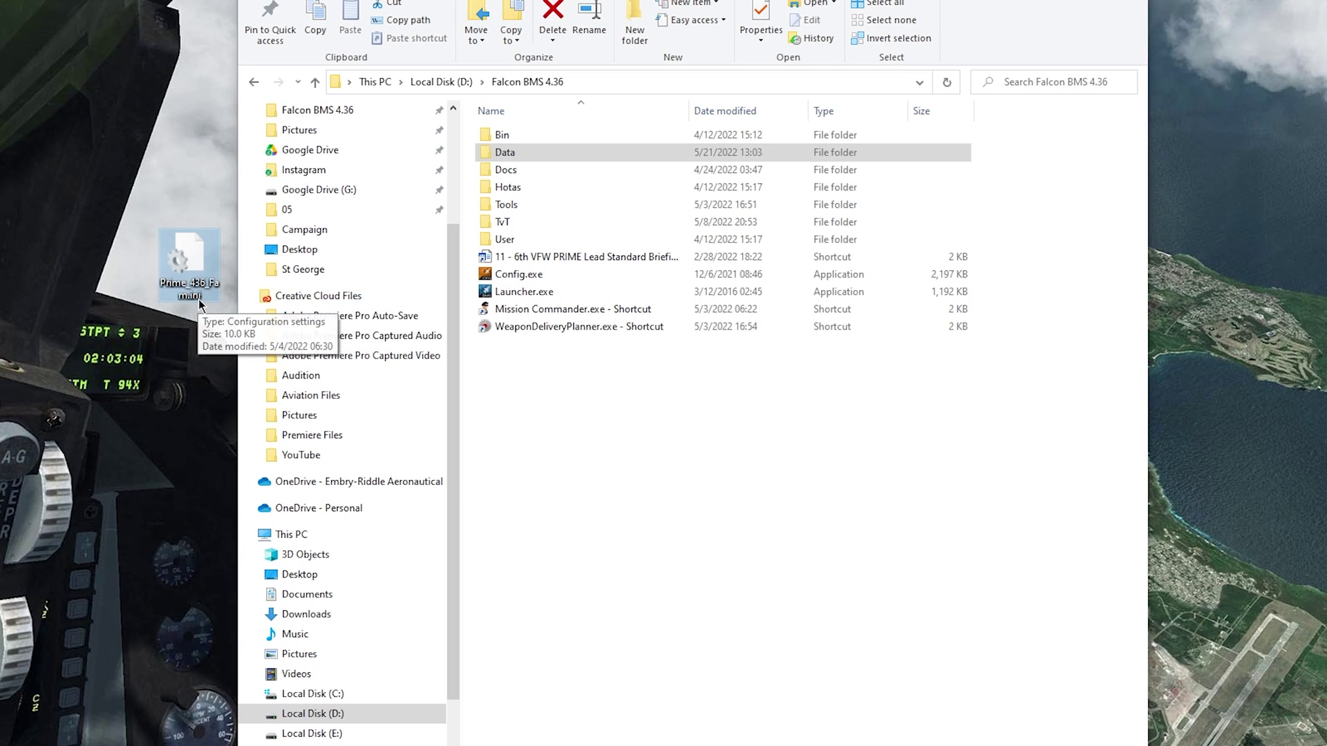
double_click(527, 151)
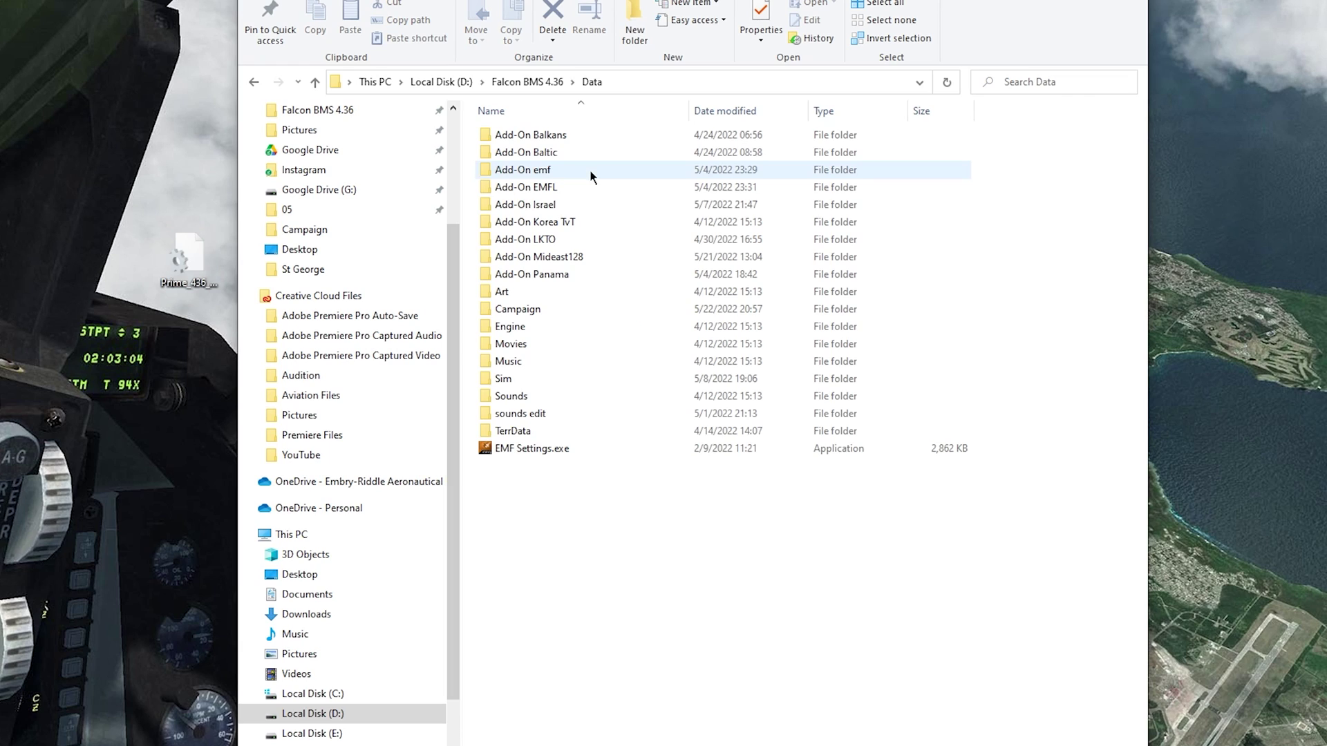
click(548, 310)
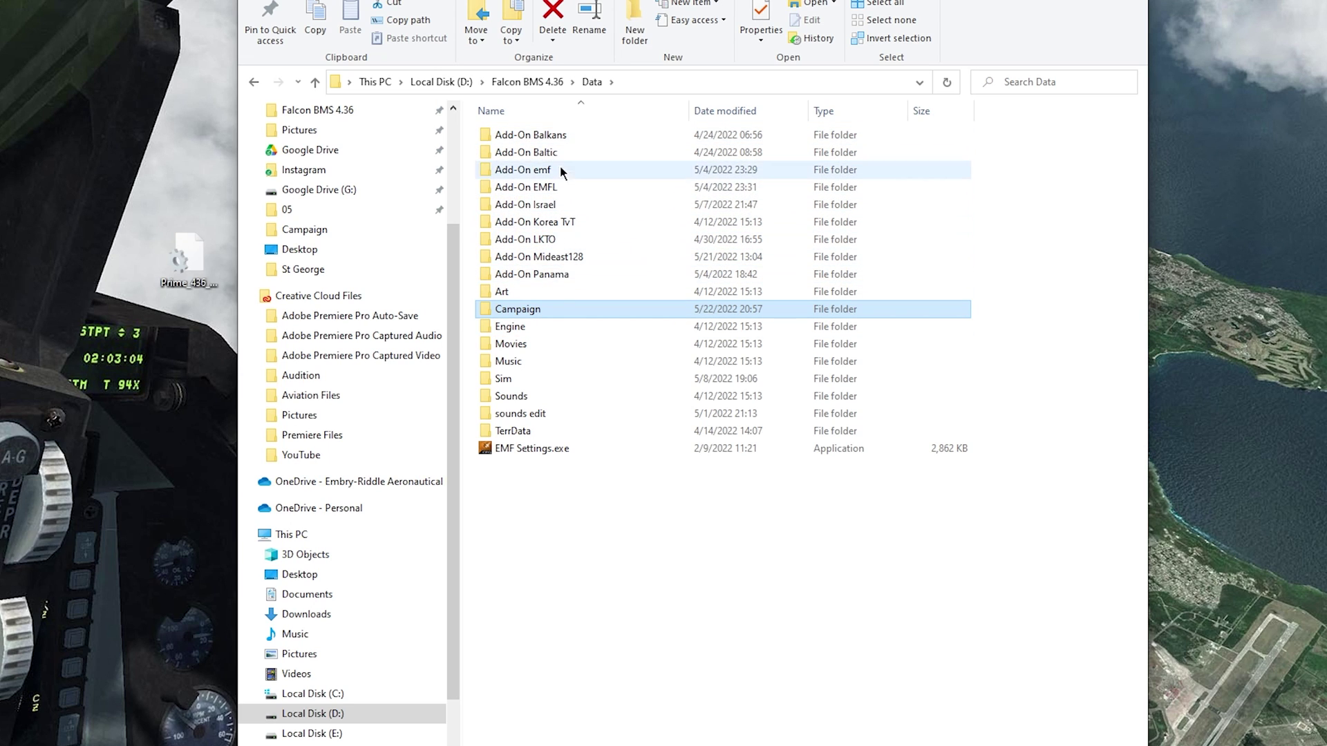
mouse_move(526, 312)
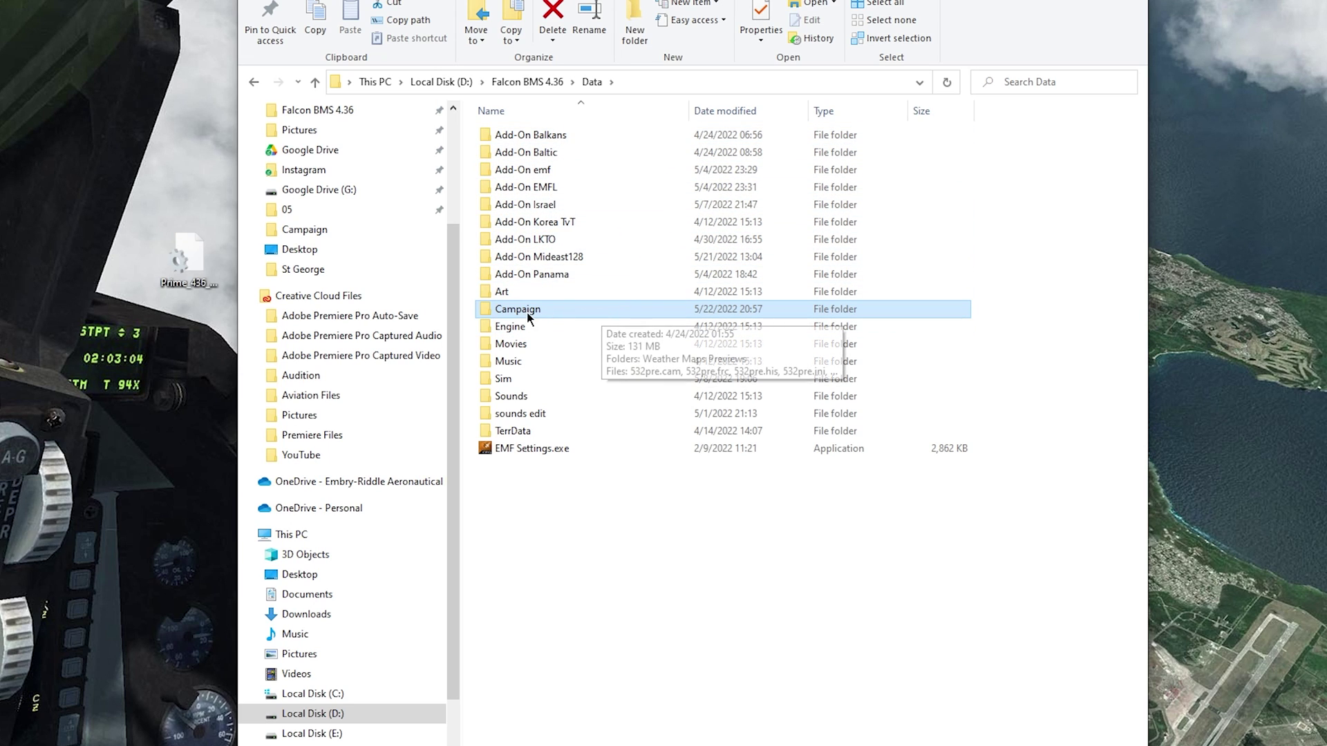
double_click(529, 313)
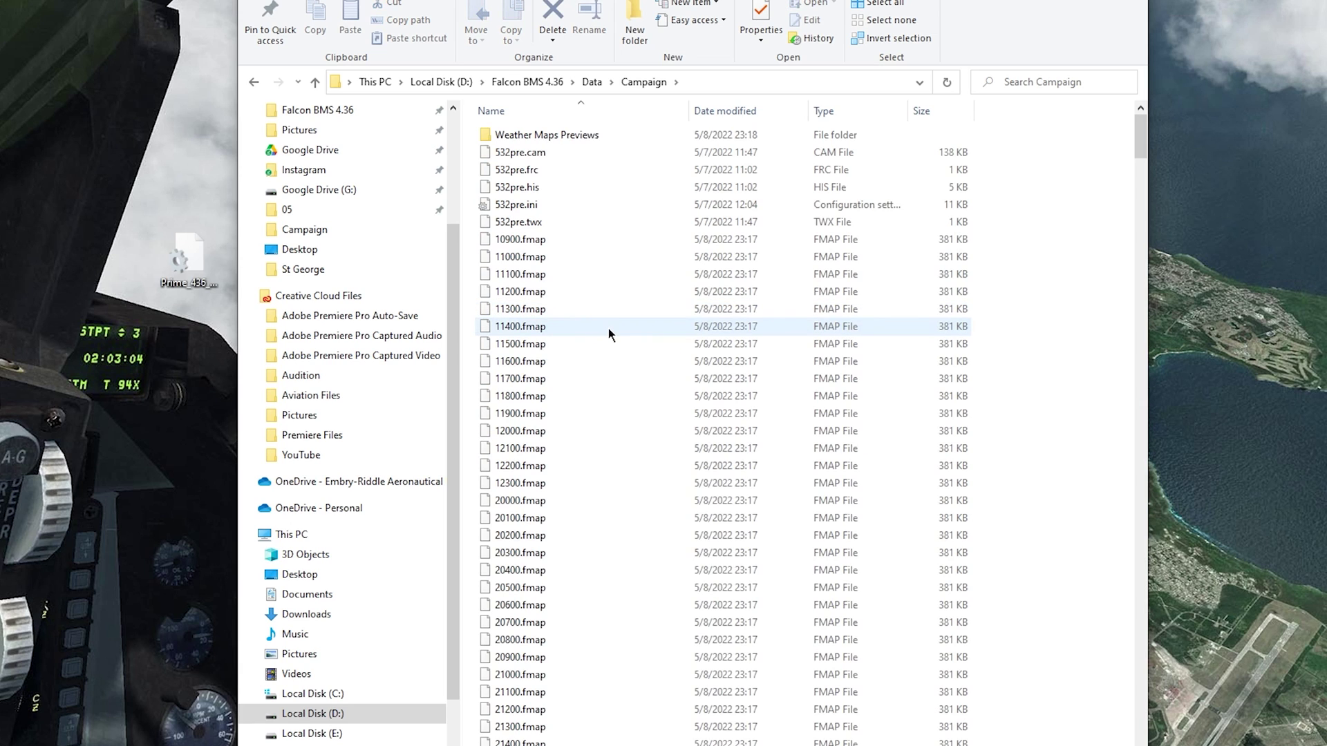
Step: Locate the mission configuration file Prime_436_Fam.ini in the Campaign folder and open it
scroll(615, 398, down, 1)
scroll(615, 403, down, 5)
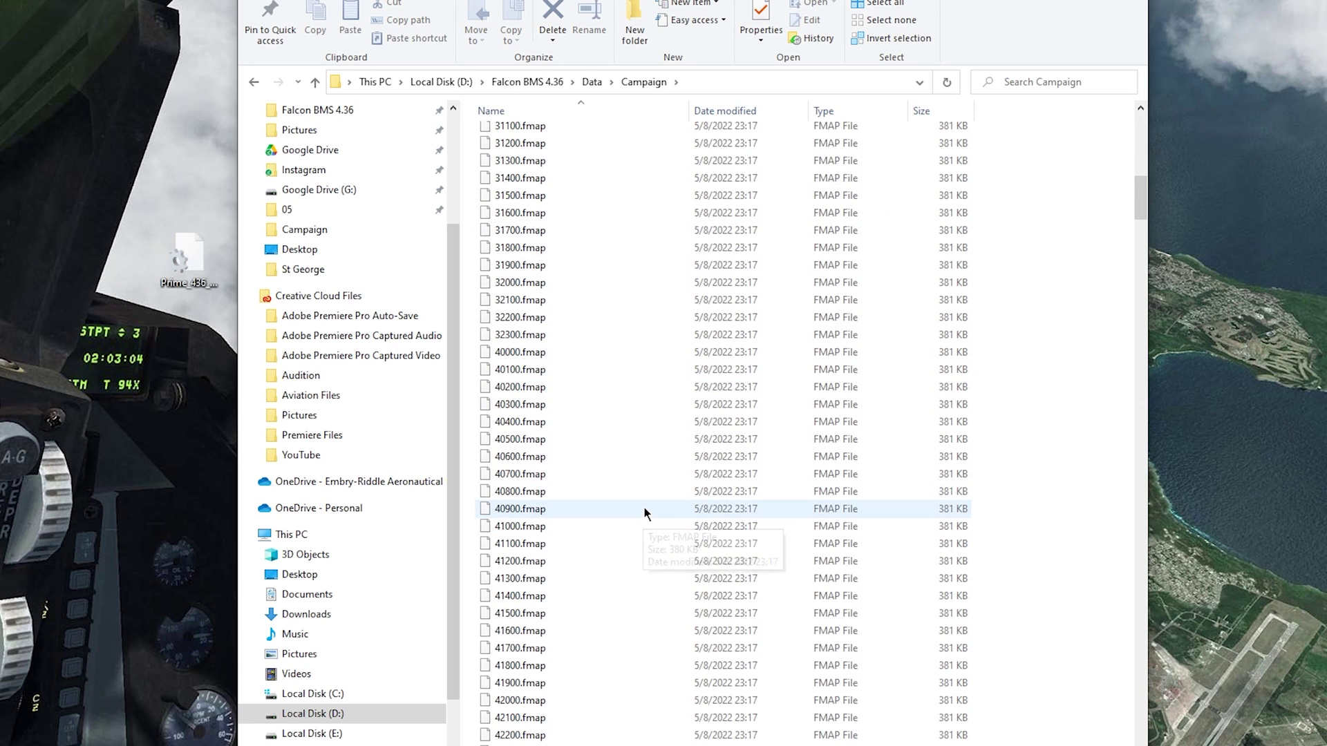
key(p)
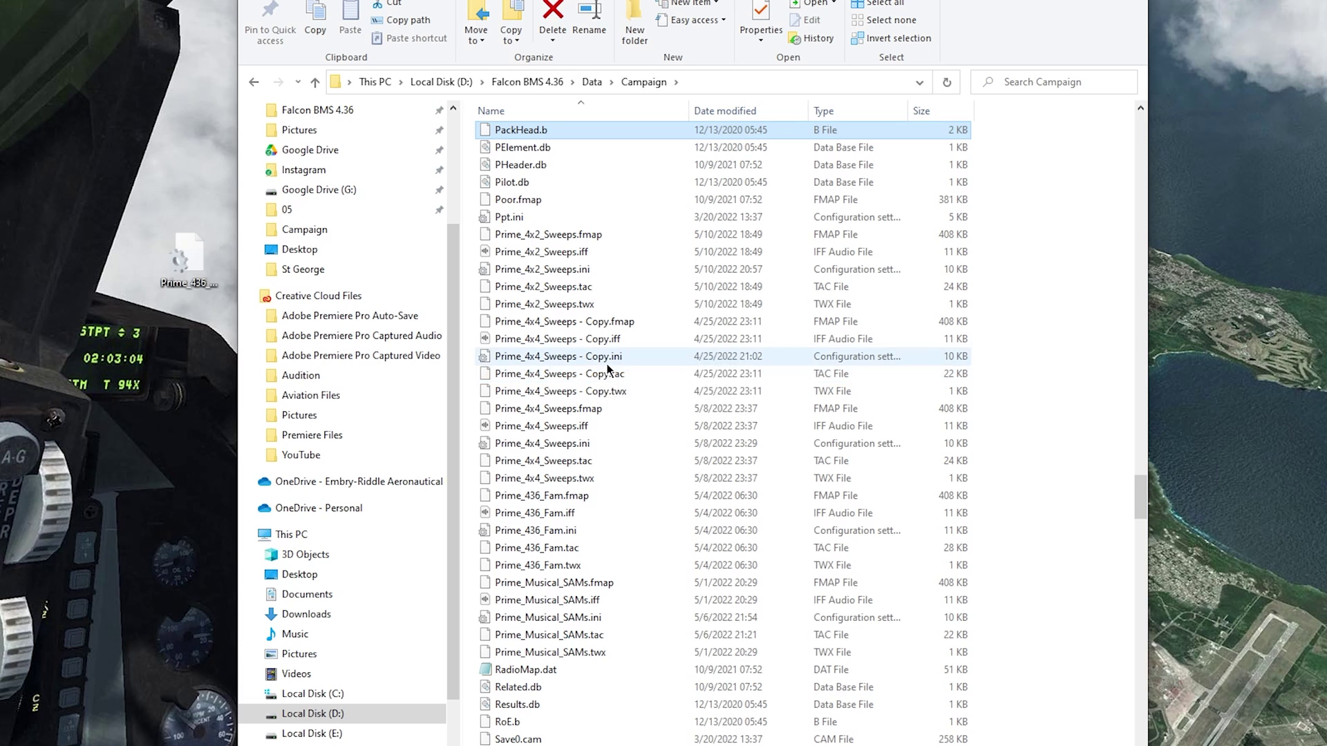
click(589, 447)
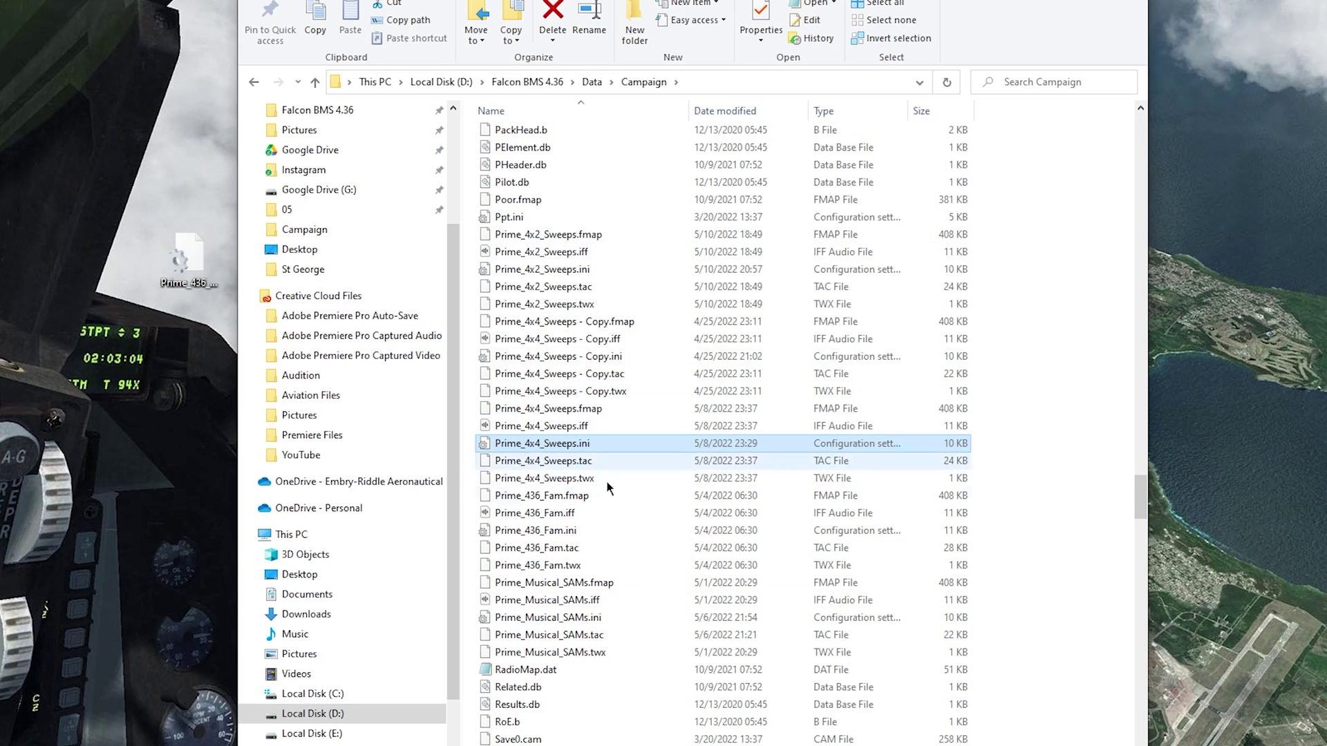
click(577, 530)
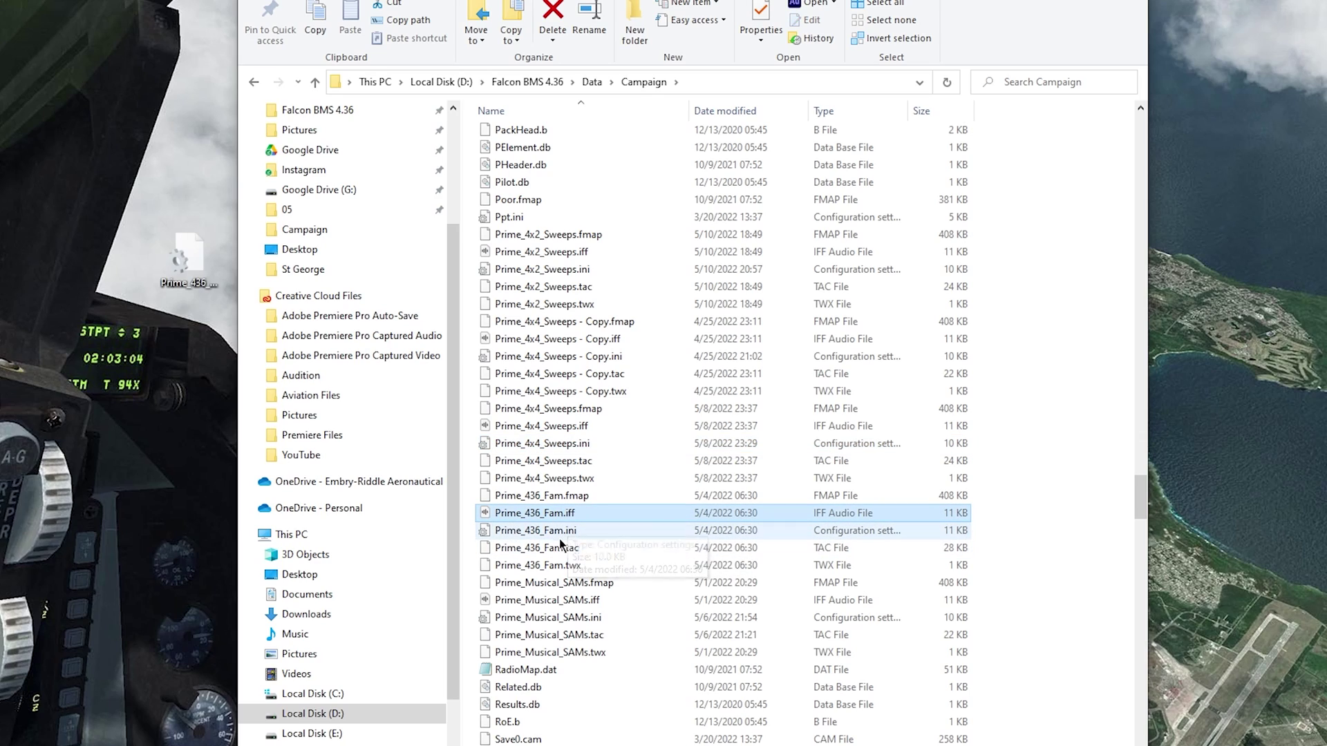
key(Return)
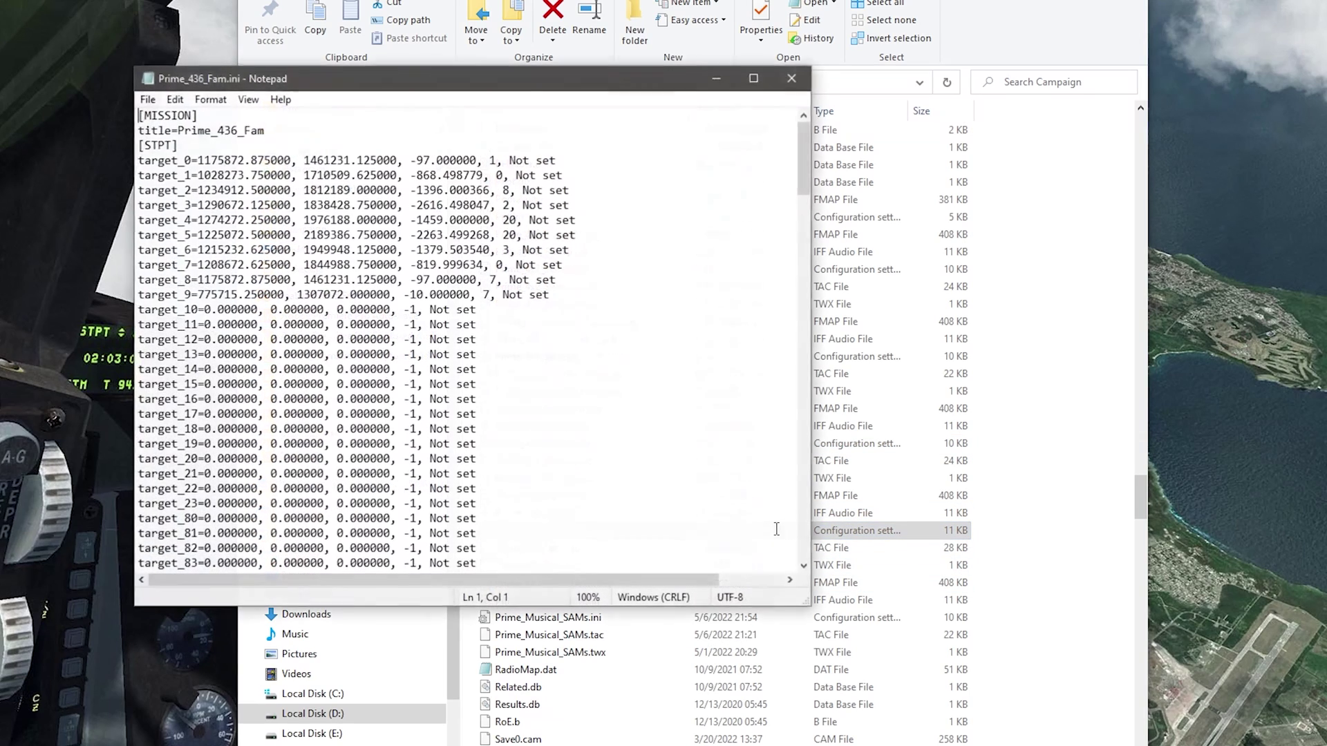
drag(424, 89, 469, 72)
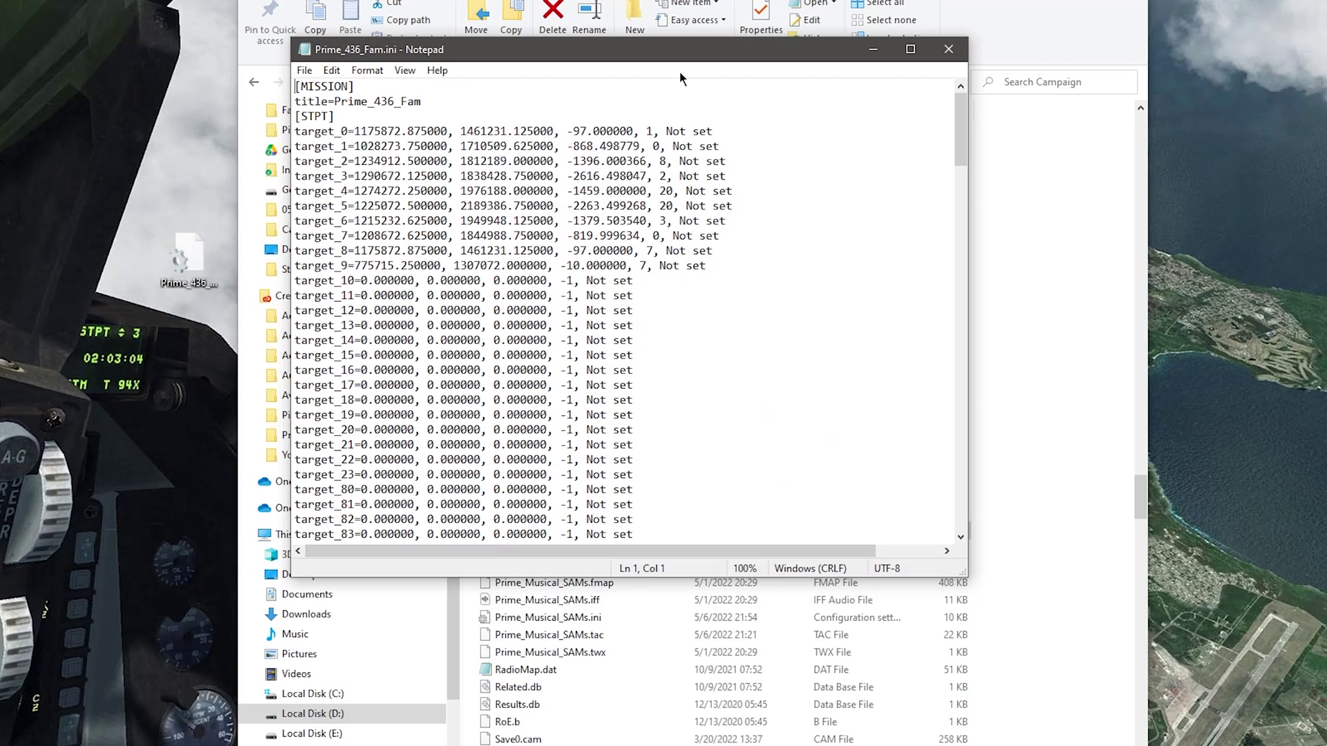
Step: Open Prime_436_Fam.ini from the Campaign folder again, choosing Notepad as the program to open it with
click(562, 531)
right_click(562, 530)
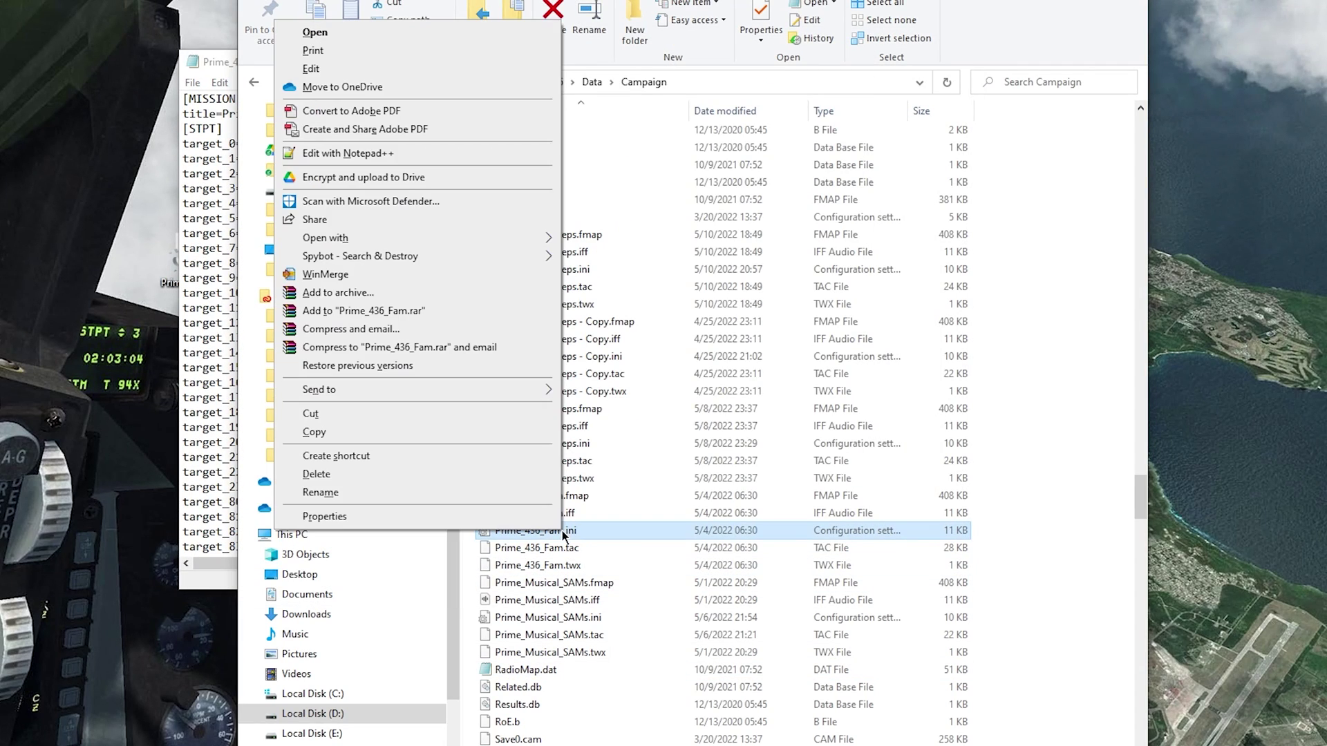
mouse_move(461, 236)
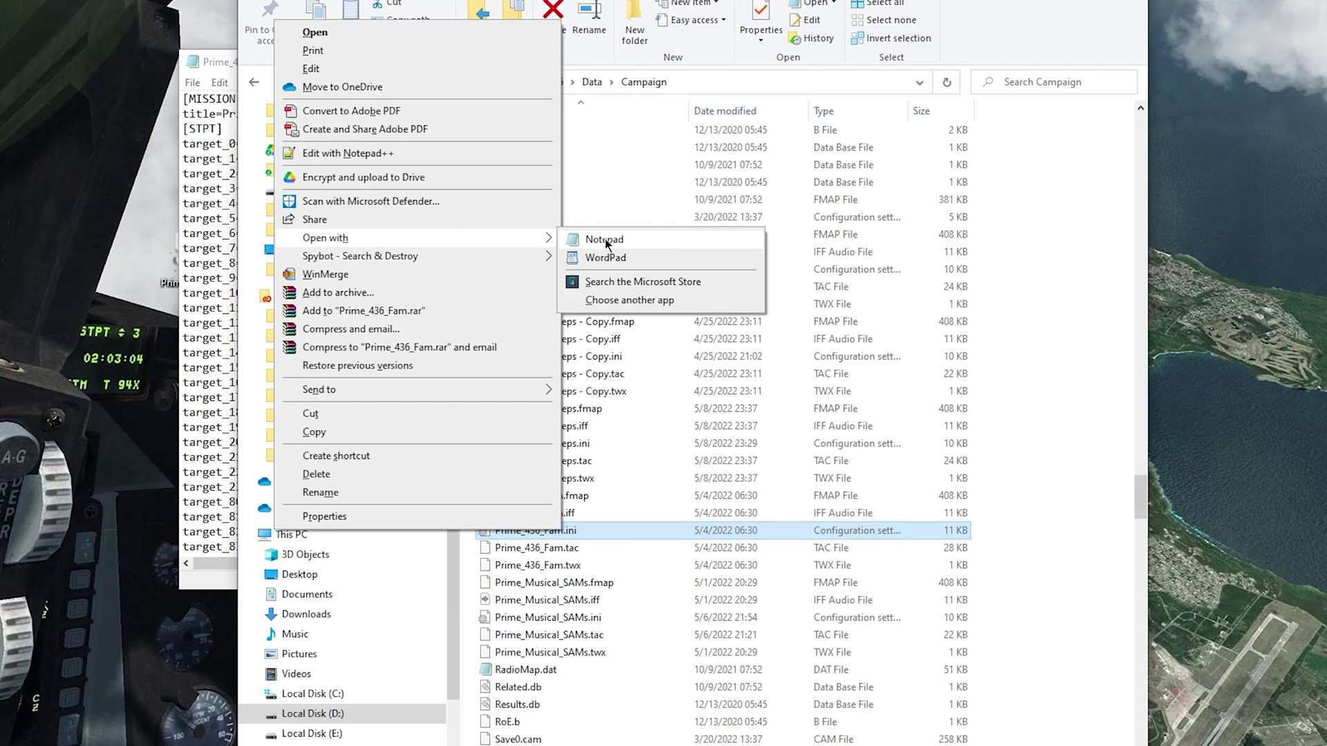
click(648, 242)
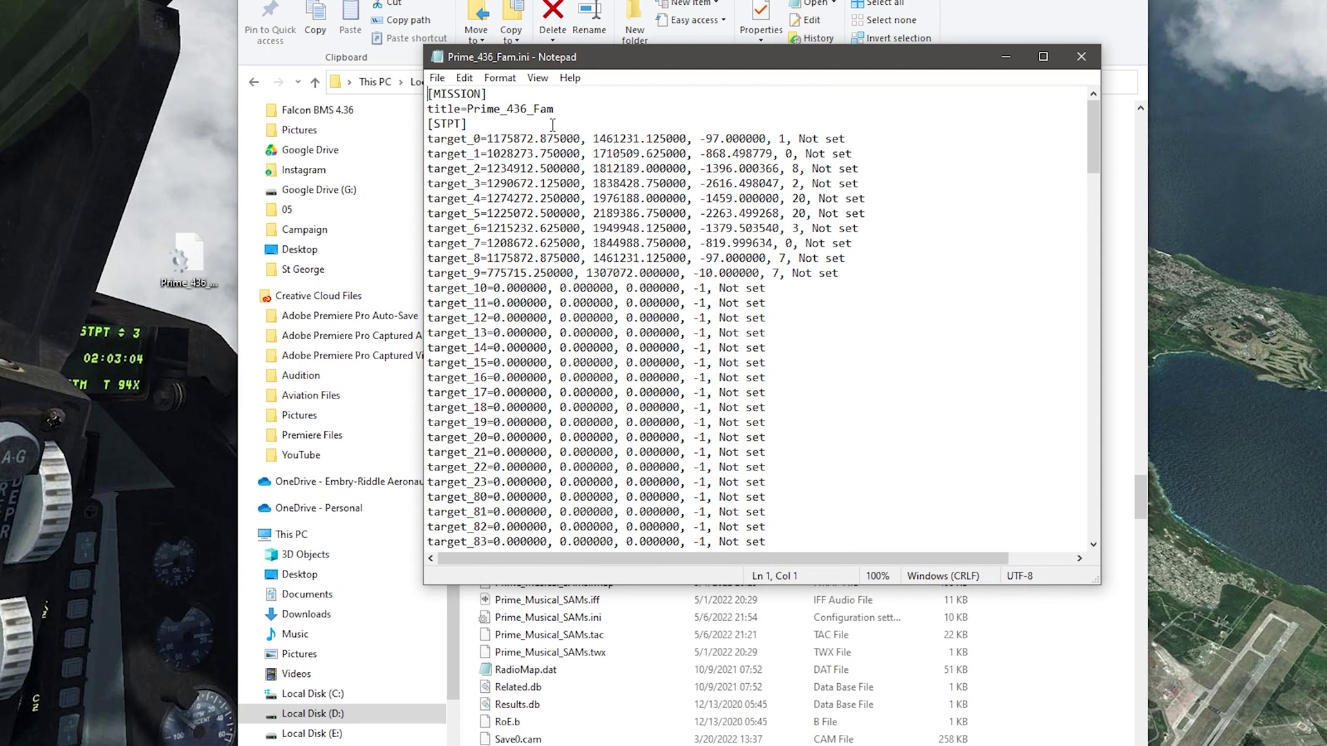
Step: Examine the mission title and the target entries in Prime_436_Fam.ini, from target_0 to target_98
drag(553, 109, 416, 112)
drag(852, 140, 423, 142)
scroll(759, 295, down, 11)
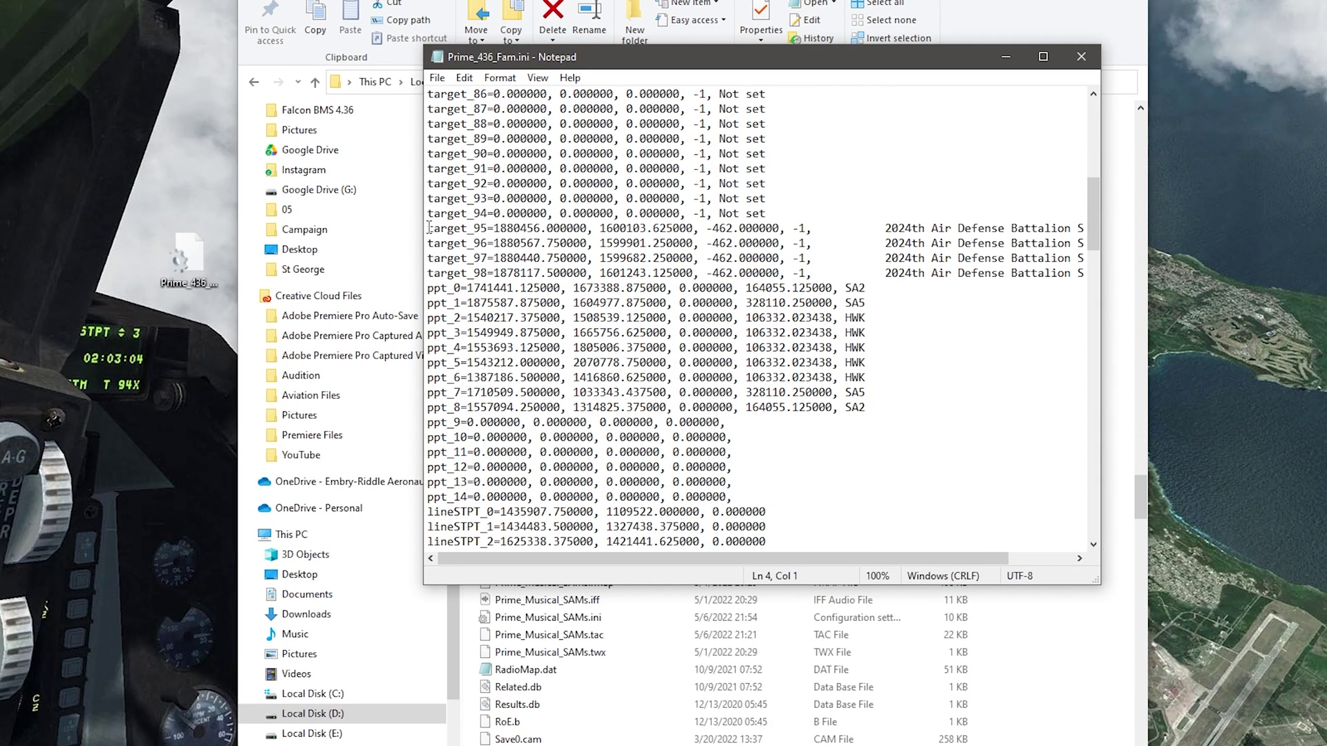
drag(430, 228, 1036, 275)
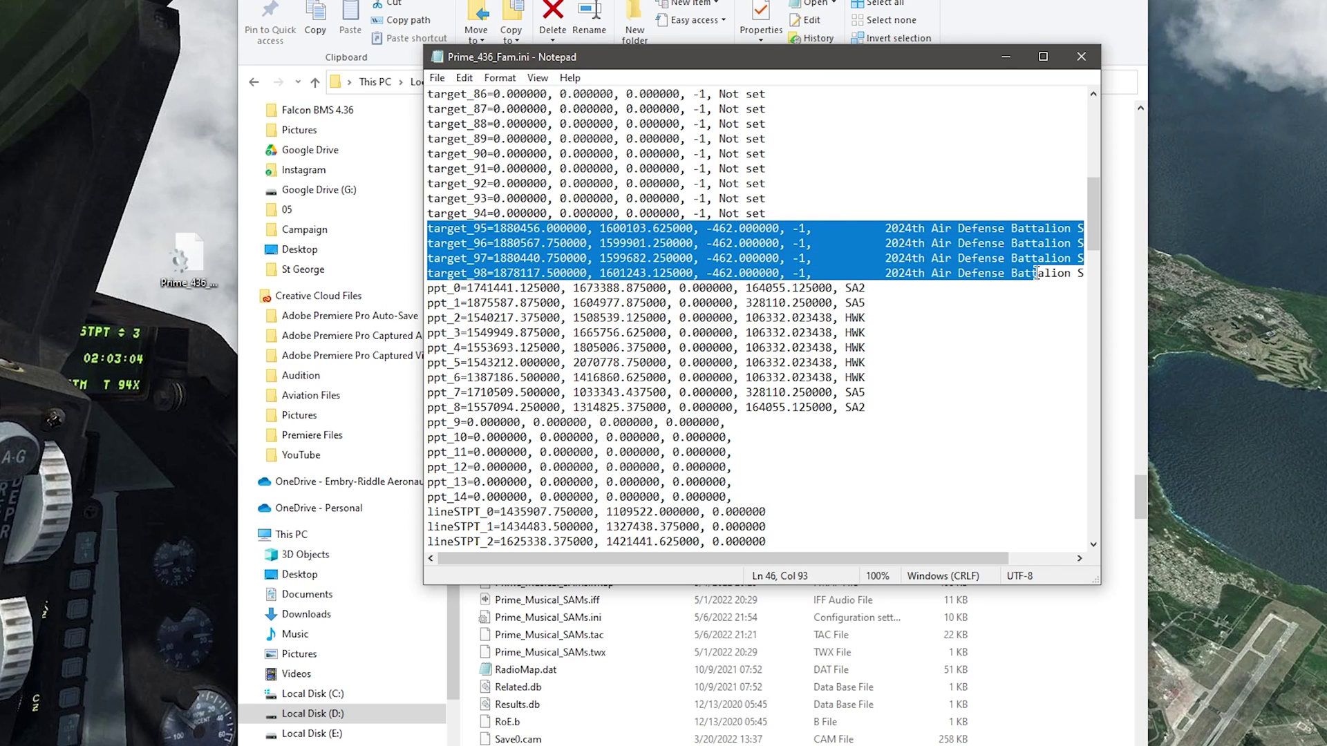
Step: Examine the ppt entries with their threat labels, including the empty entries ppt_9 to ppt_14
drag(429, 288, 875, 285)
click(874, 301)
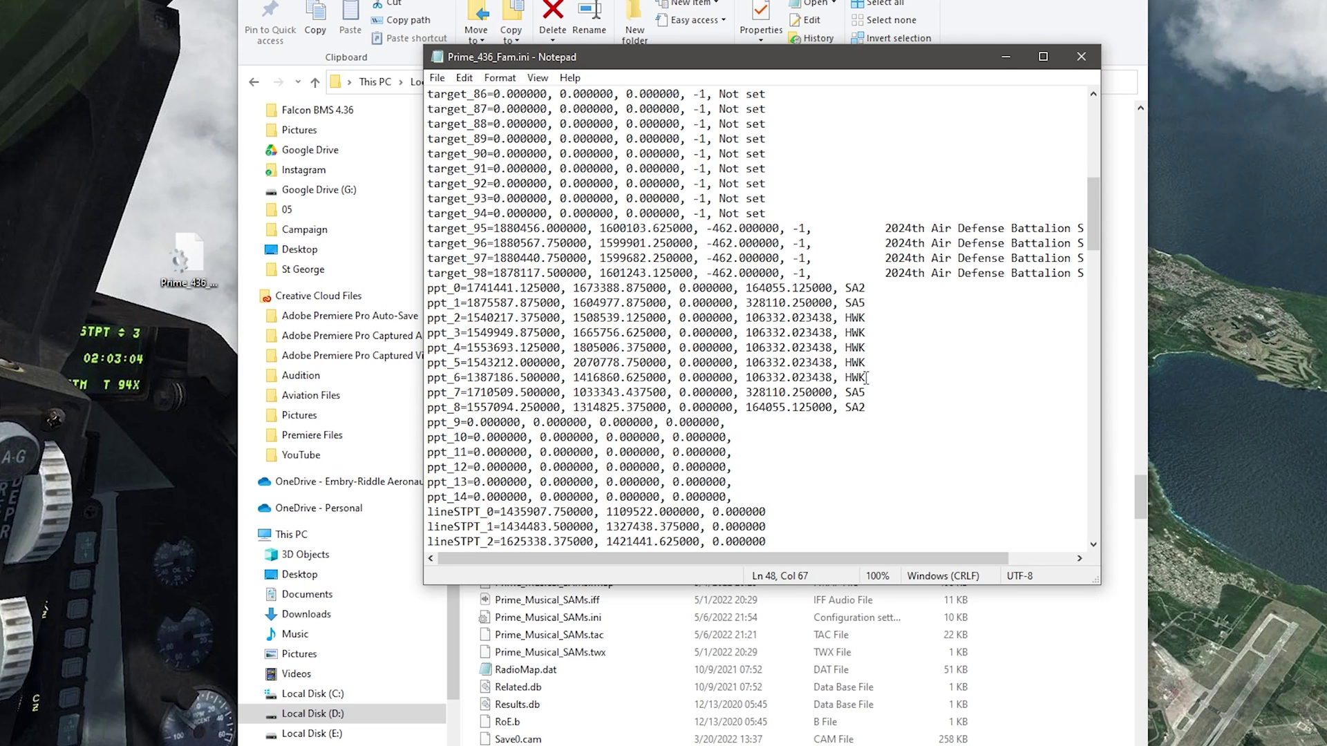
drag(866, 377, 430, 316)
click(805, 332)
scroll(772, 389, down, 4)
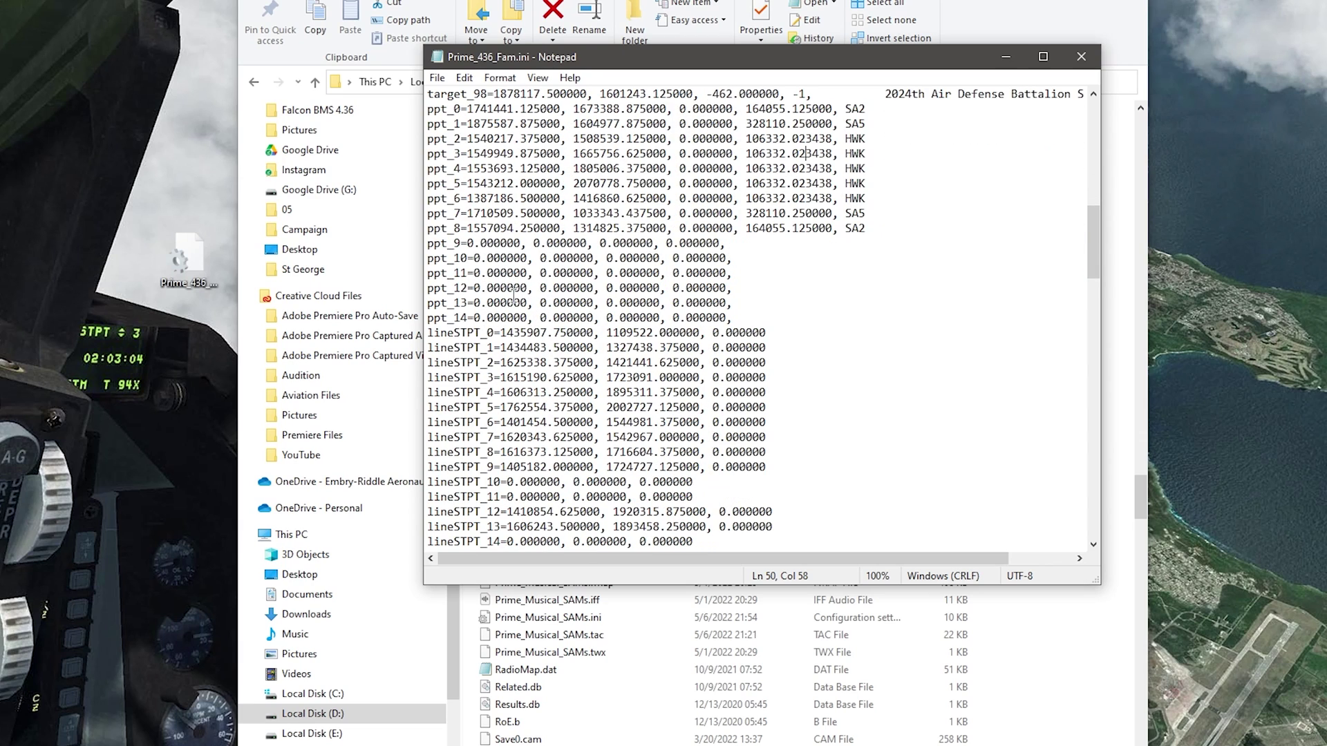
drag(433, 243, 566, 306)
click(804, 317)
scroll(804, 318, down, 2)
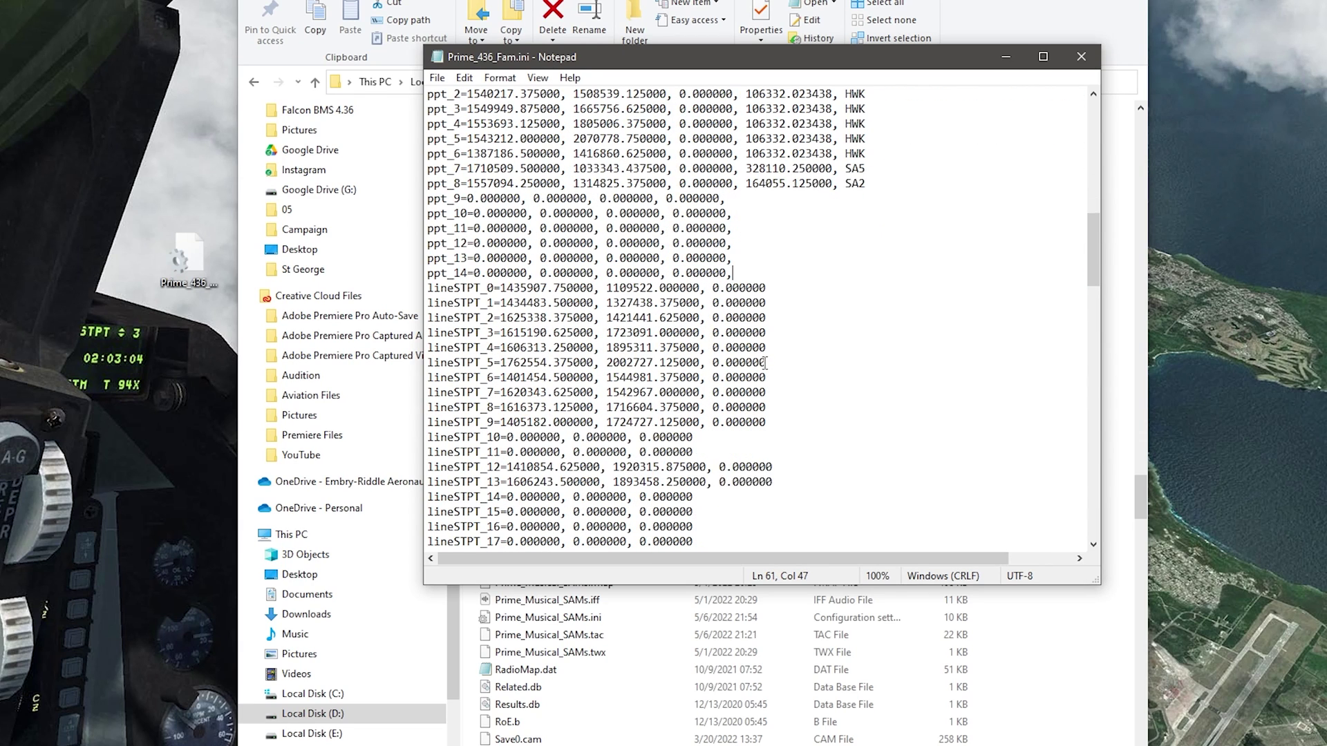
Step: Examine the lineSTPT and wpntarget entries down to the end of the file
drag(768, 243, 428, 243)
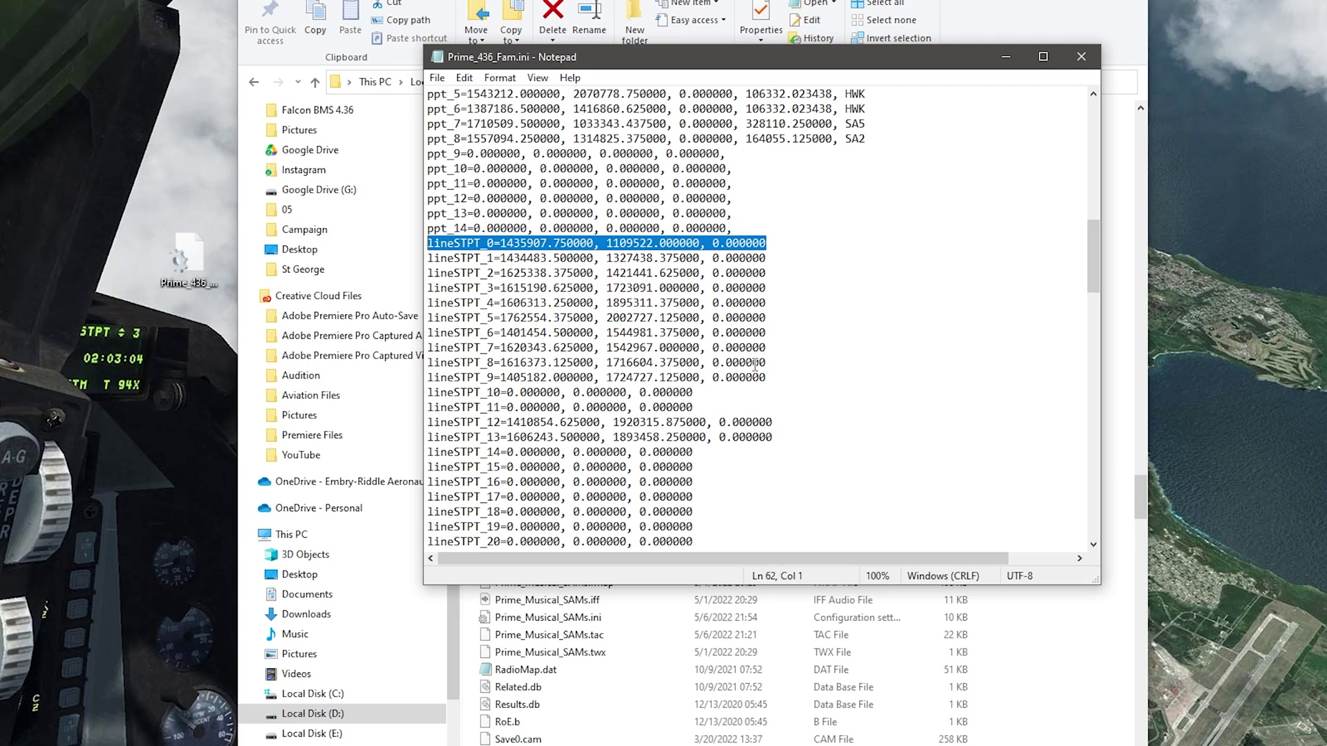
scroll(755, 365, down, 9)
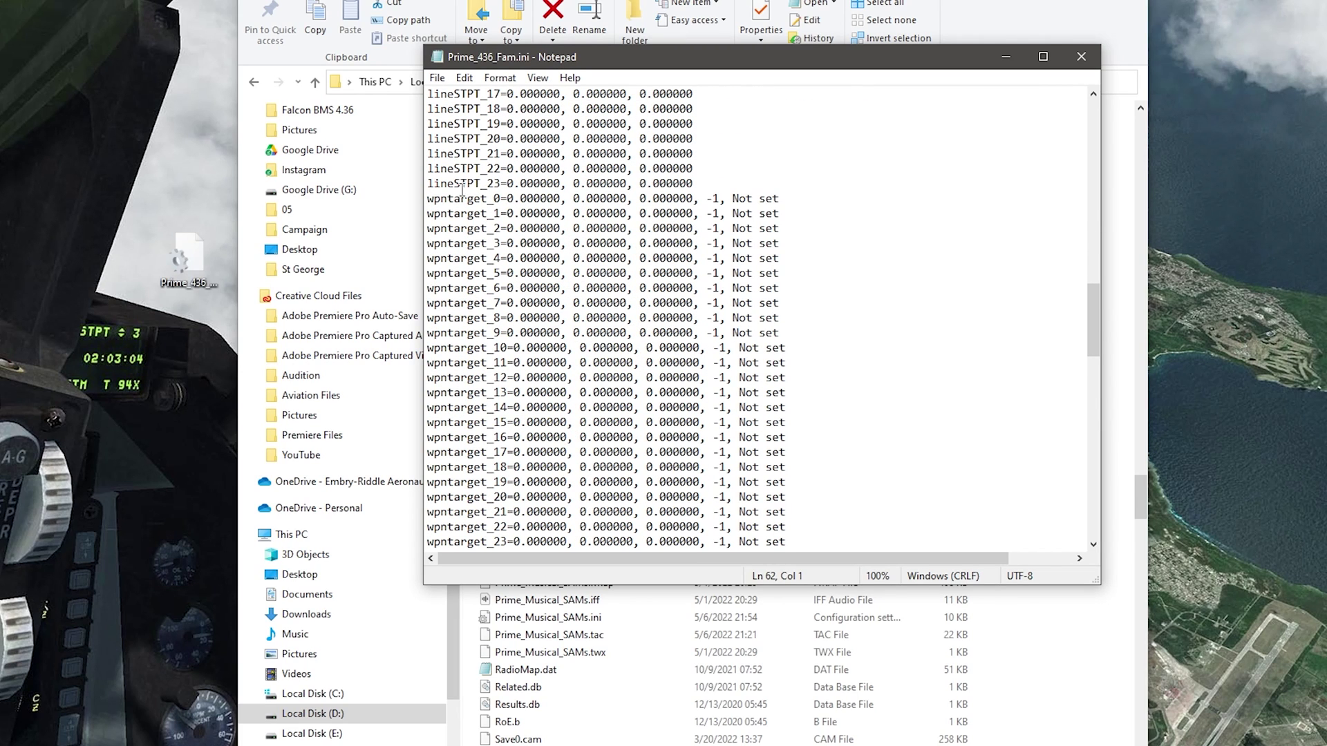
drag(427, 198, 784, 195)
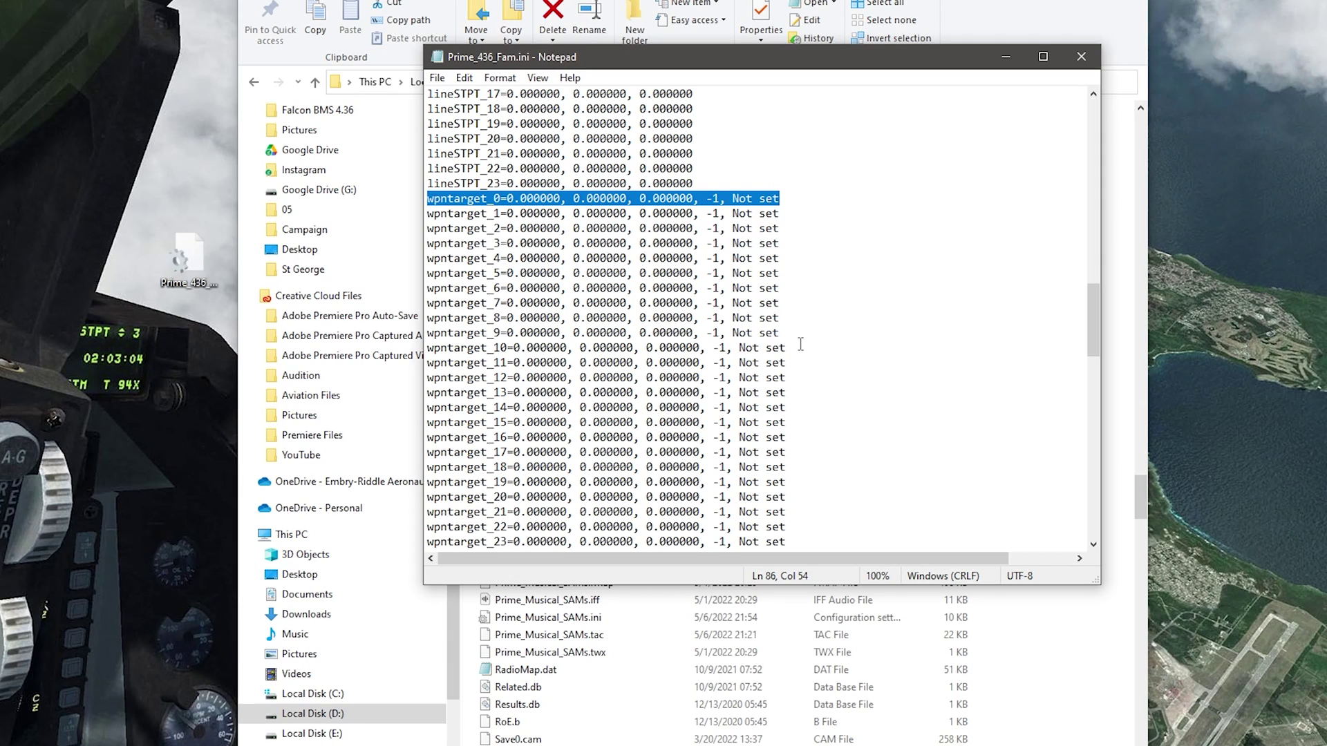
scroll(800, 344, down, 1)
scroll(800, 344, down, 20)
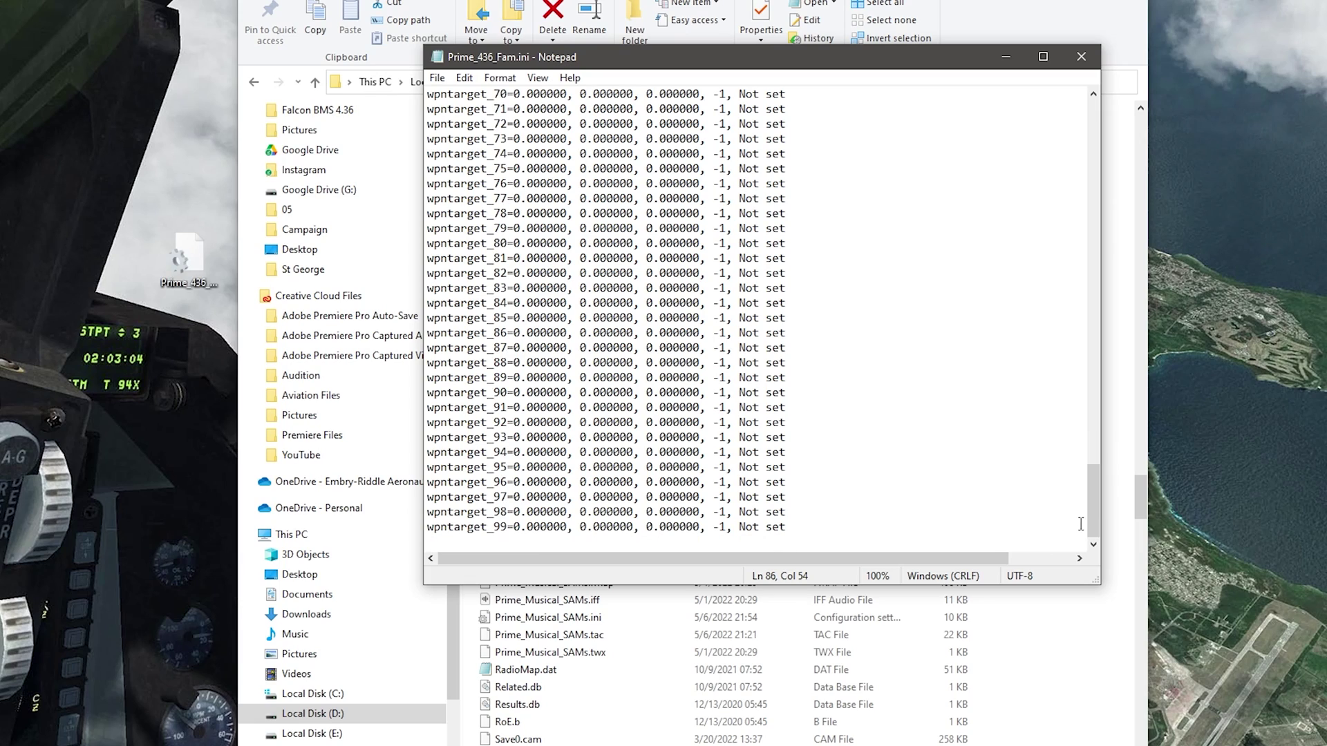
drag(1094, 518, 1064, 137)
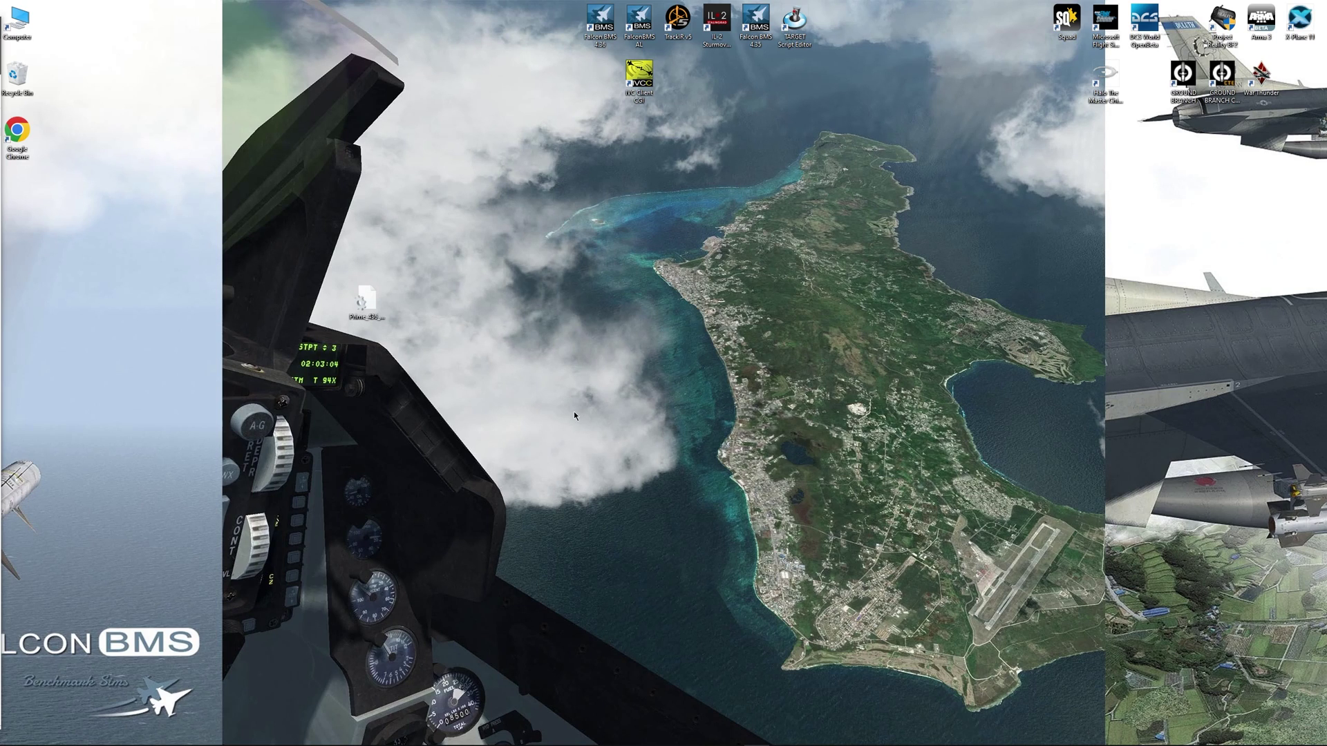
Step: View the Campaign folder inside Add-On Balkans and return to the Falcon BMS 4.36 Data folder
mouse_move(604, 736)
click(584, 711)
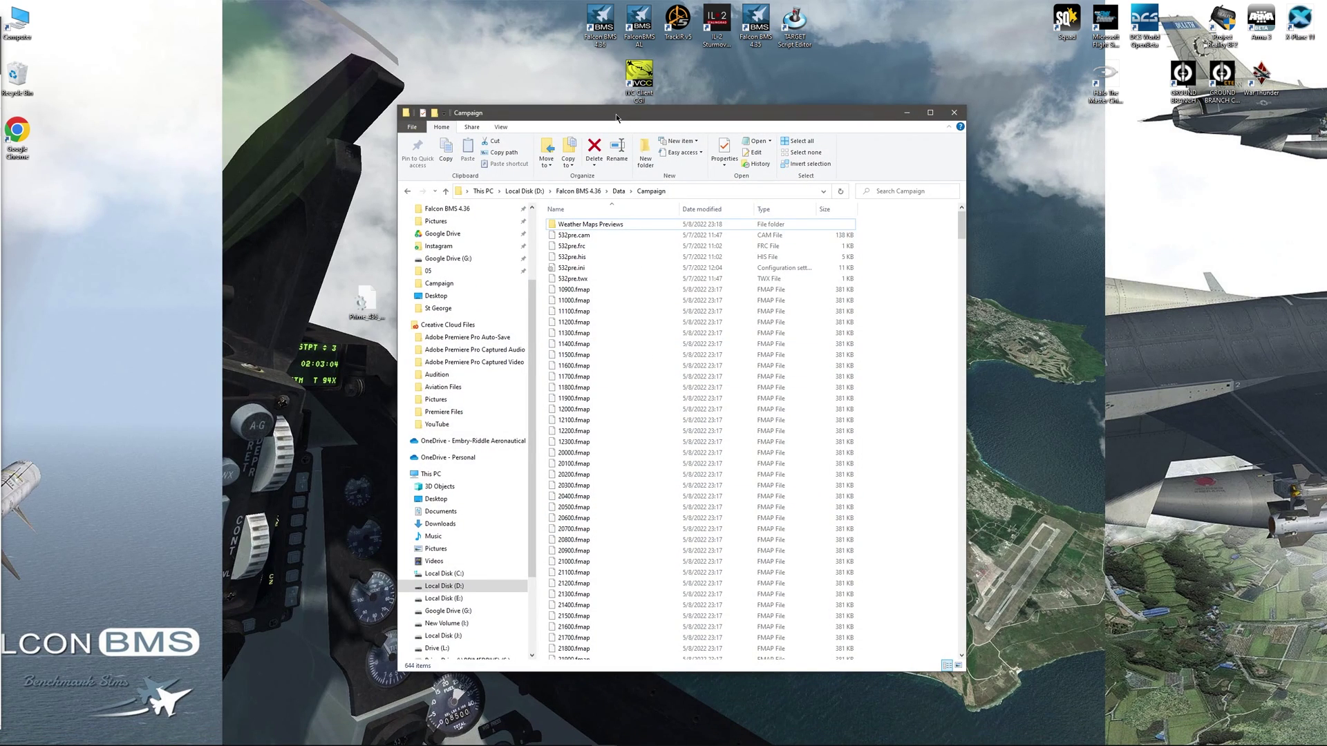
drag(615, 116, 695, 111)
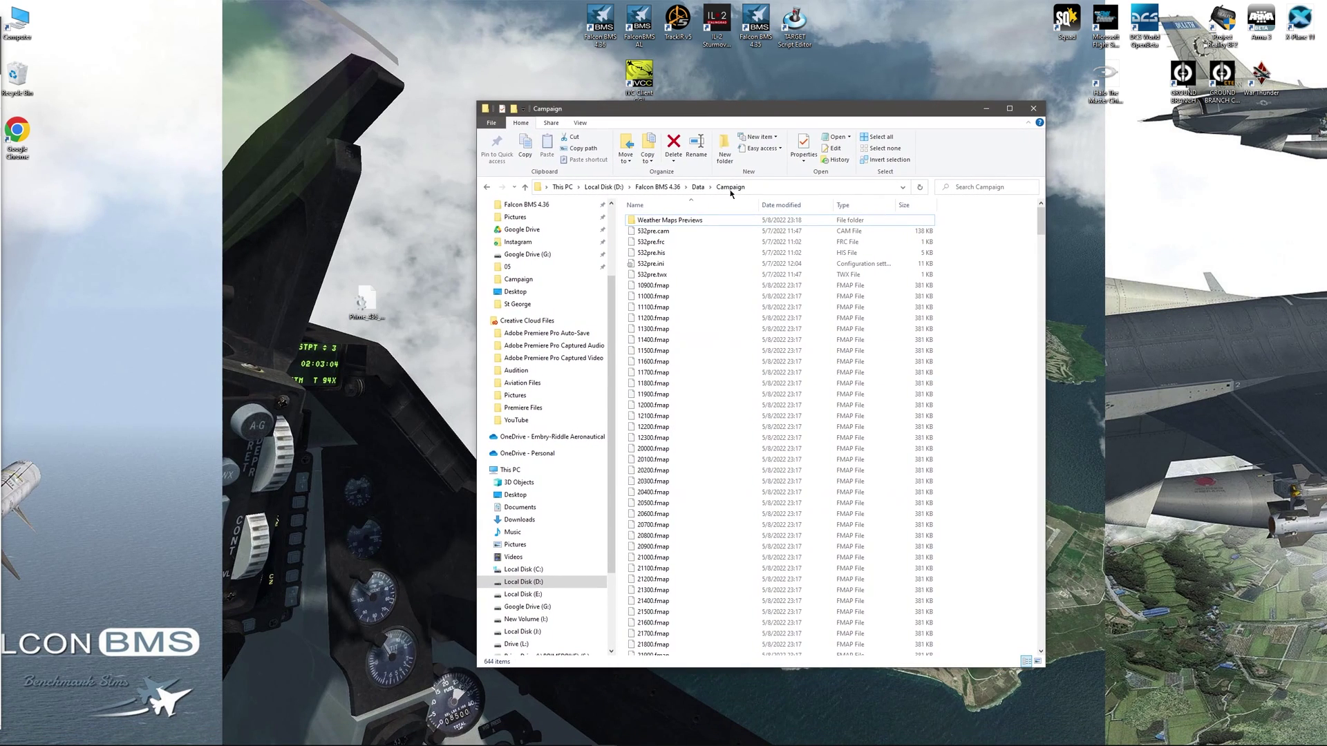
click(696, 189)
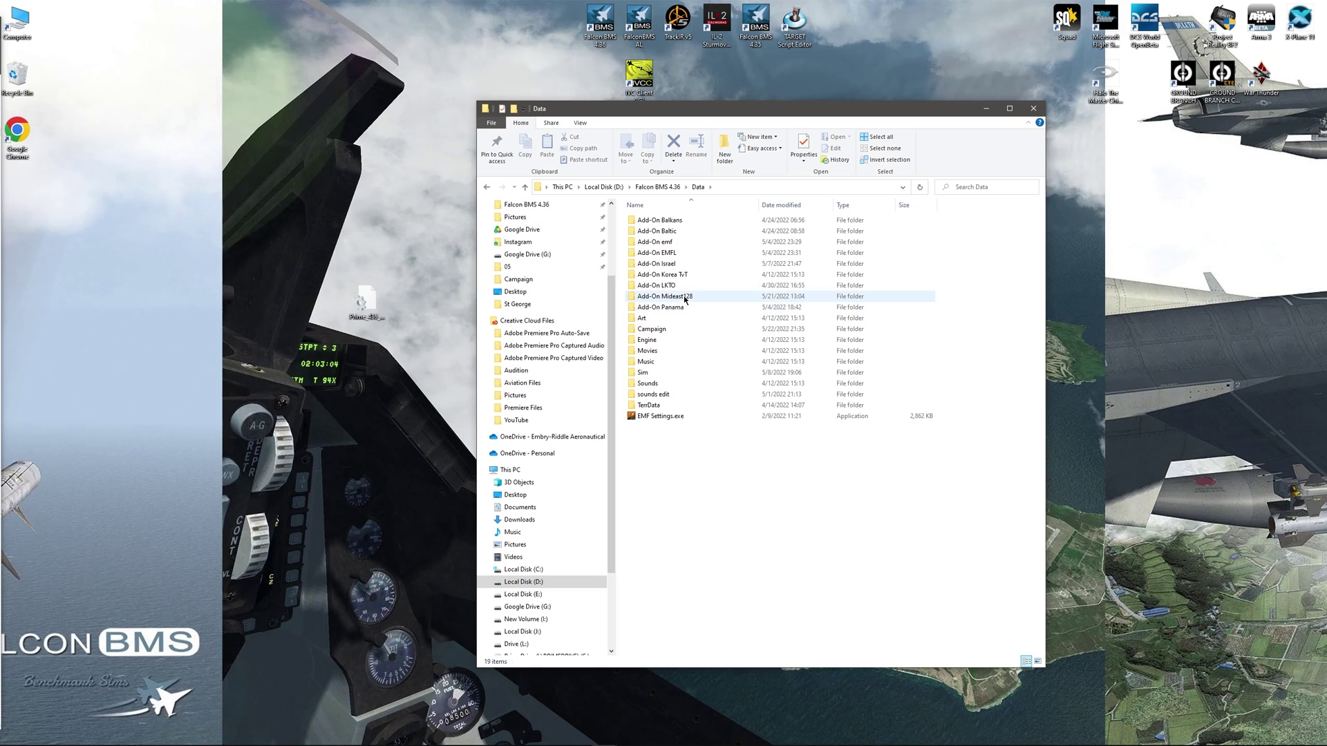
double_click(689, 219)
double_click(675, 231)
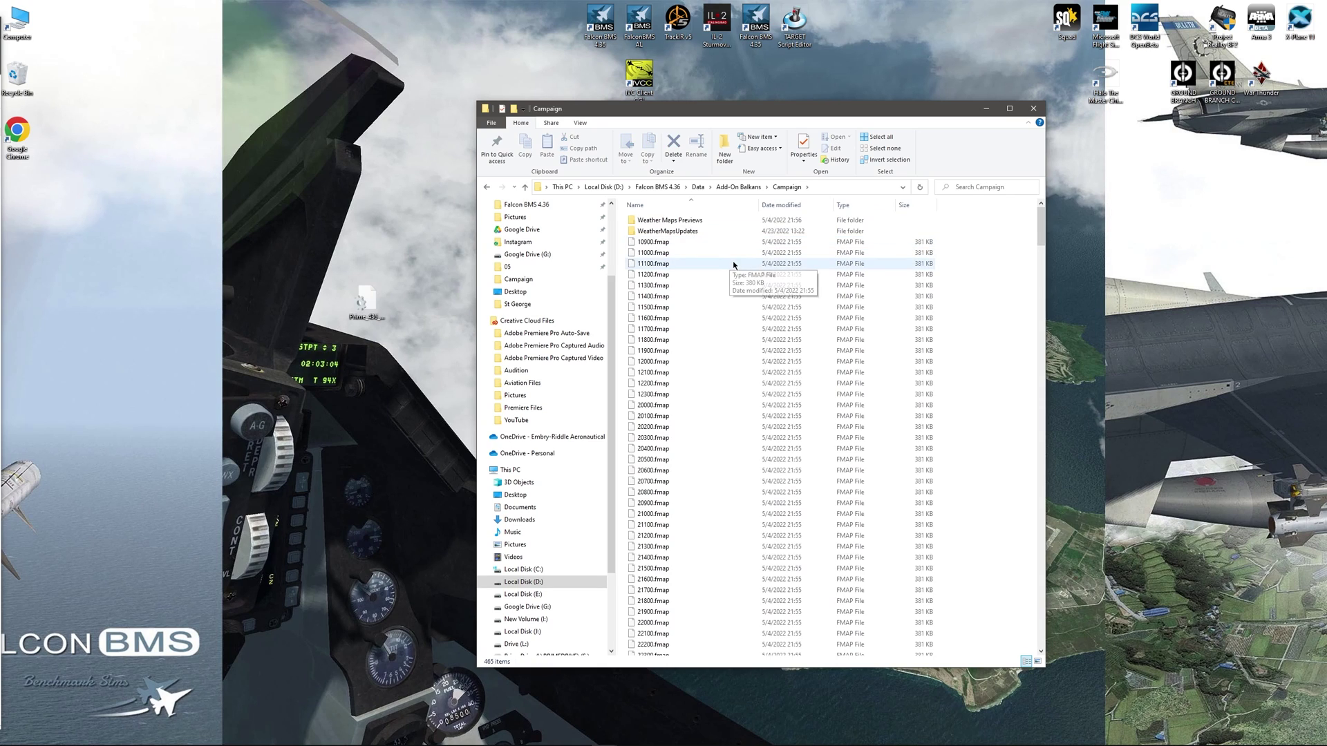
key(alt+Up)
key(alt+Up)
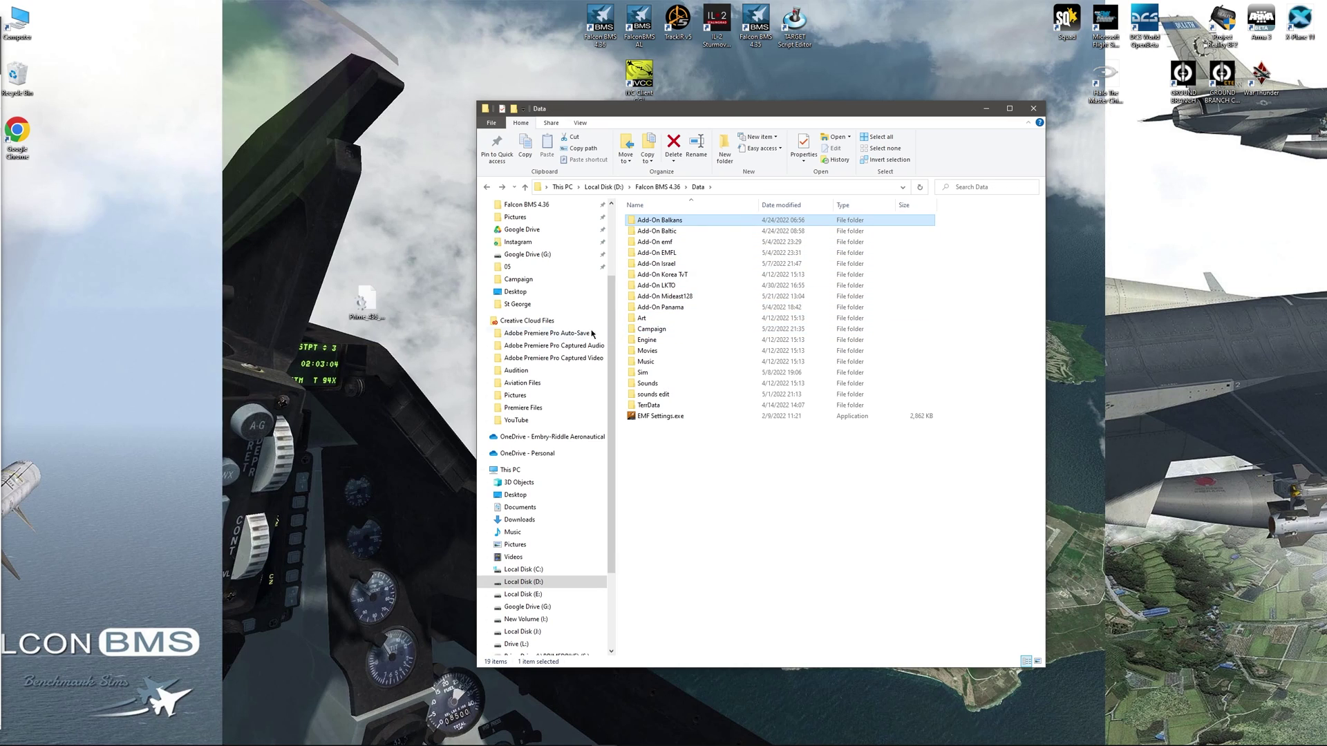
Step: Try to place the desktop's Prime_436_Fam.ini file in the Campaign folder directly under Data
click(363, 301)
double_click(666, 331)
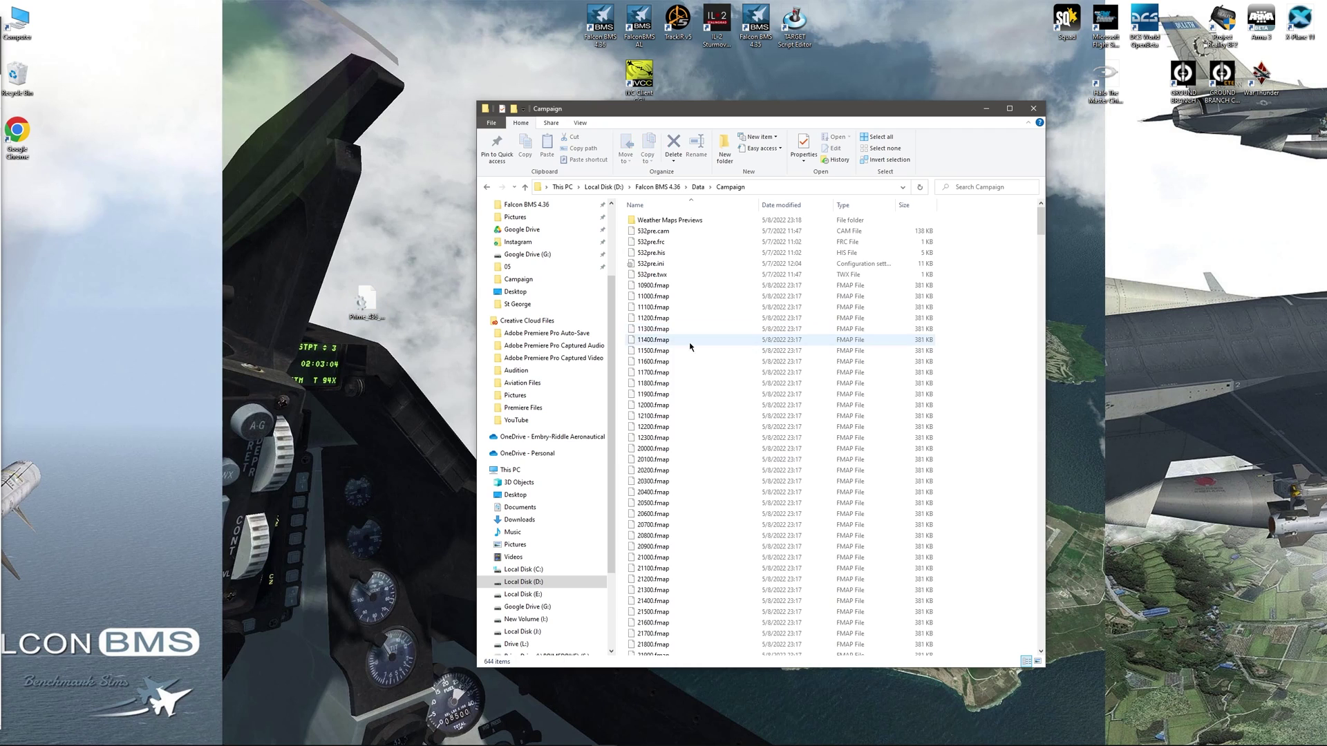
drag(365, 304, 980, 374)
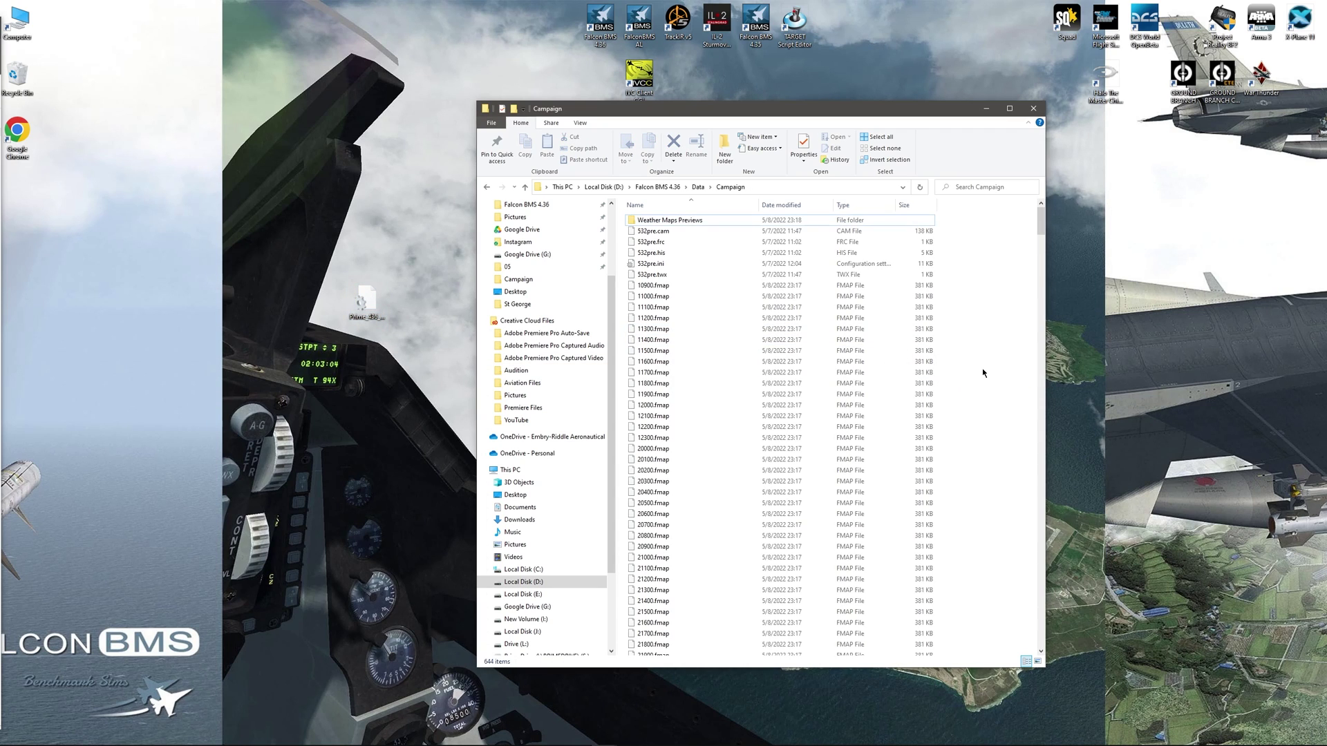
Step: Minimize the folder window and launch the Falcon BMS 4.36 simulator from its desktop launcher
click(986, 109)
double_click(600, 24)
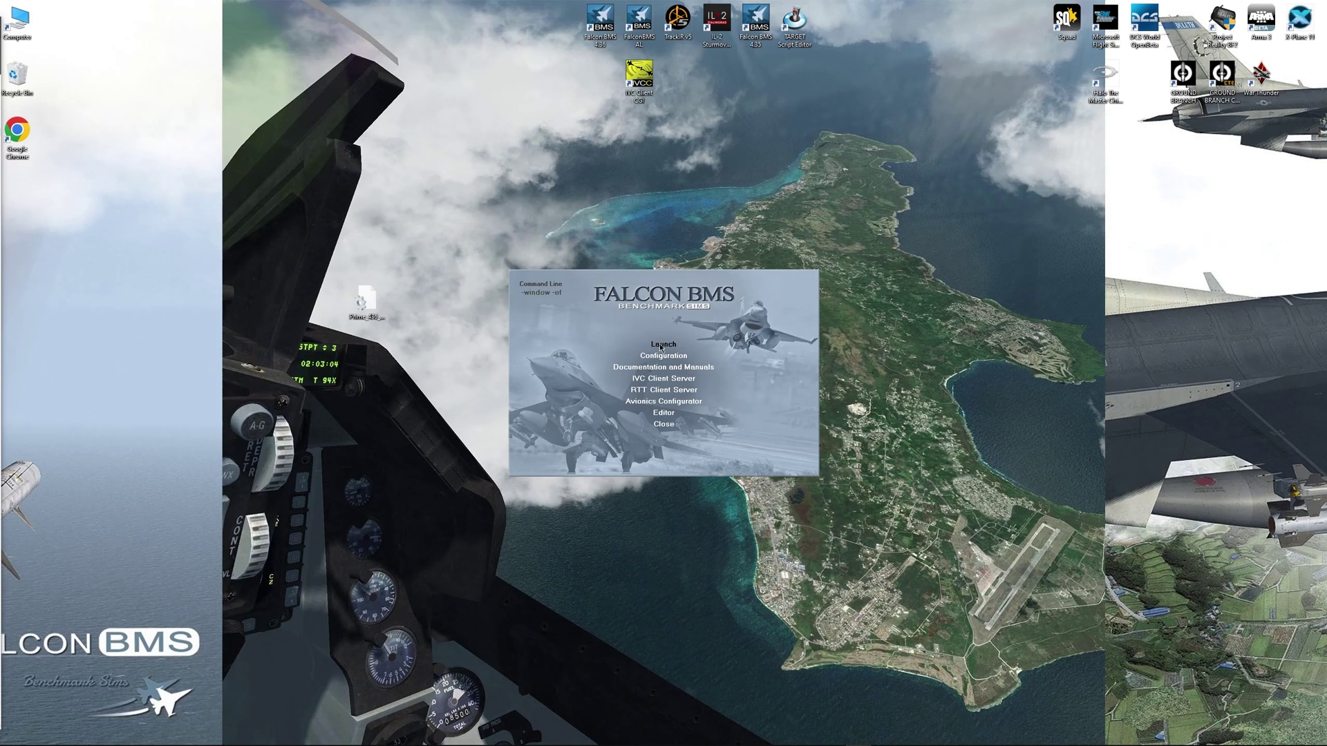
click(664, 343)
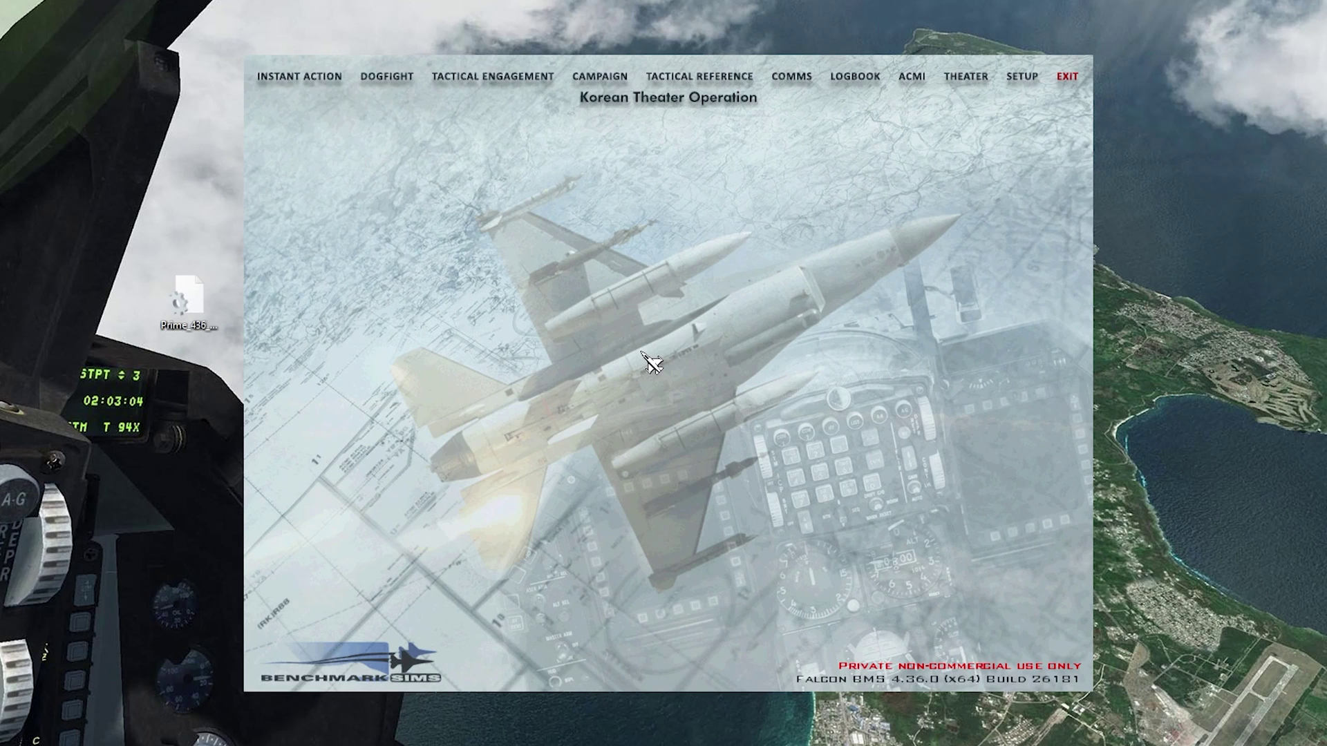
Step: Display the saved missions of the Tactical Engagement mode in the Korean theater
click(511, 87)
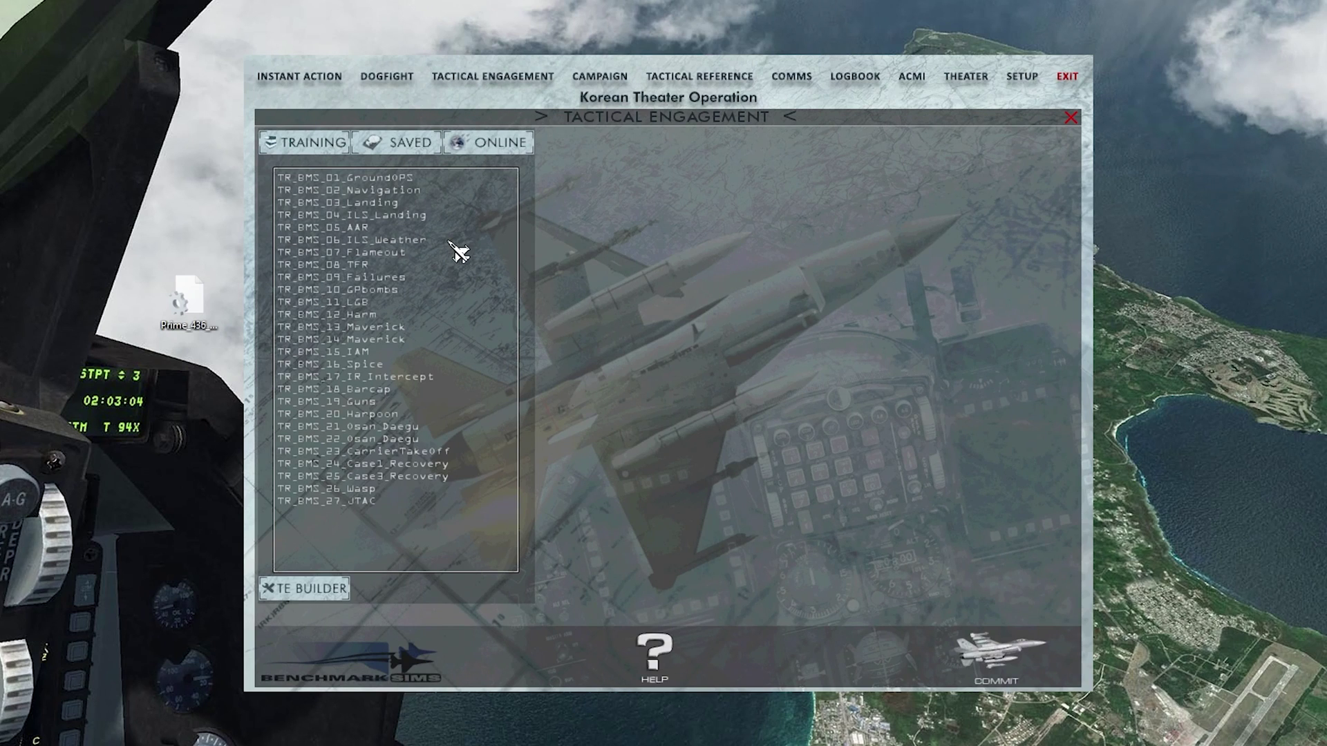
click(406, 156)
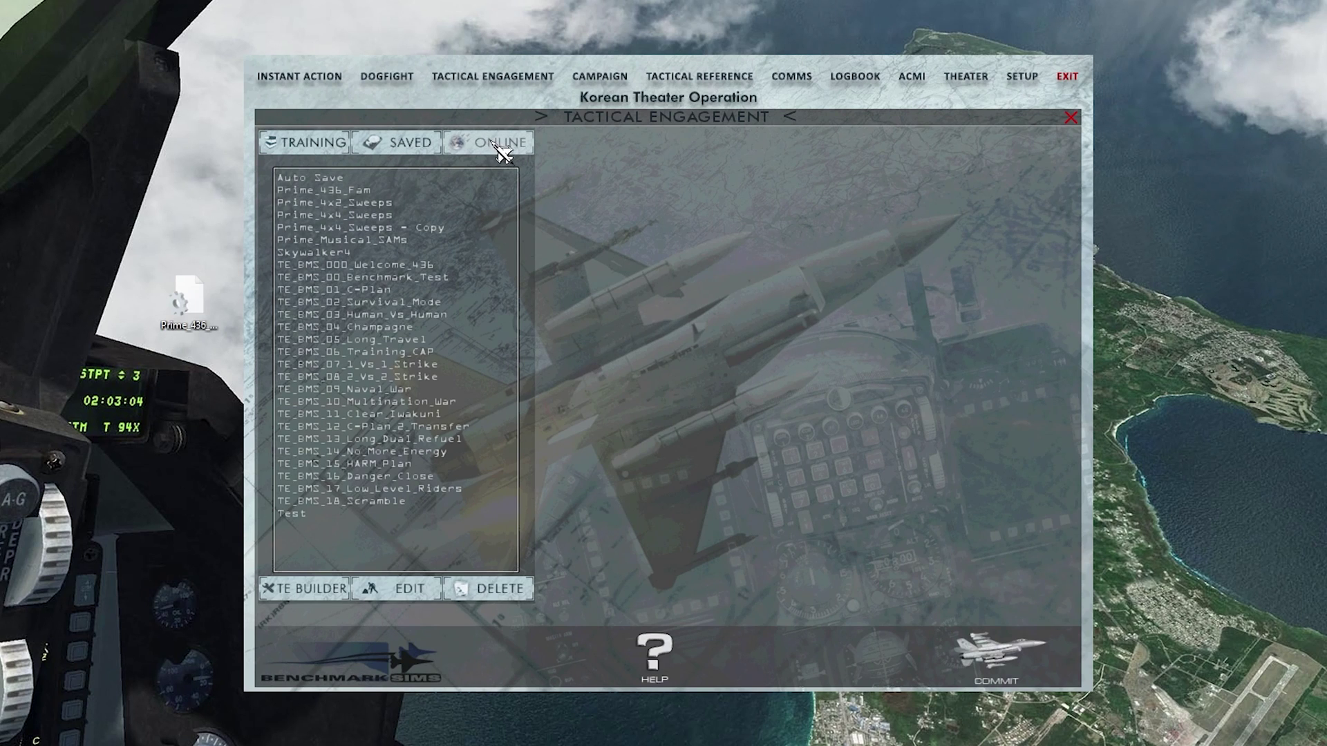
Step: Open the saved Prime_436_Fam mission and try to stop its mission clock
click(336, 193)
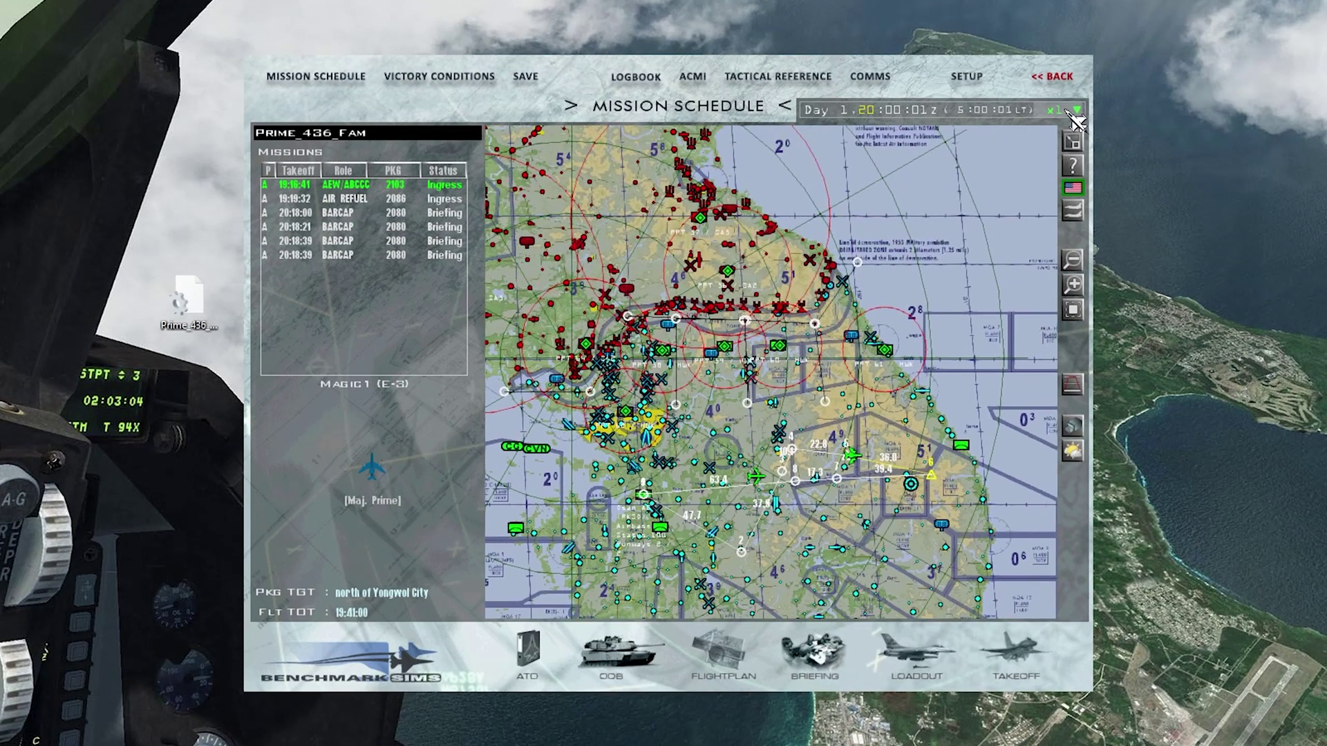
click(1075, 111)
click(1068, 132)
scroll(812, 399, up, 2)
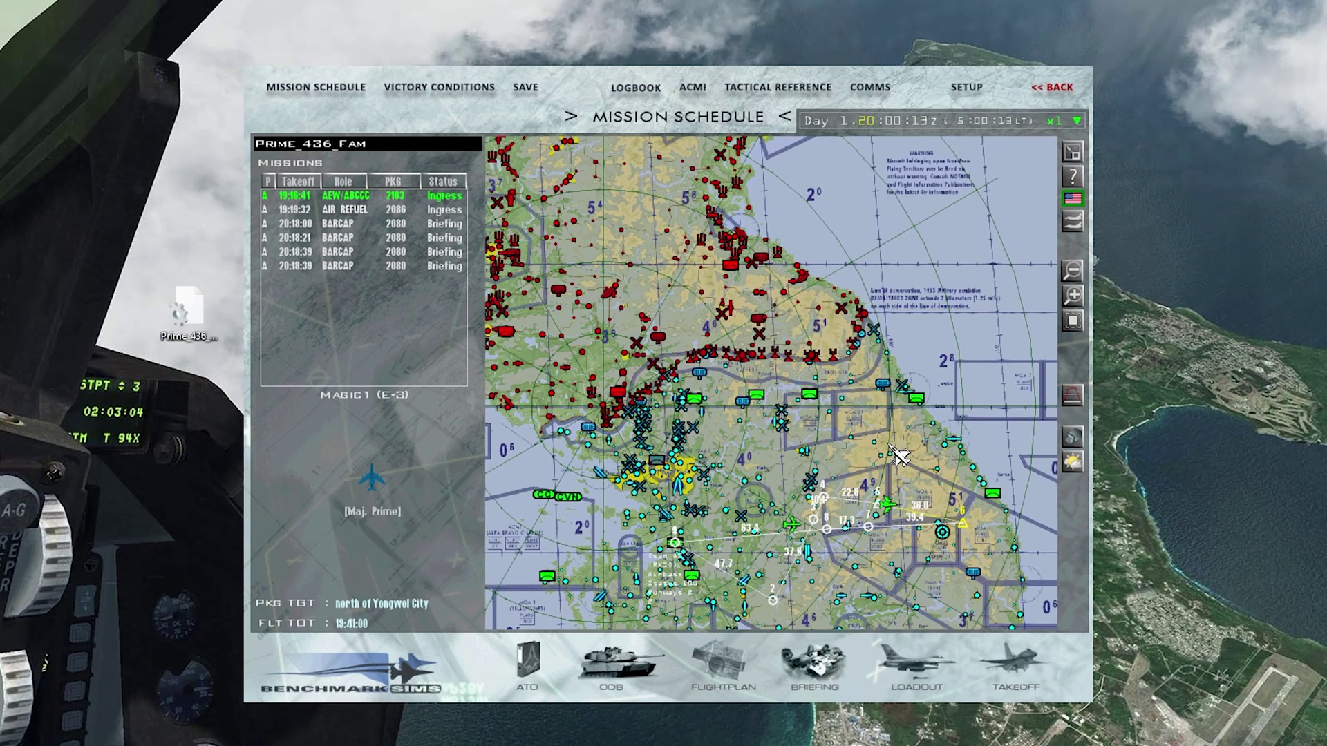
Step: View the map routes of the BARCAP flights with takeoff times 20:18:21 and 20:18:00
click(358, 238)
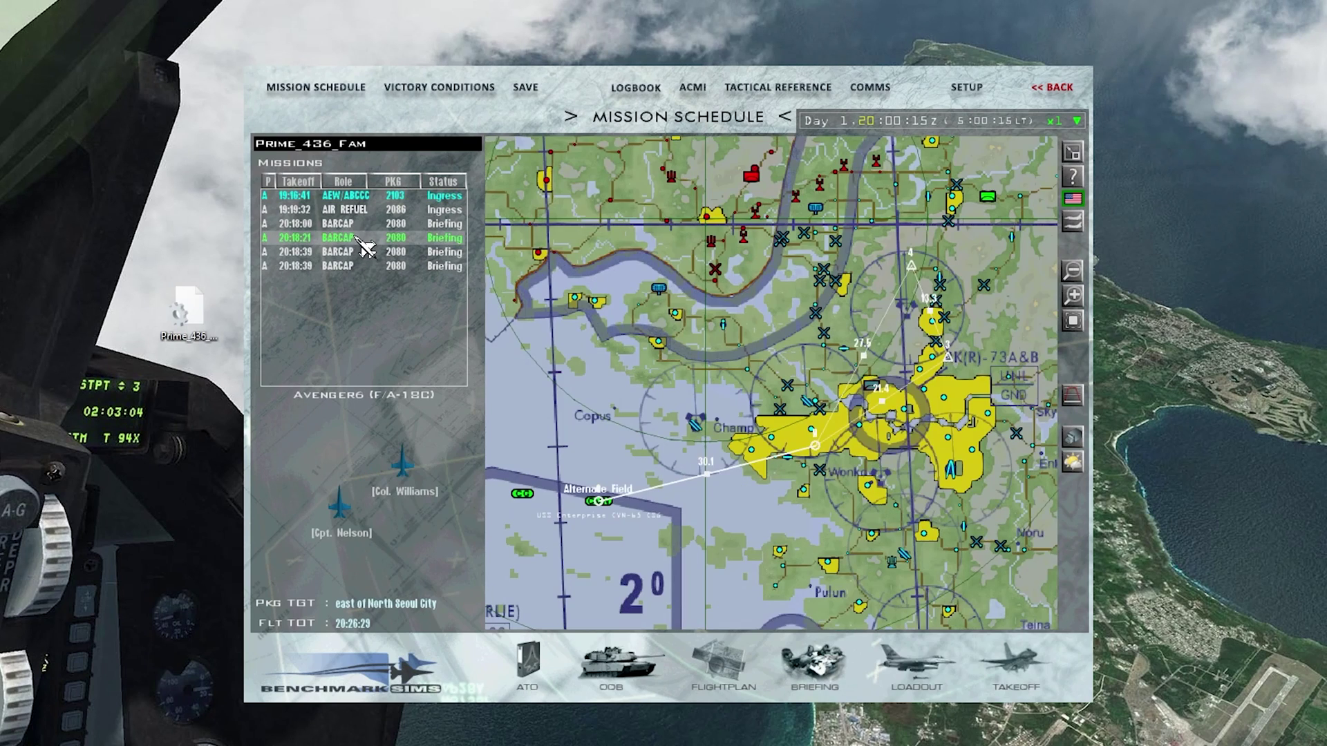
click(359, 224)
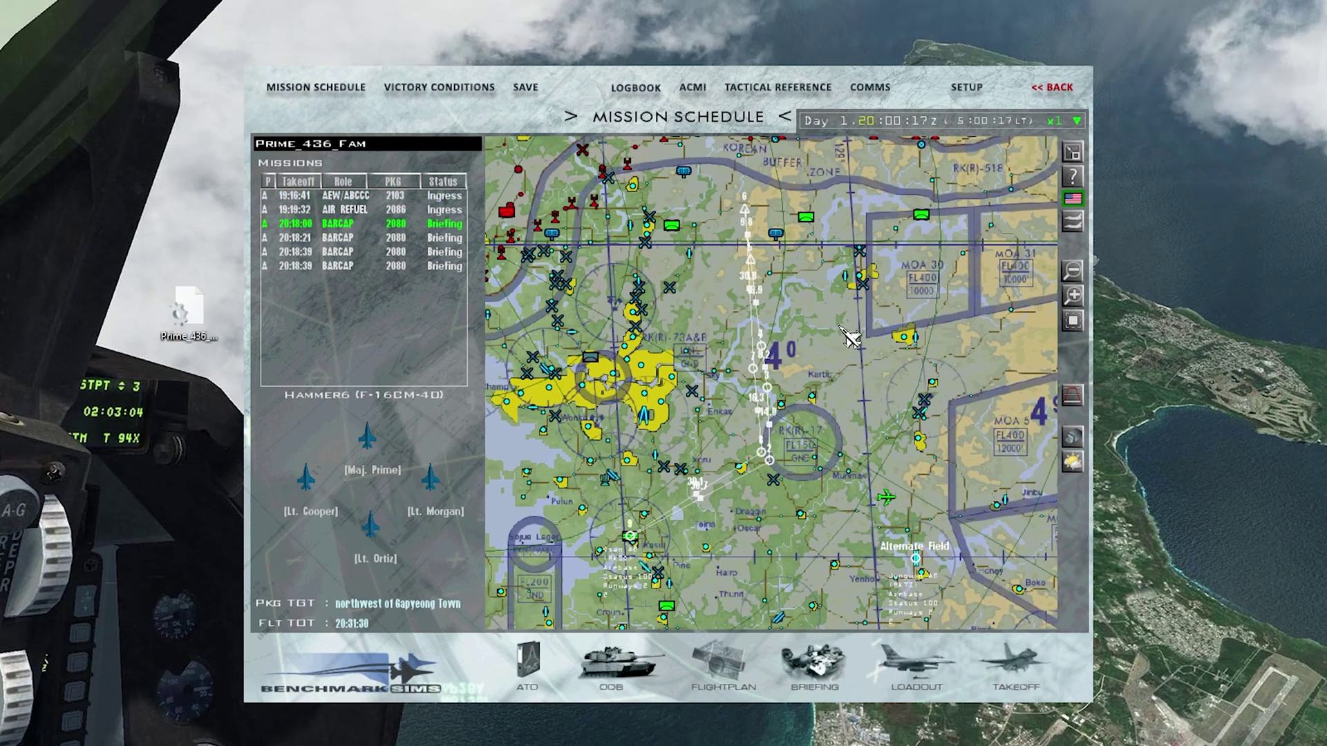
drag(848, 332, 758, 474)
scroll(759, 474, down, 3)
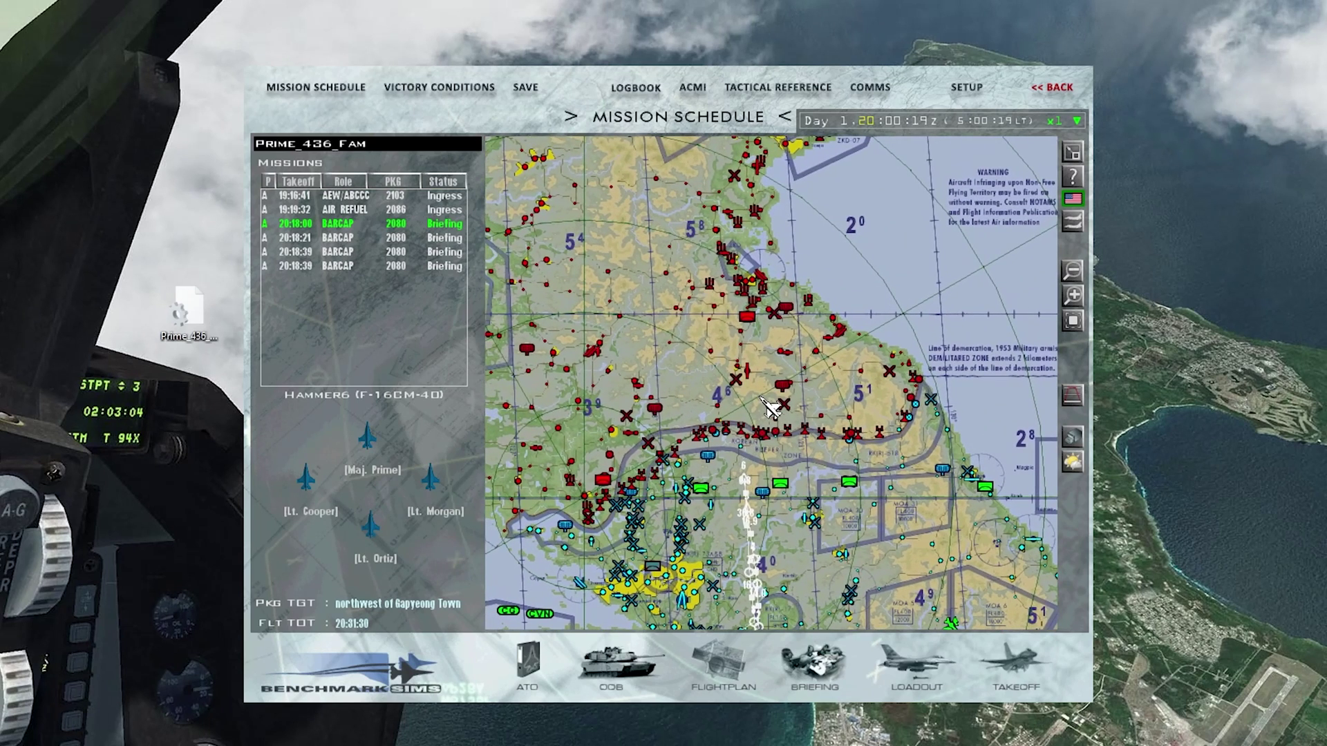
drag(769, 408, 811, 377)
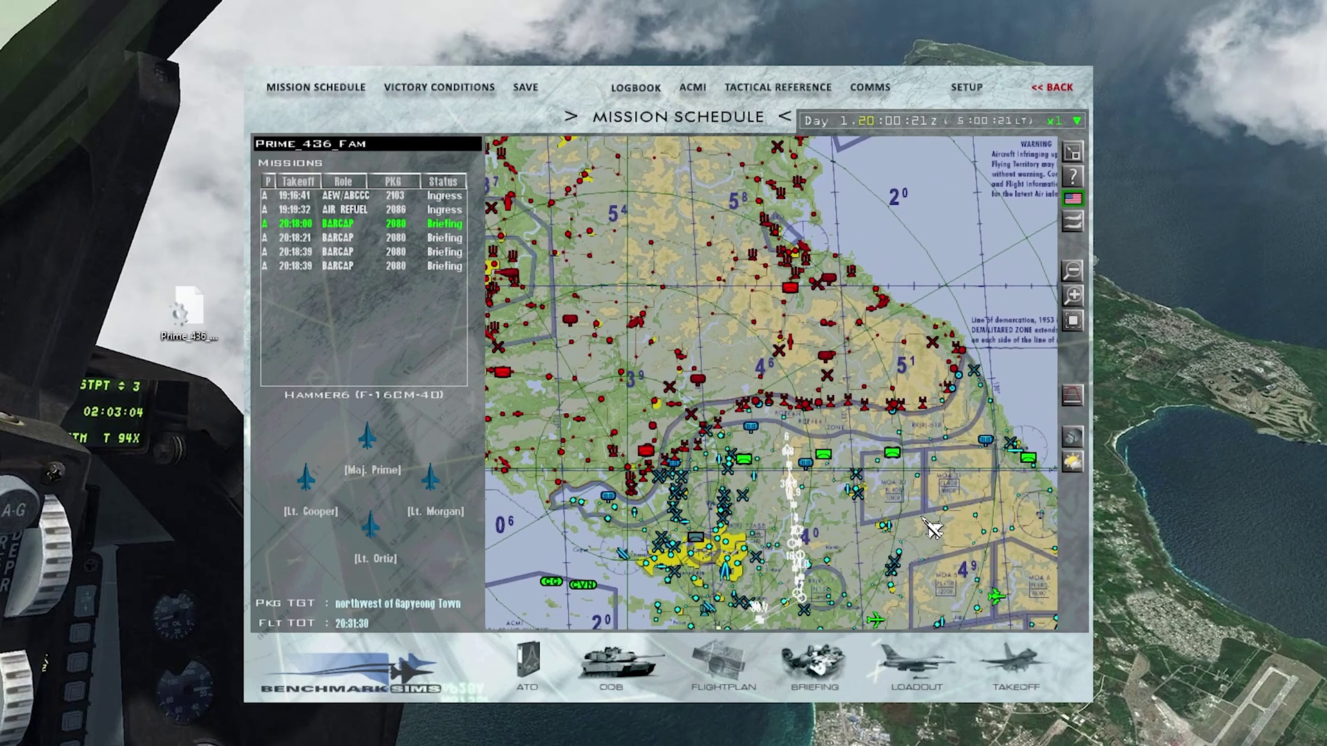
Step: Stop the mission clock, check the map south of the buffer zone and return to the Tactical Engagement mission list
click(1076, 120)
click(1077, 140)
drag(977, 516, 872, 415)
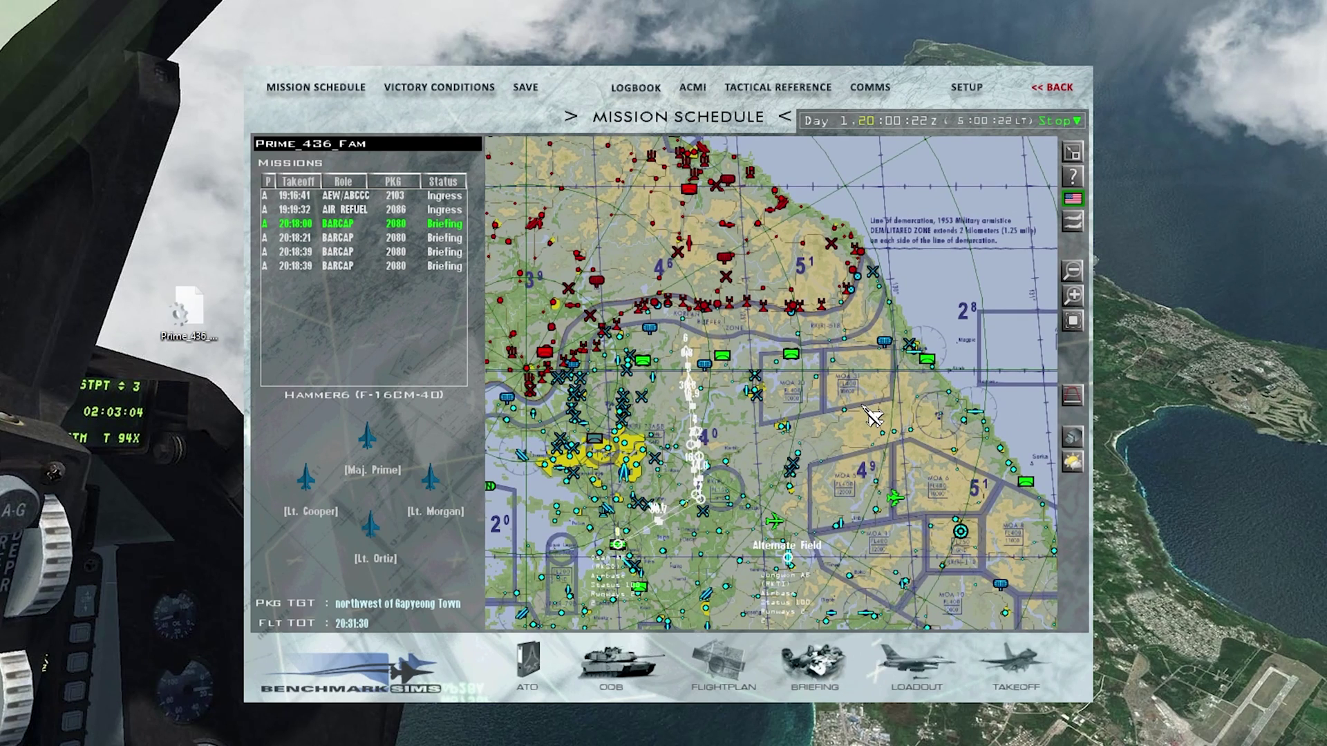
click(1073, 100)
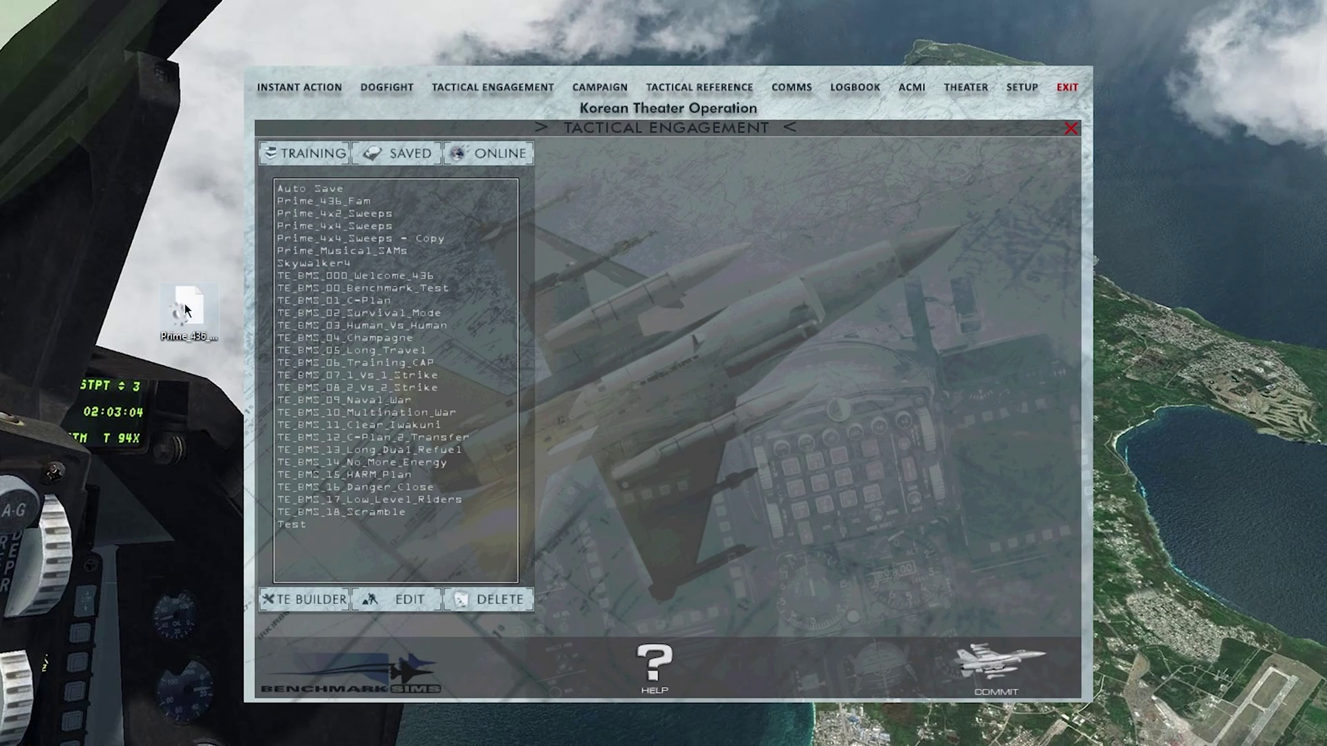
Step: Copy the desktop's Prime_436_Fam.ini file into the Campaign folder under Data, and minimize the folder window
click(193, 311)
key(alt+Tab)
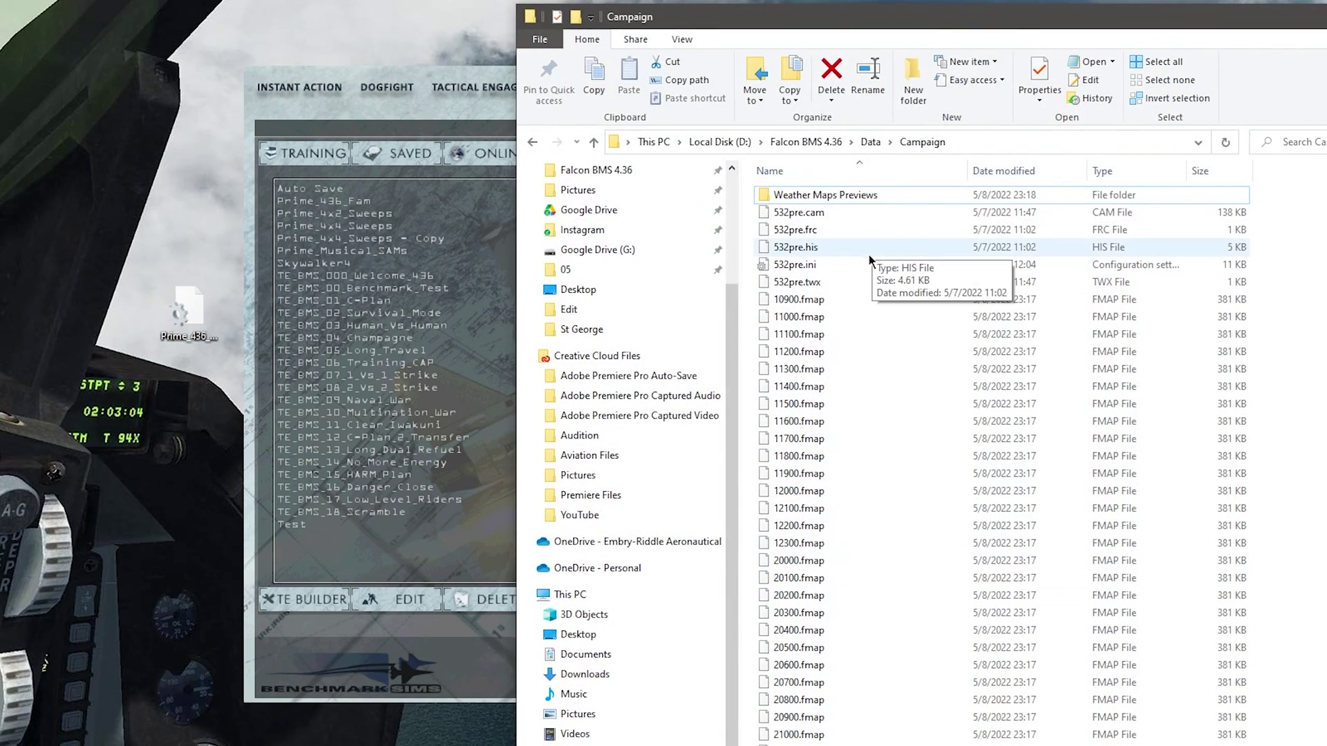
drag(906, 25, 634, 50)
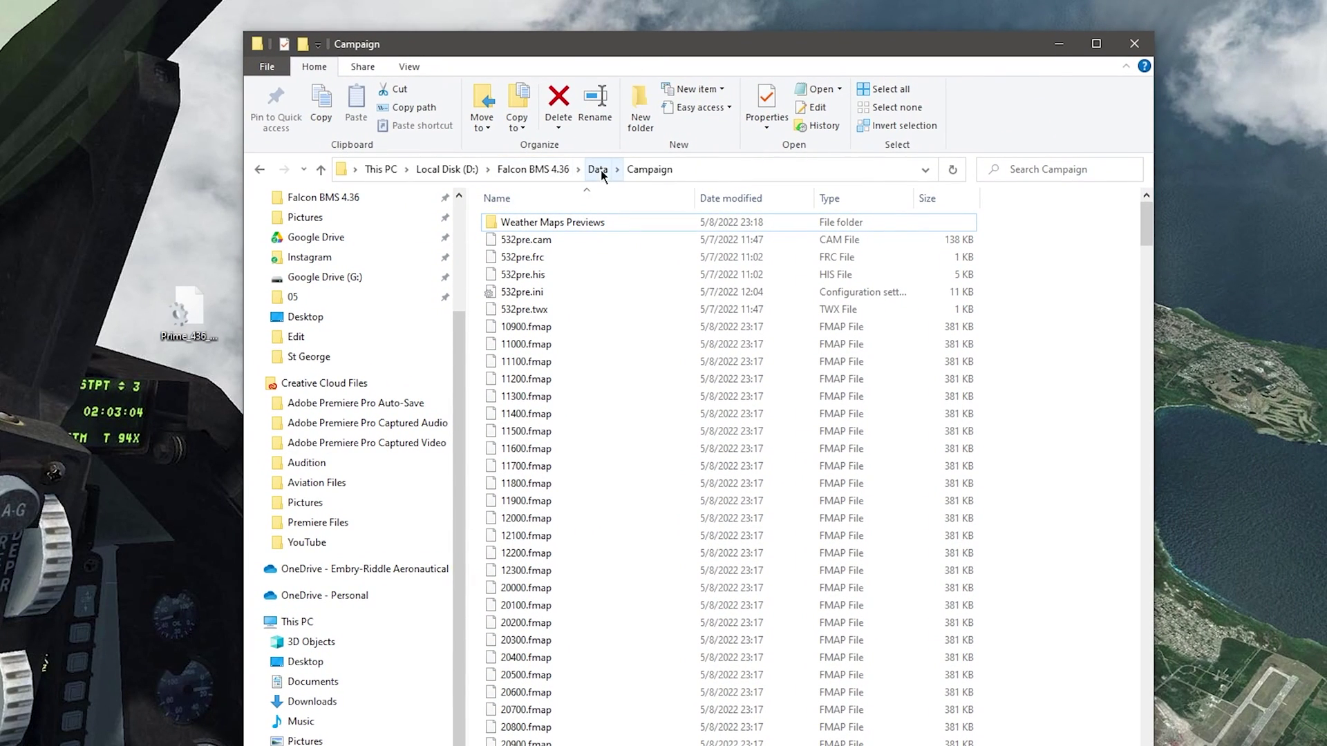
drag(181, 312, 1075, 396)
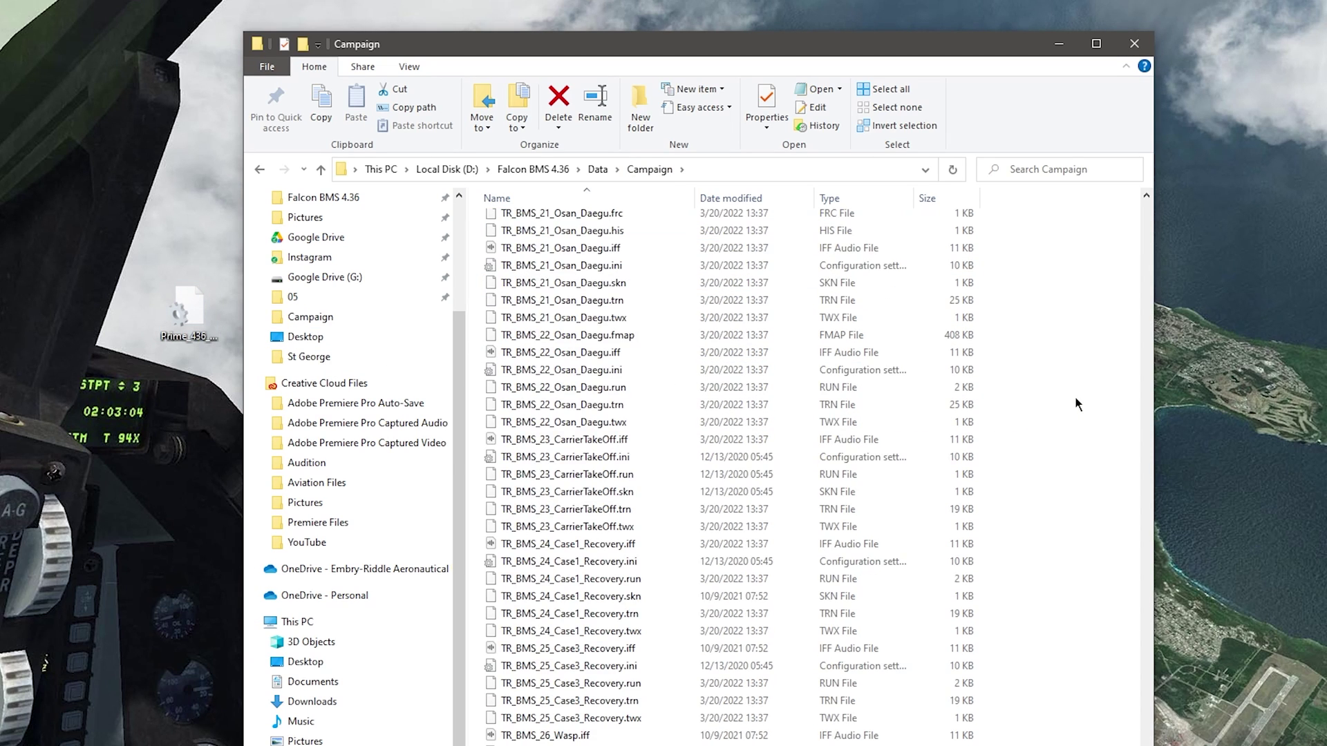
click(1058, 44)
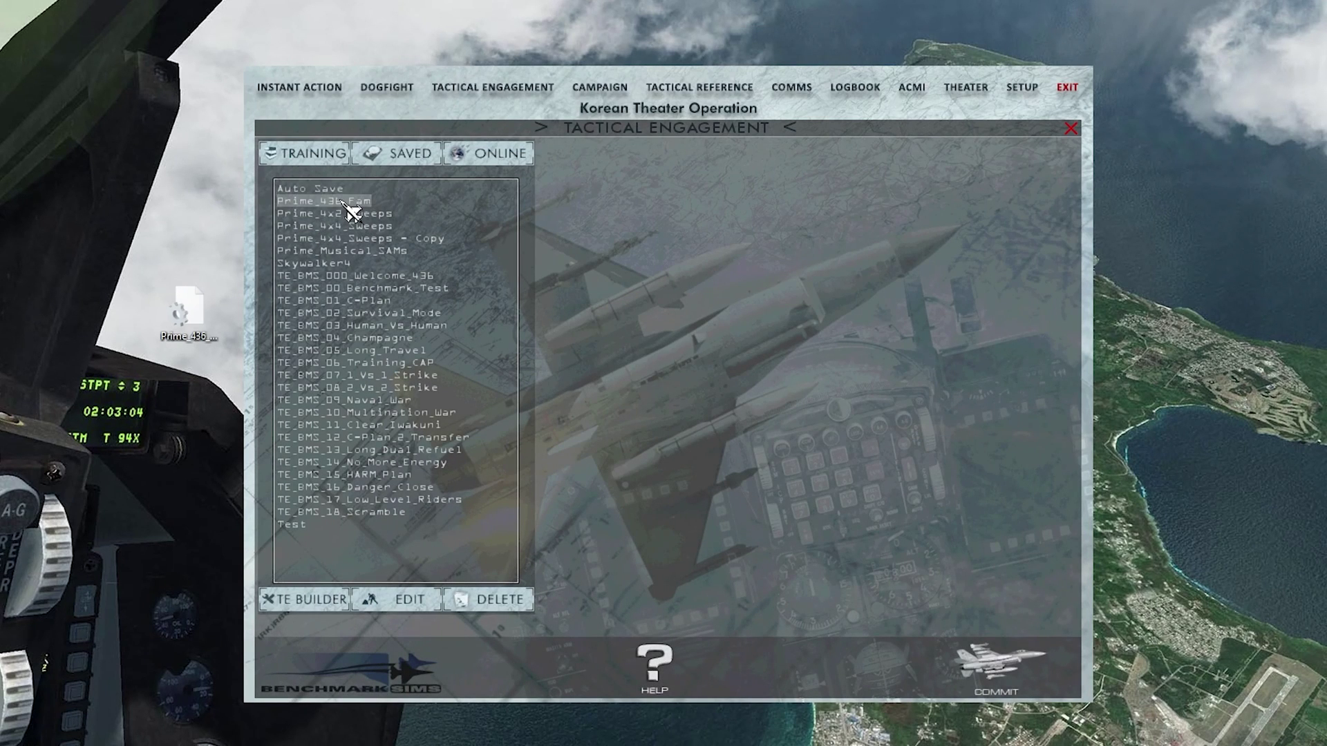
Step: Refresh the mission list by switching to the online missions and back to the saved ones, and open Prime_436_Fam
click(343, 201)
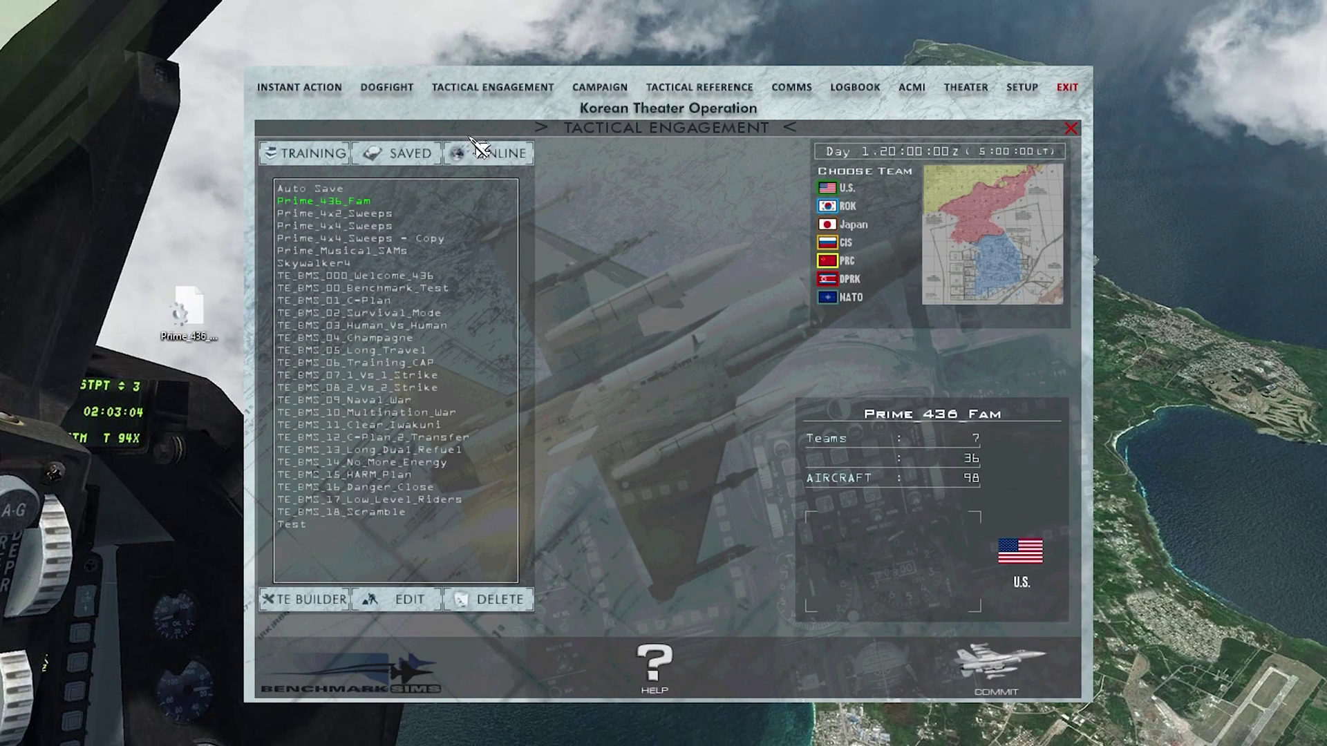
click(508, 159)
click(941, 260)
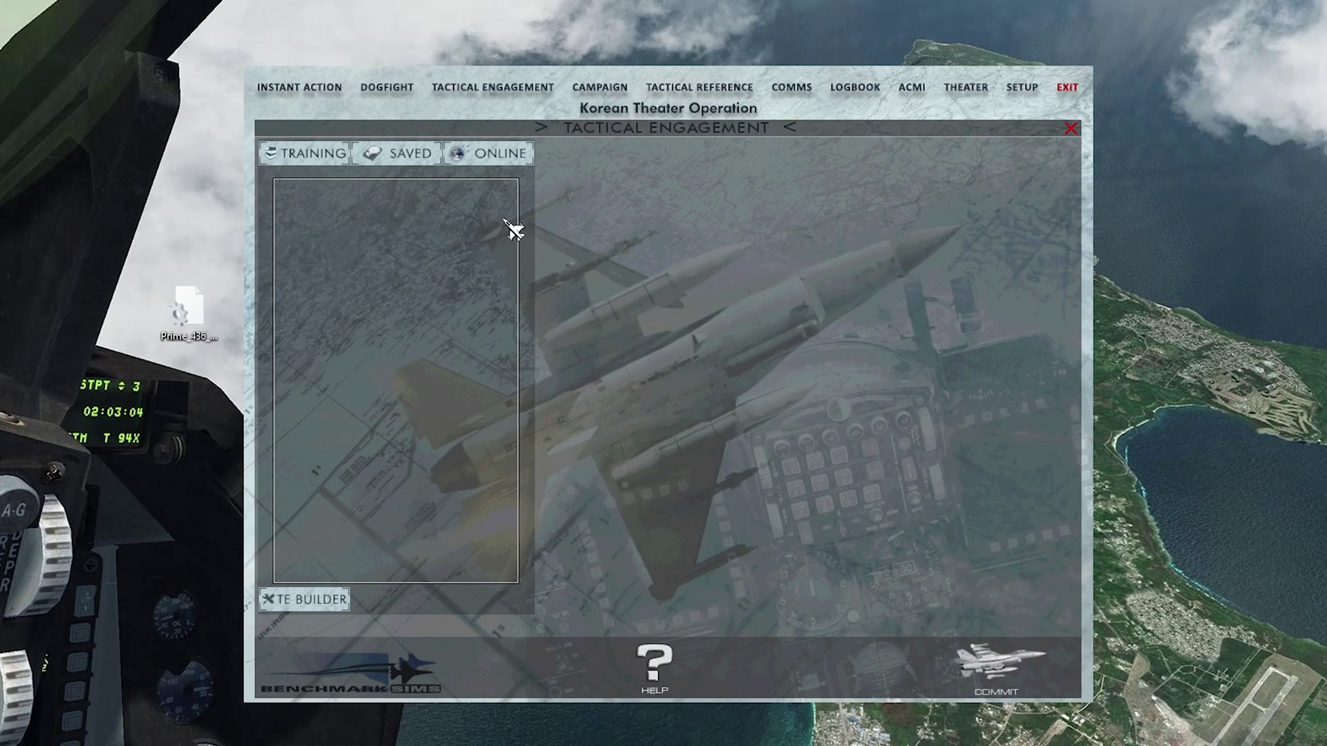
click(418, 160)
click(347, 202)
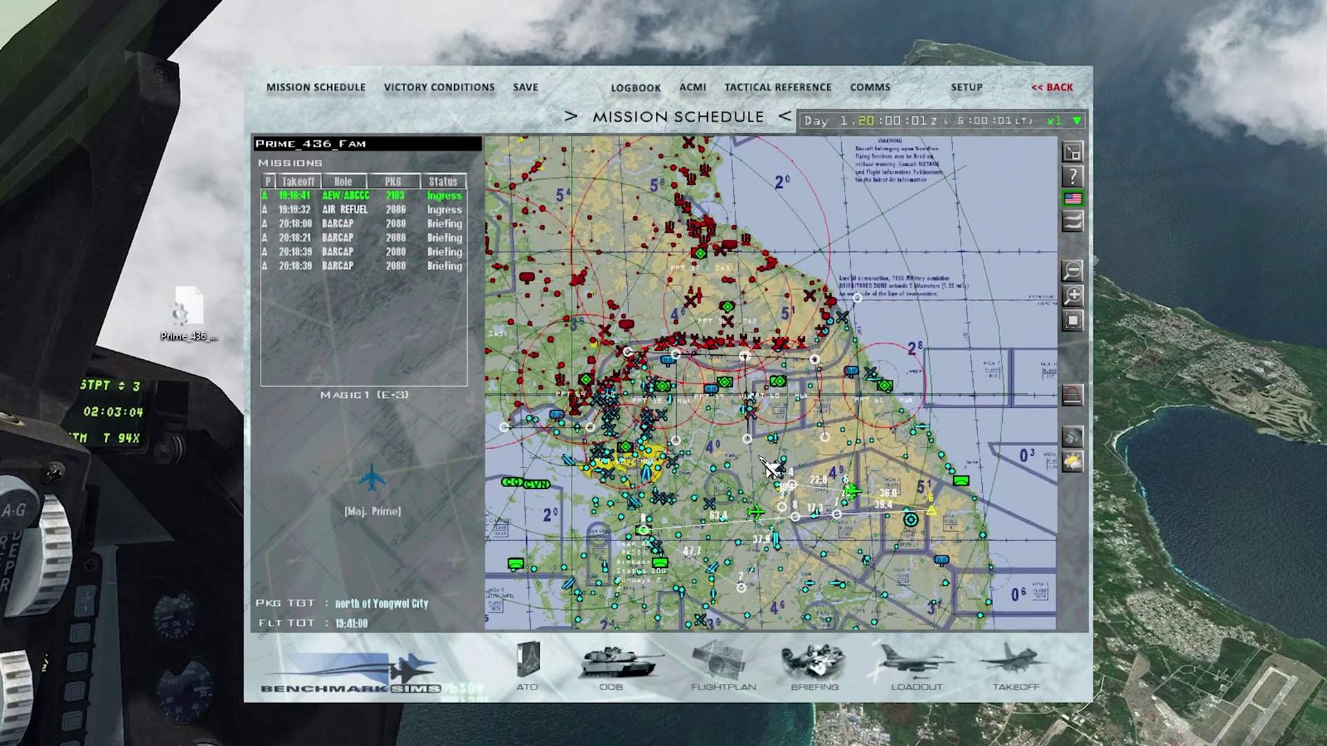
Step: Stop the mission clock and examine the threat circles and steerpoint lines around the Korean buffer zone
click(1073, 124)
click(1066, 149)
scroll(755, 429, up, 2)
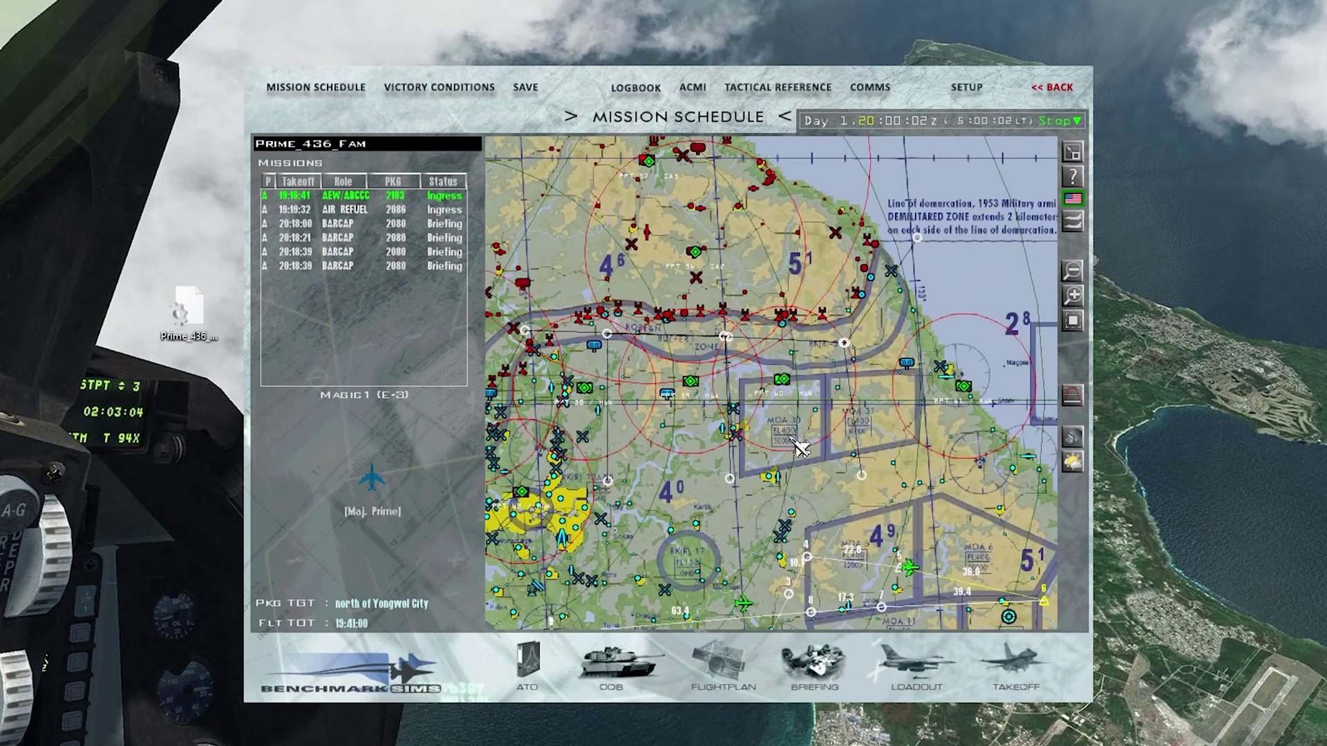
drag(822, 430, 847, 422)
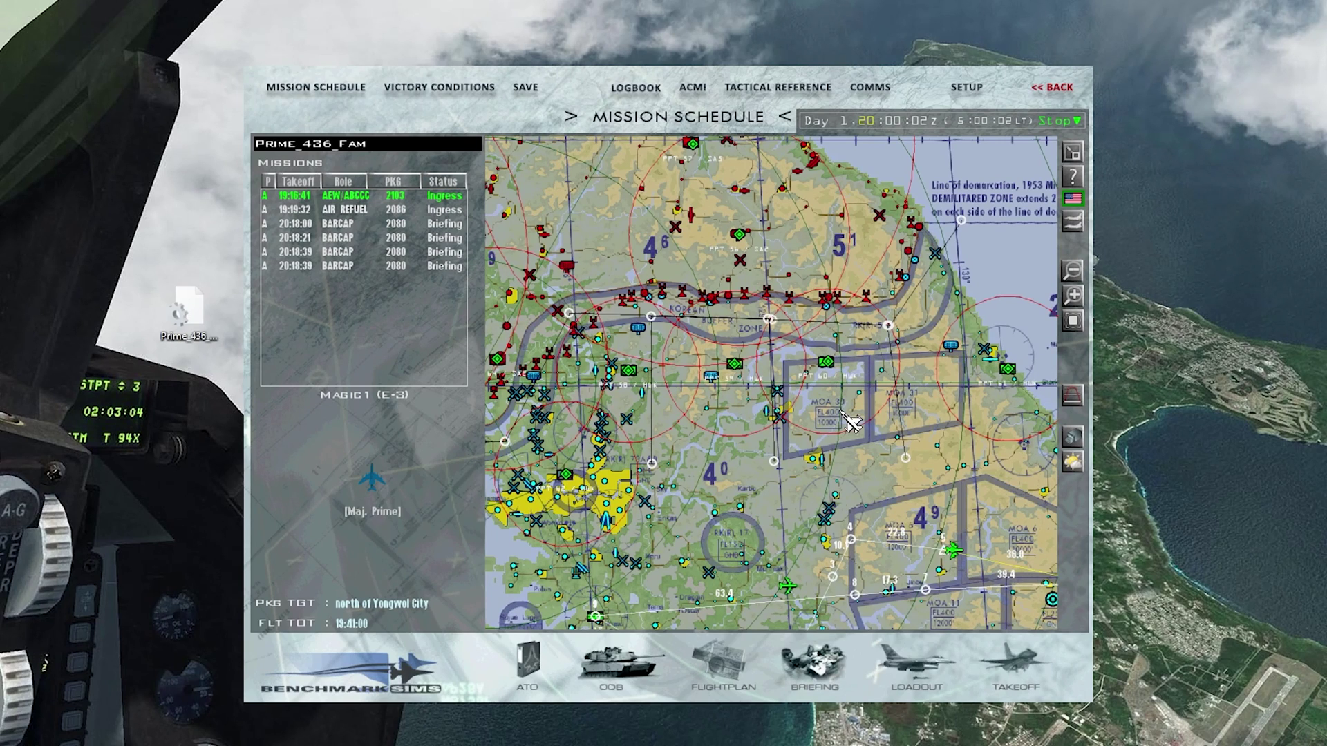
Step: Open and close the data cartridge of the E-3 flight, and select the Mako2 BARCAP flight with takeoff time 20:18:39
click(1076, 440)
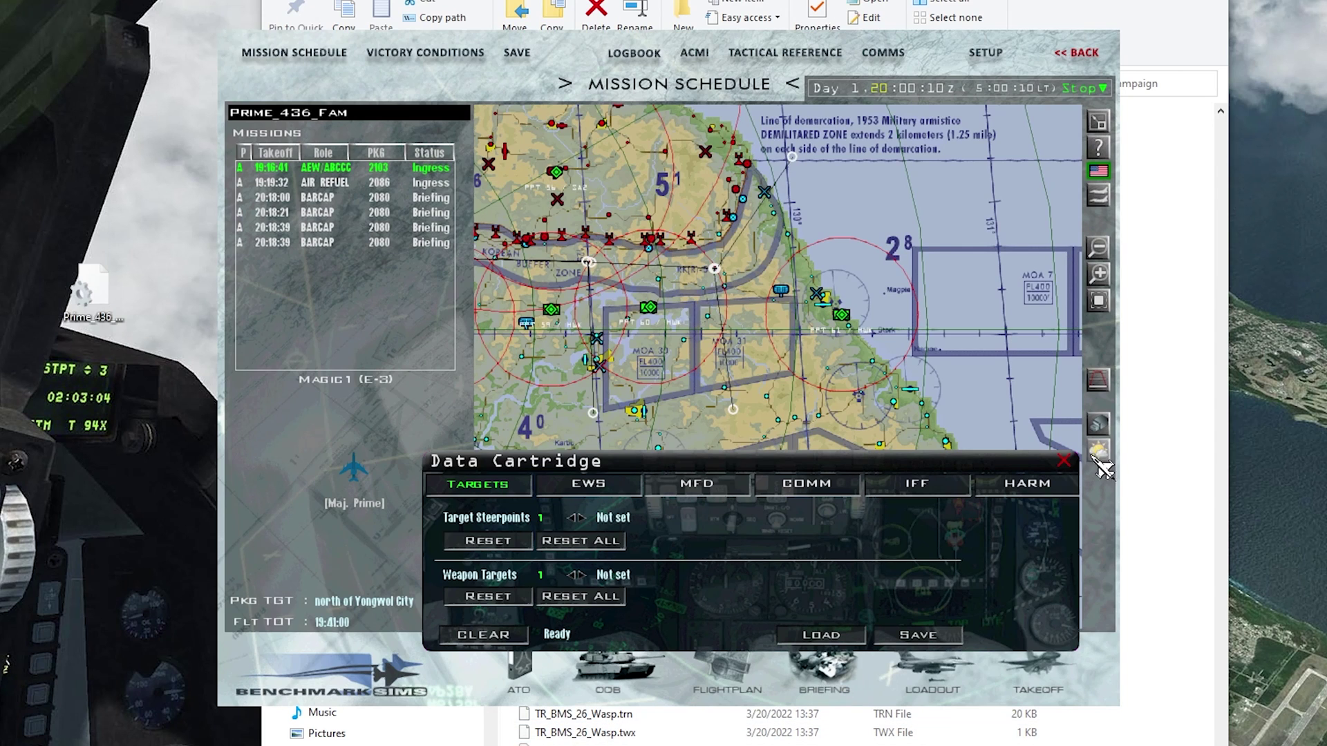
click(1064, 460)
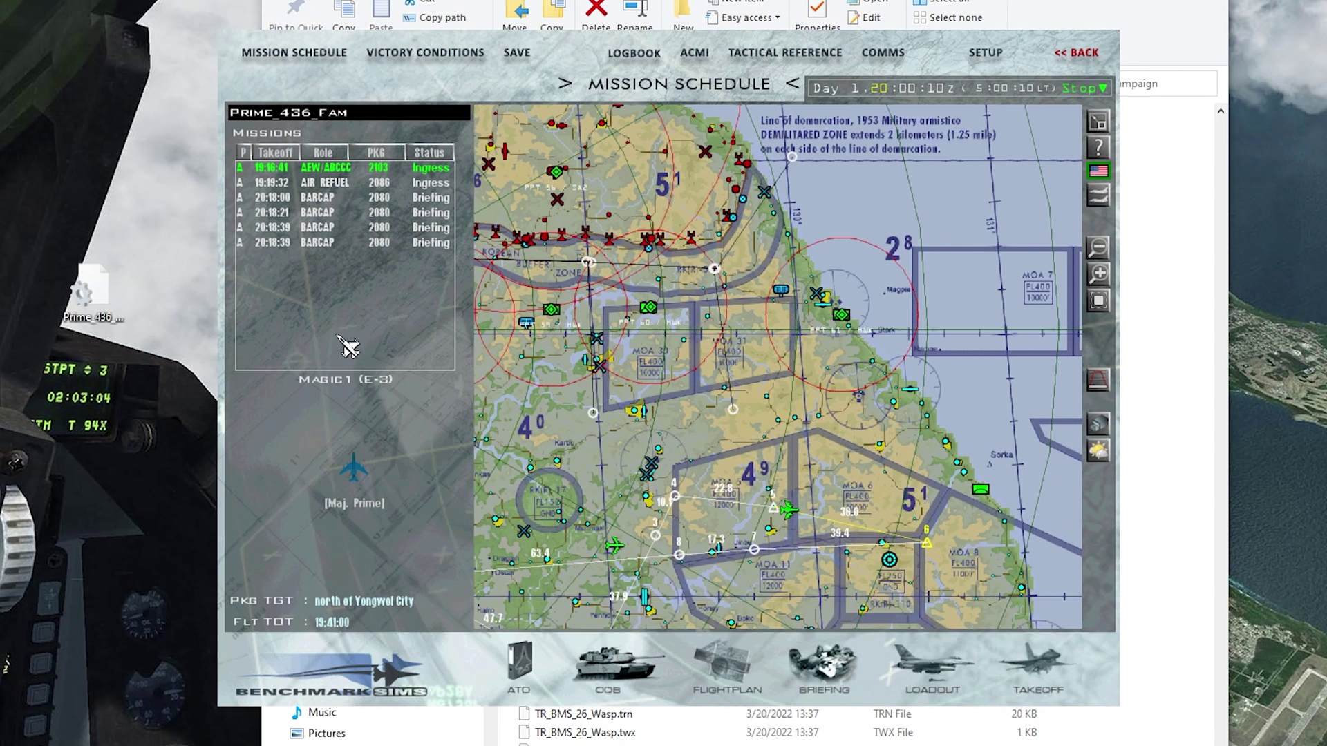
click(331, 212)
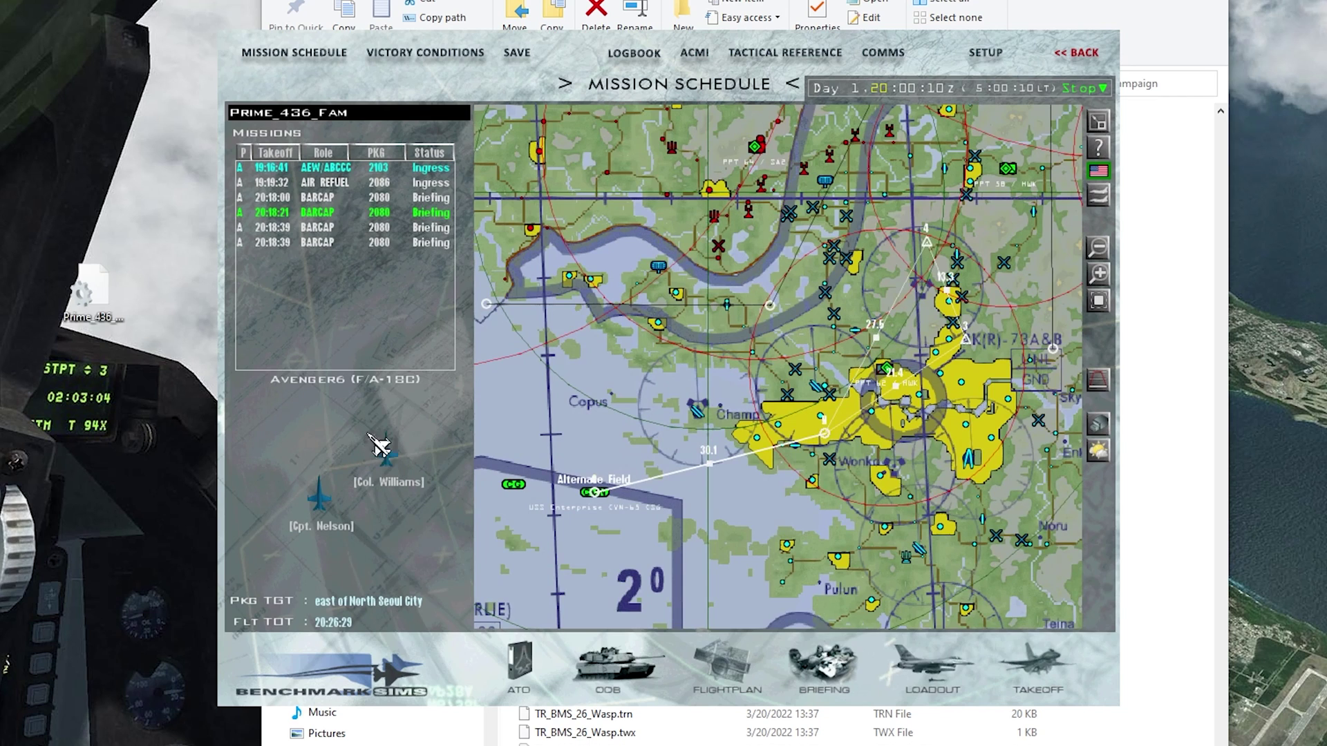
click(333, 227)
click(344, 428)
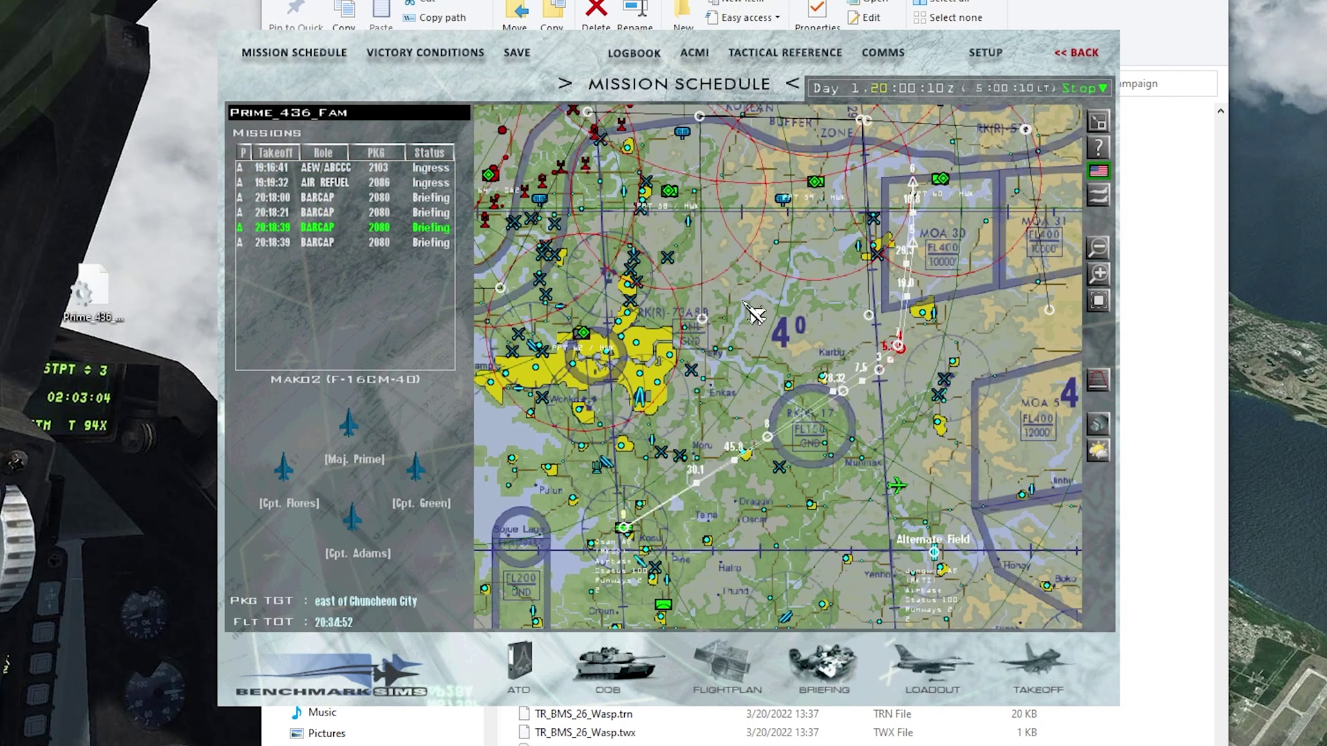
Step: View the COMM settings in the Mako2 flight's data cartridge, then close the cartridge
click(1100, 429)
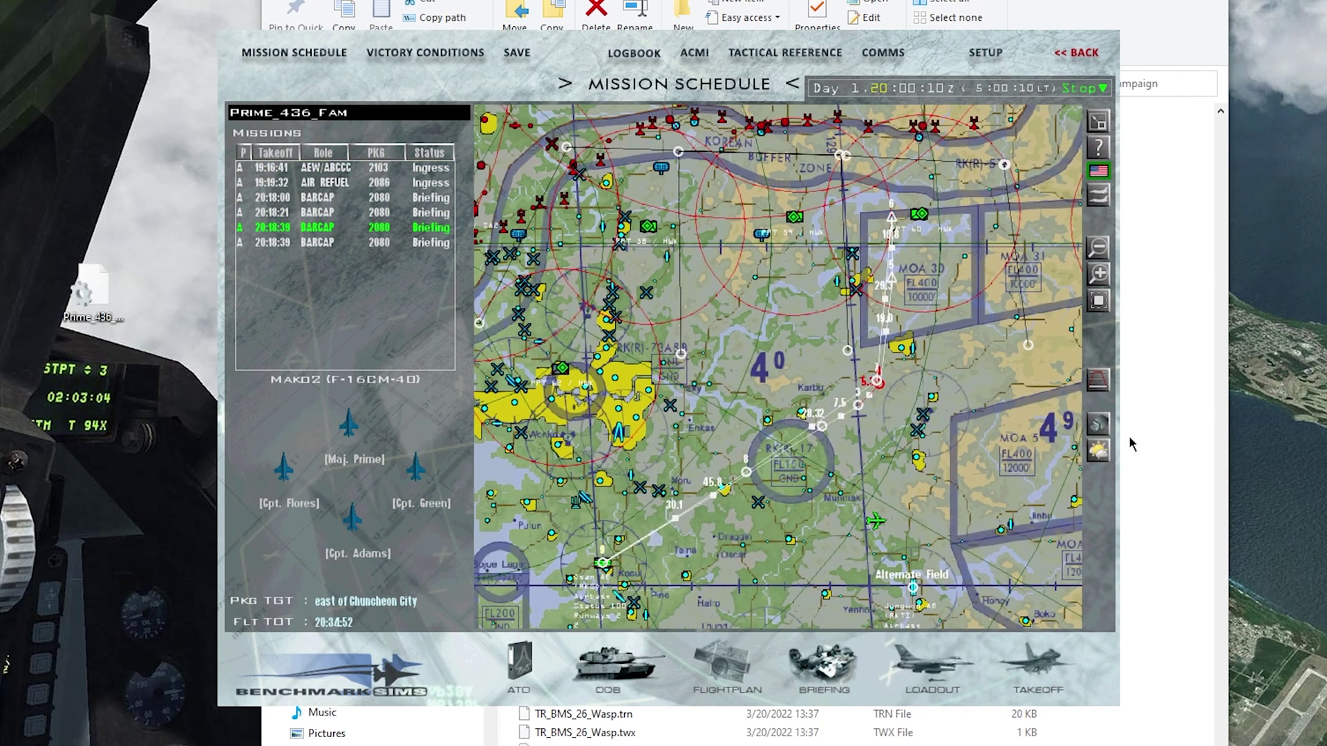
click(1081, 434)
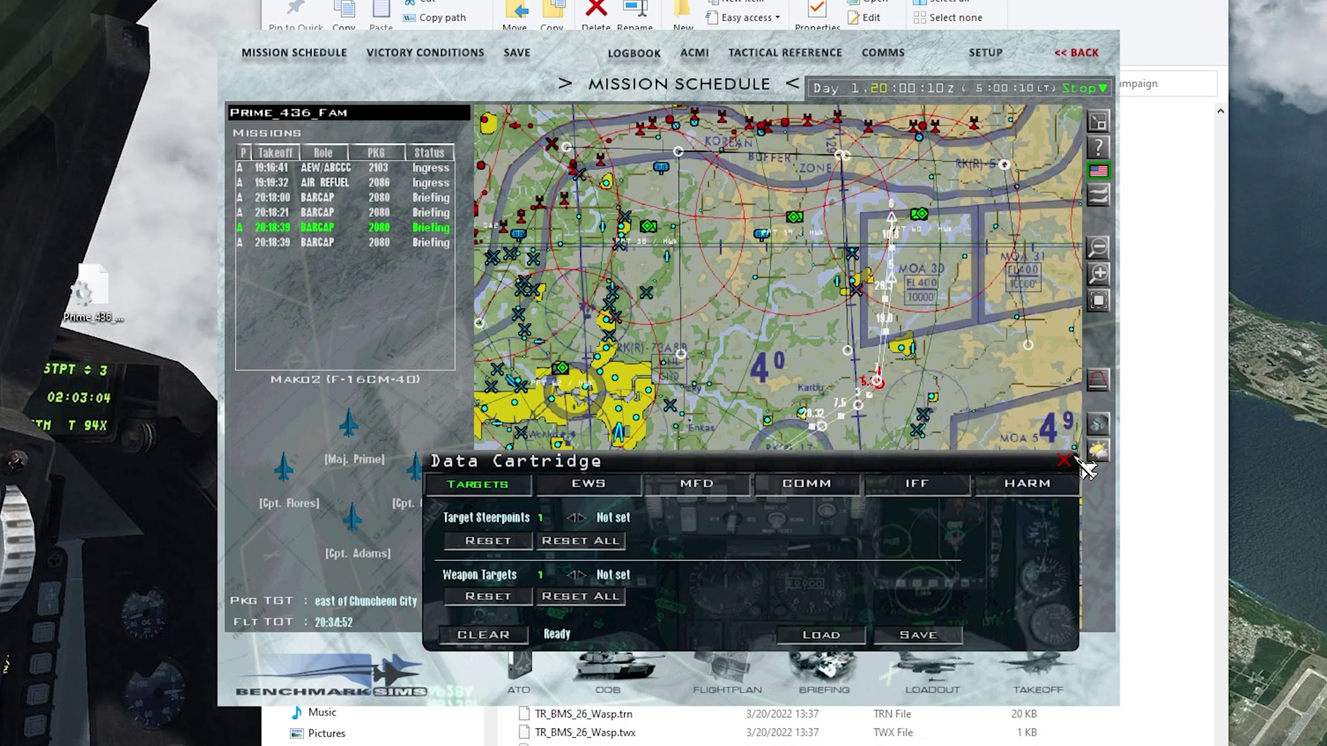
click(946, 489)
click(829, 487)
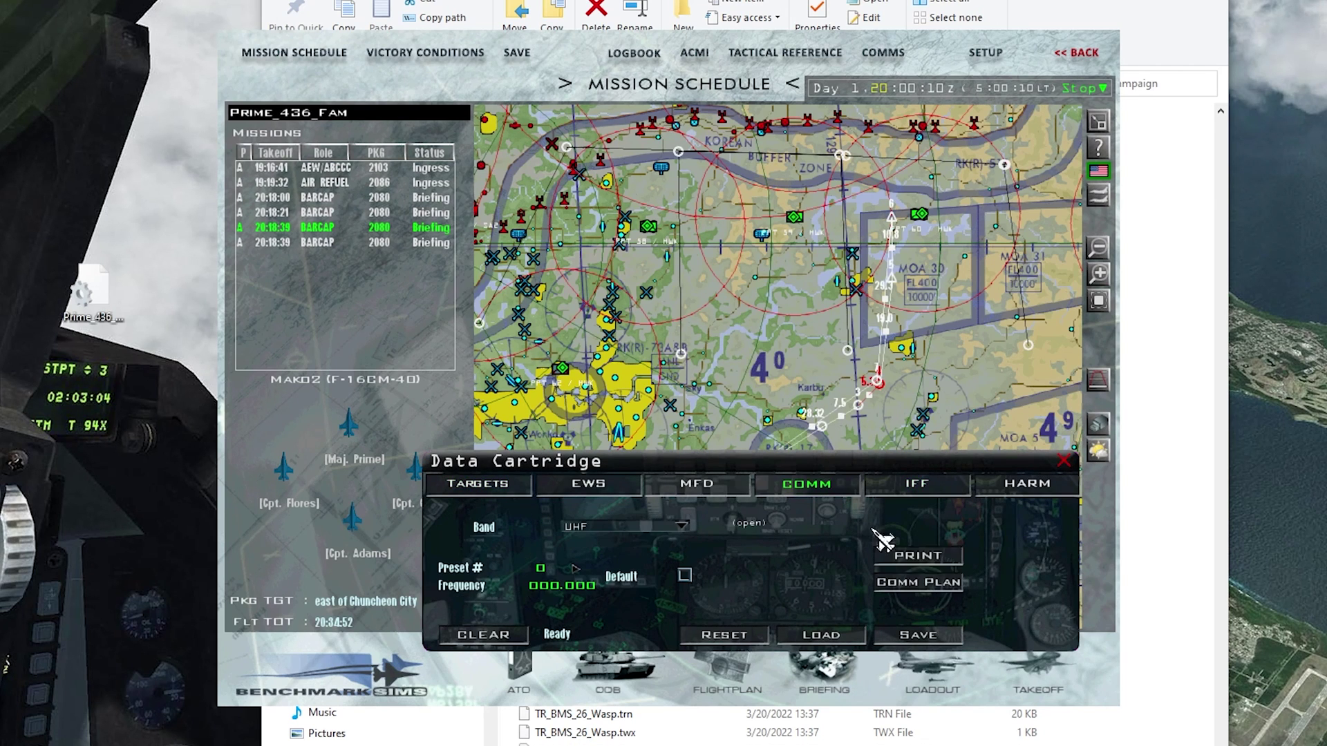
click(1064, 461)
drag(838, 350, 827, 410)
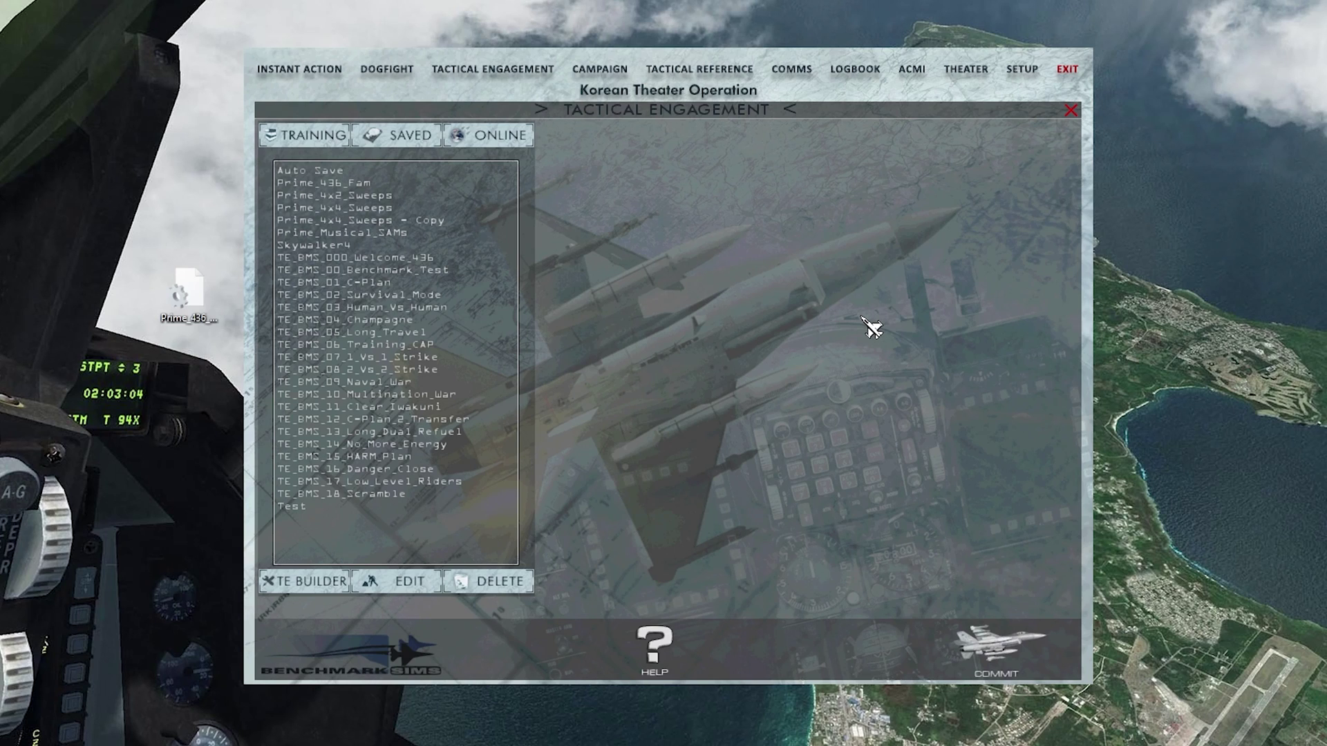
Step: Open the saved Prime_436_Fam mission for editing
click(339, 184)
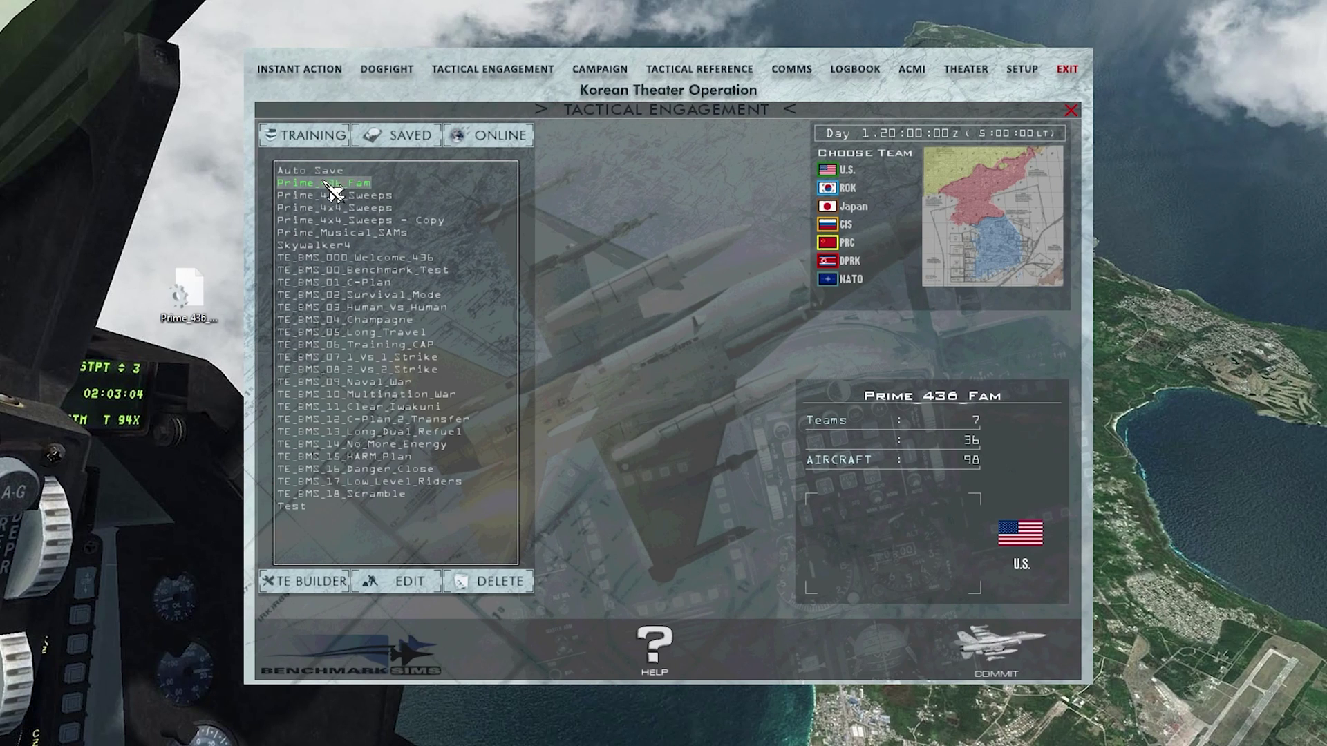
click(197, 309)
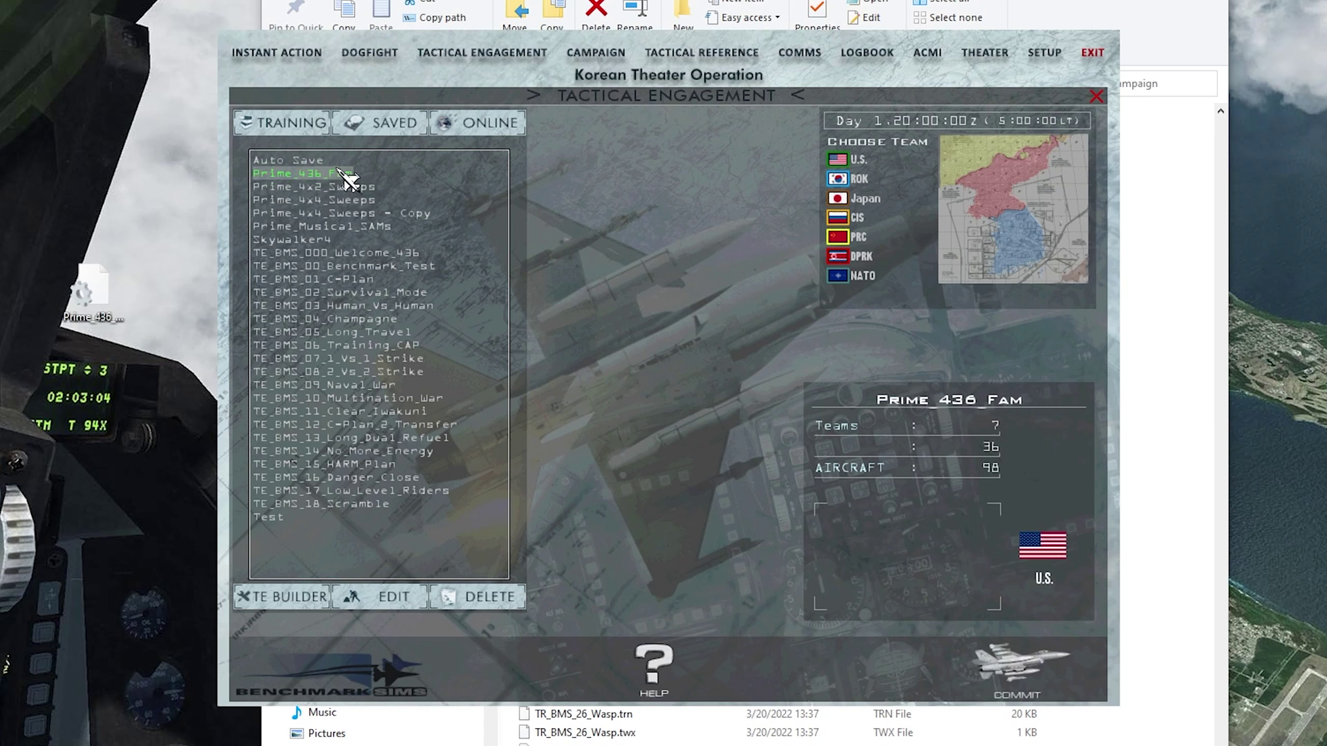
click(387, 599)
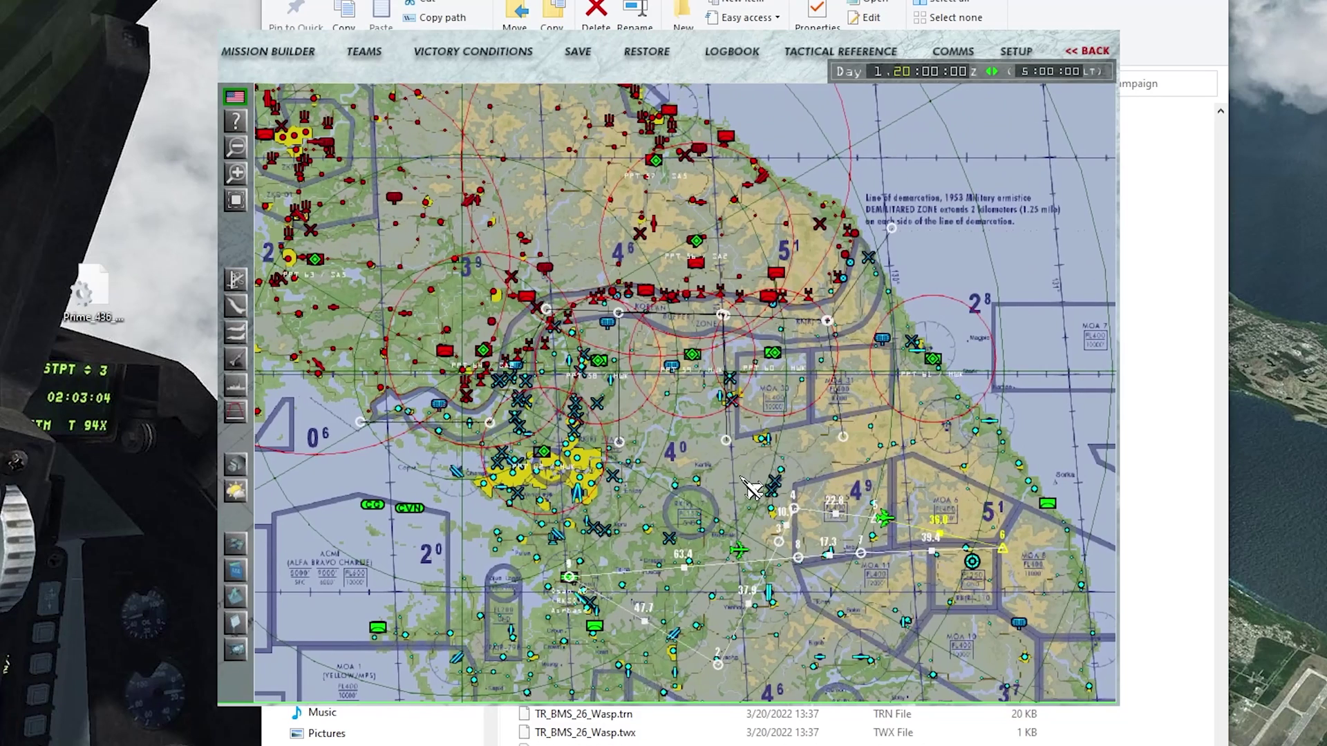
Step: Show the entire Air Tasking Order, expand U.S. Defensive Counter Air package 2080, select the Hammer6 BARCAP flight and close the order
click(236, 570)
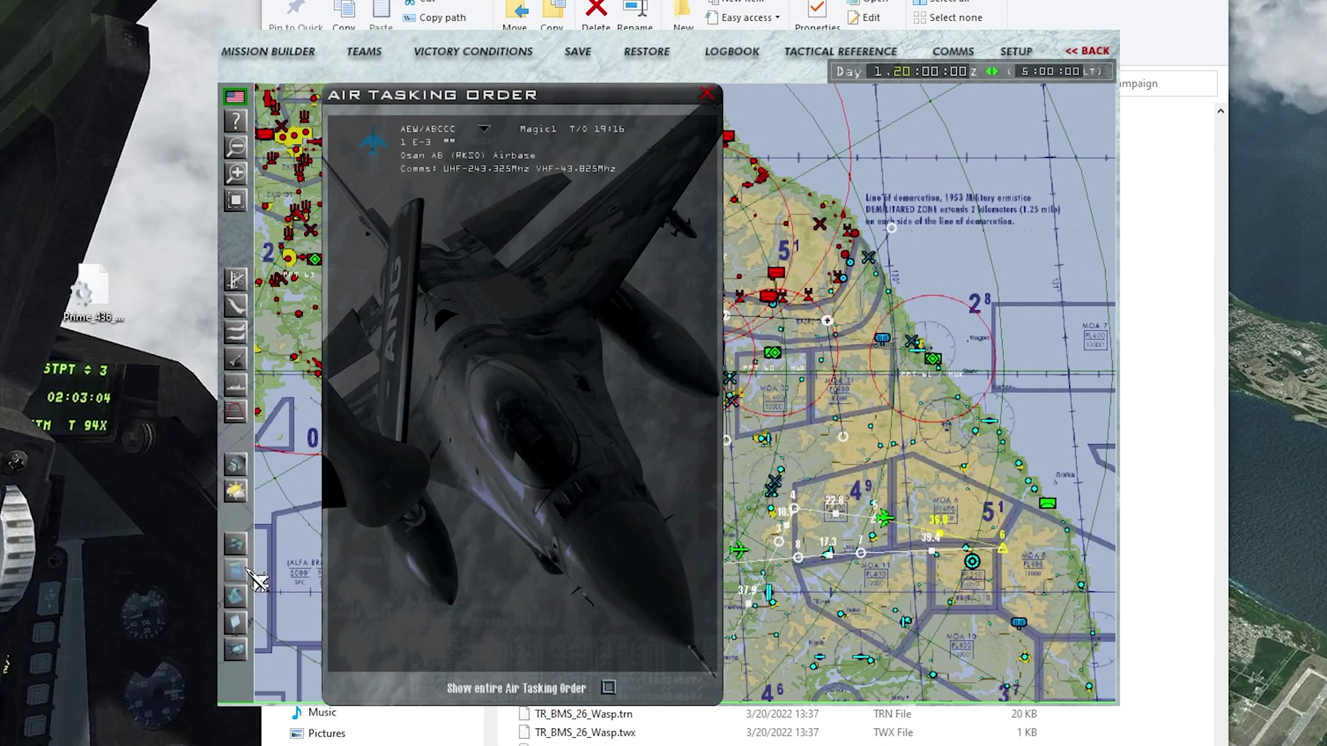
click(608, 687)
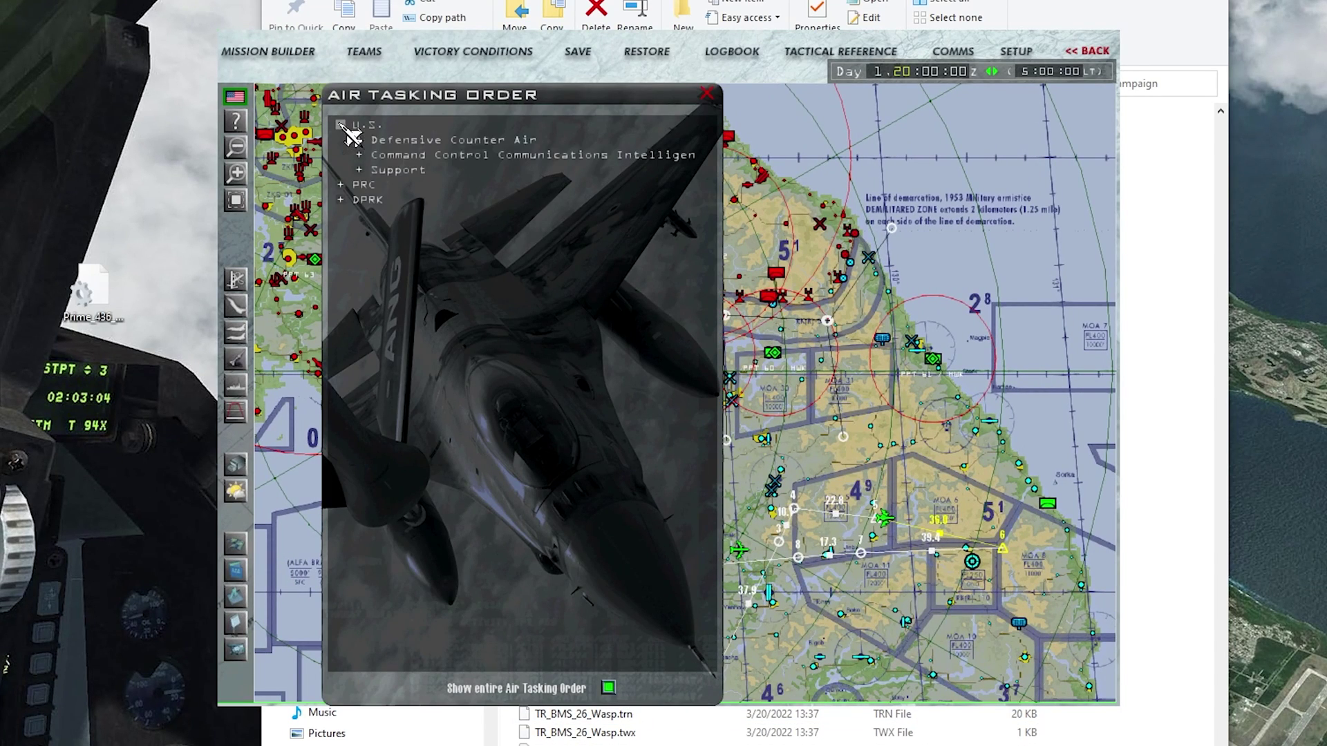
click(358, 139)
click(378, 154)
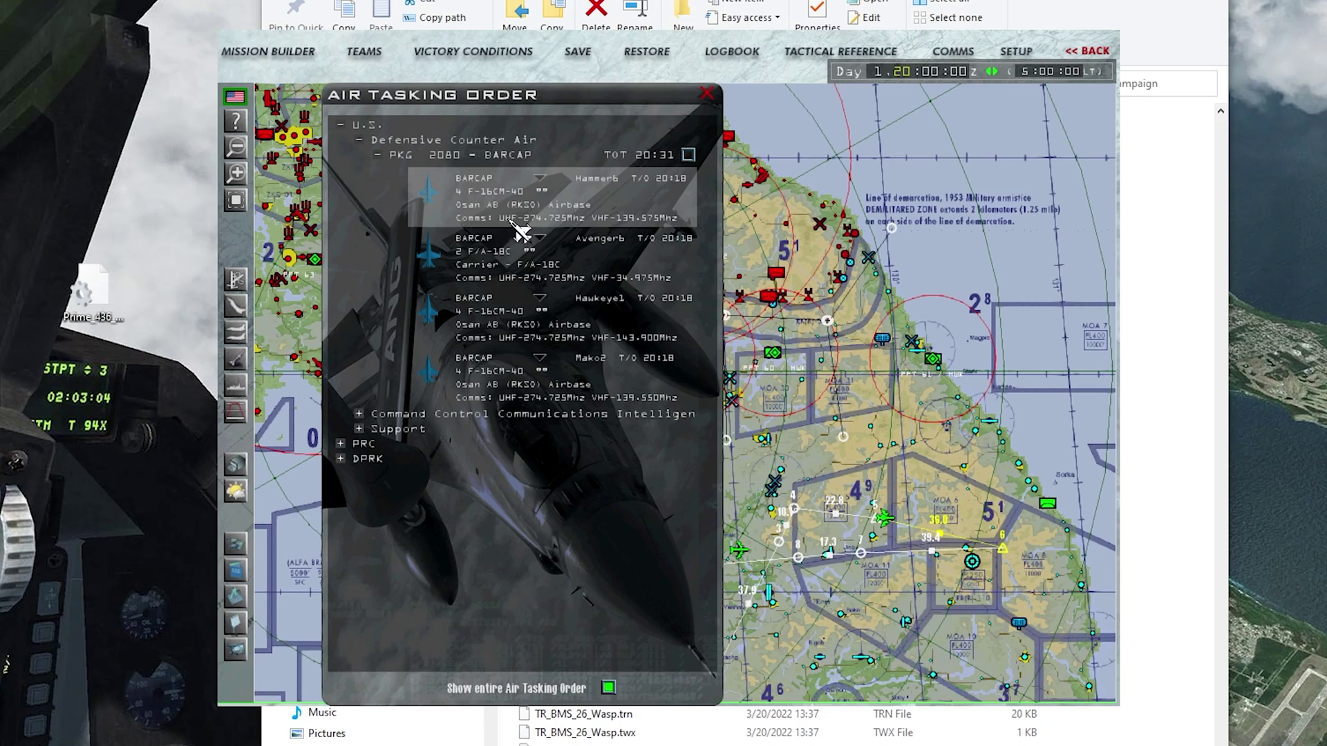
click(593, 211)
click(706, 93)
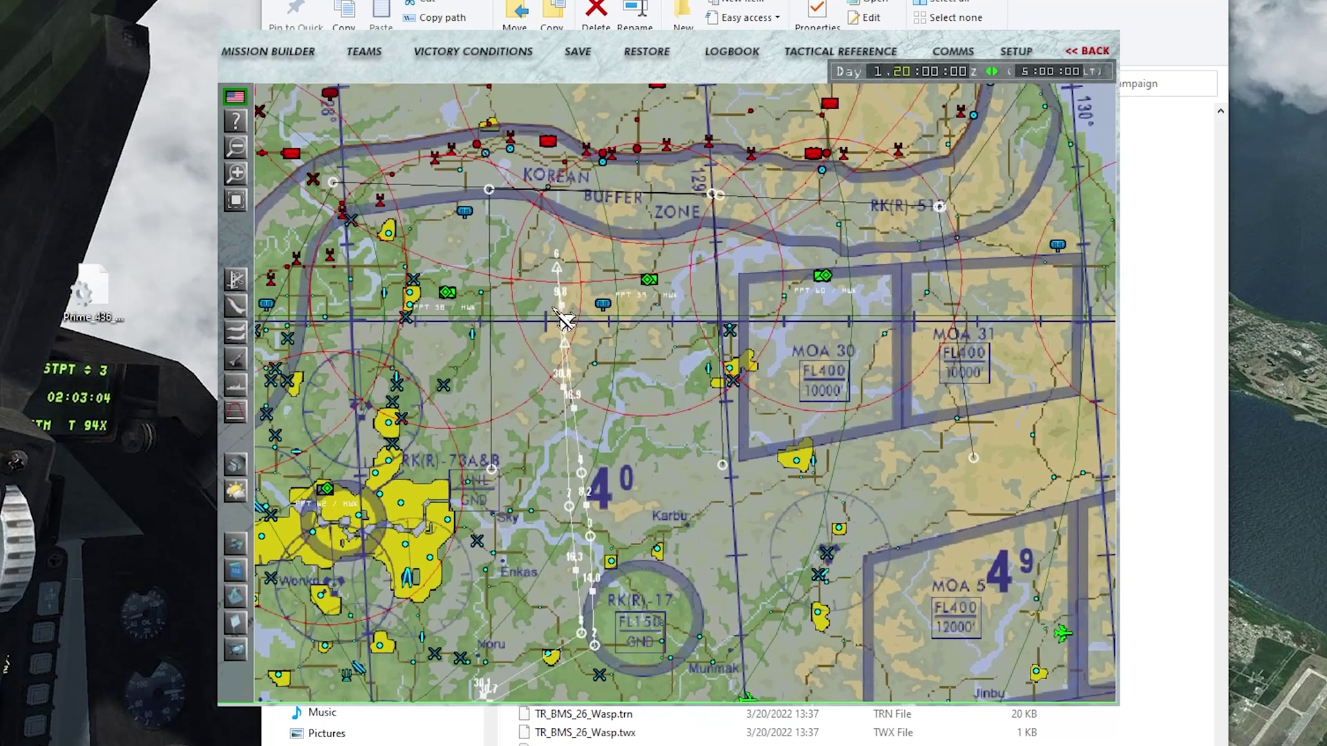
Step: Add a steerpoint to the map's steerpoint lines and place it inside MOA 31
scroll(677, 415, down, 2)
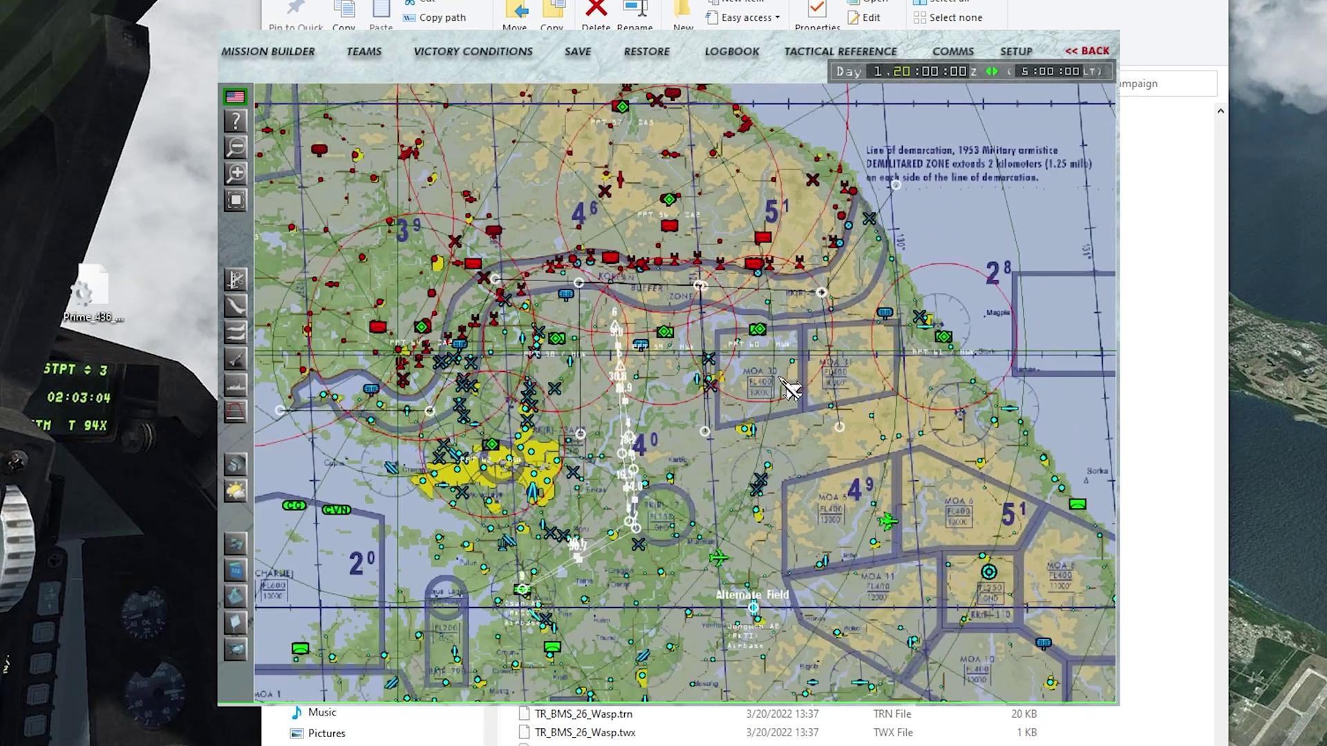
scroll(677, 388, up, 2)
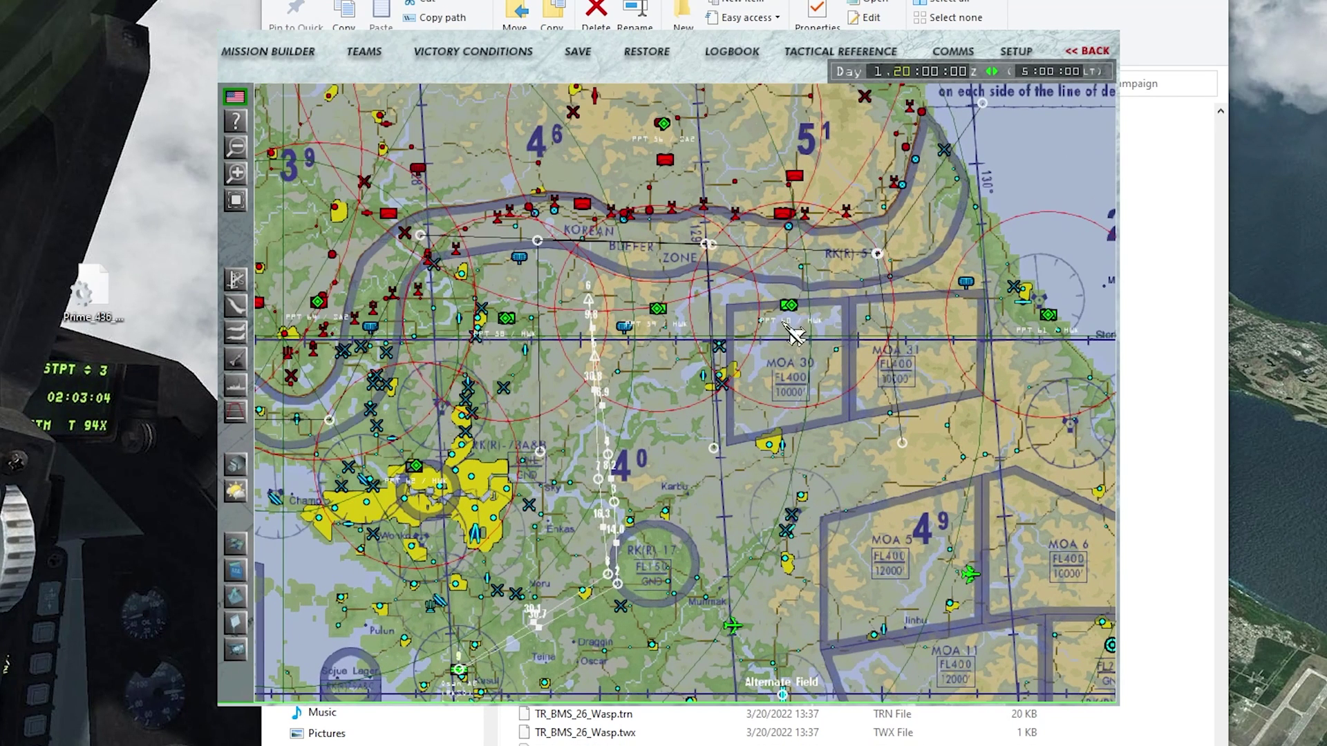
right_click(685, 329)
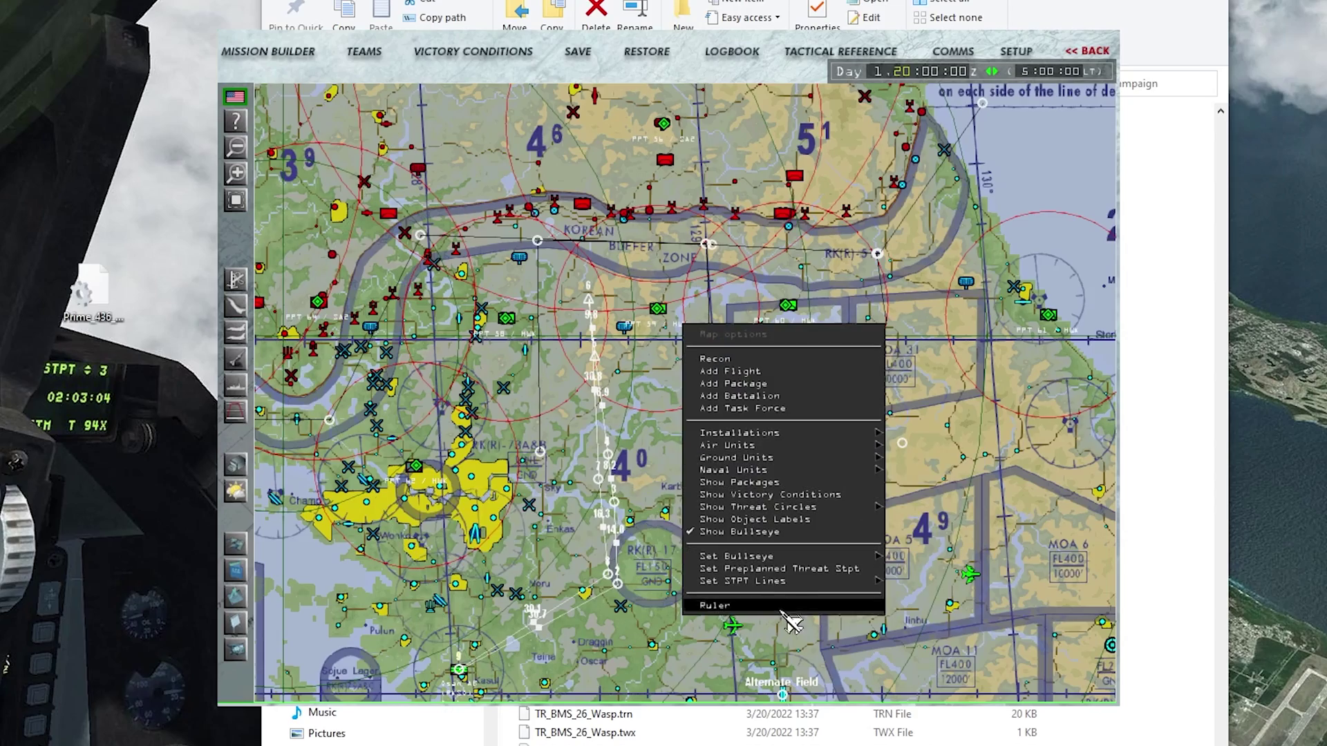
mouse_move(801, 593)
click(929, 608)
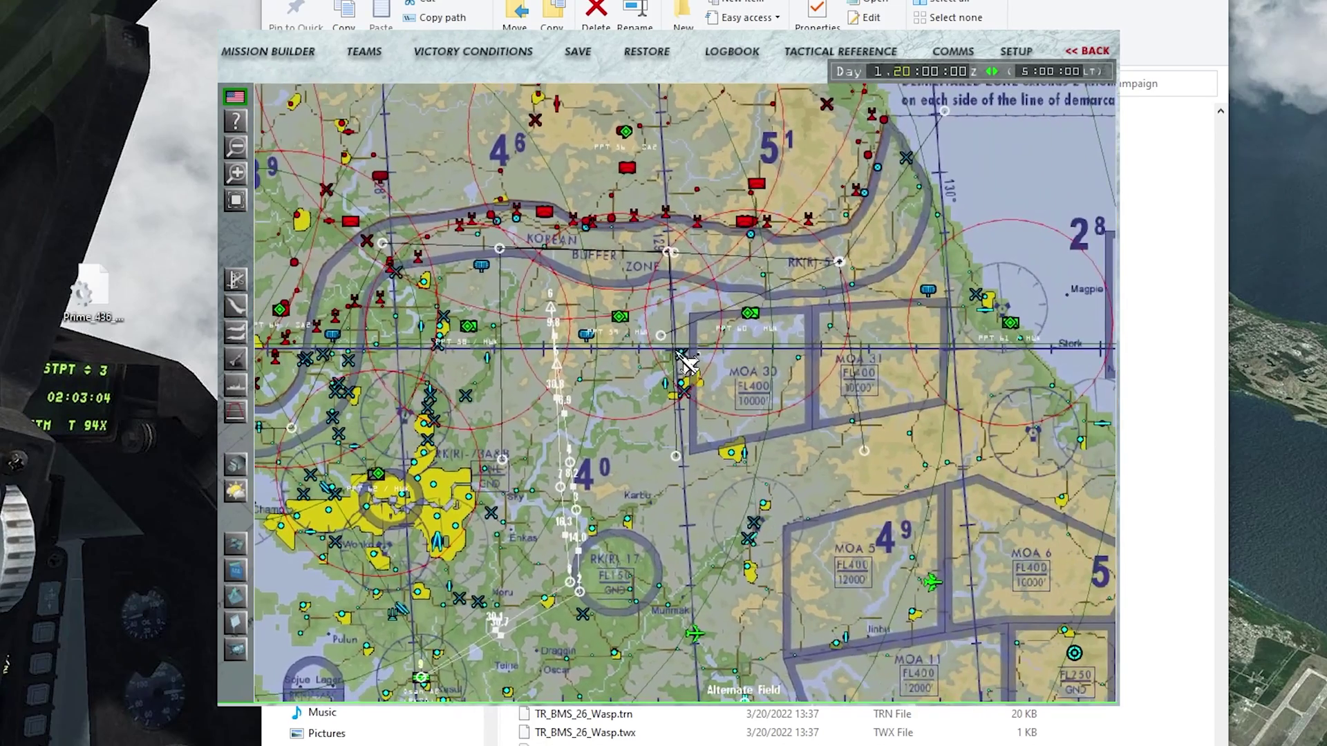
drag(685, 359, 732, 339)
drag(921, 332, 931, 380)
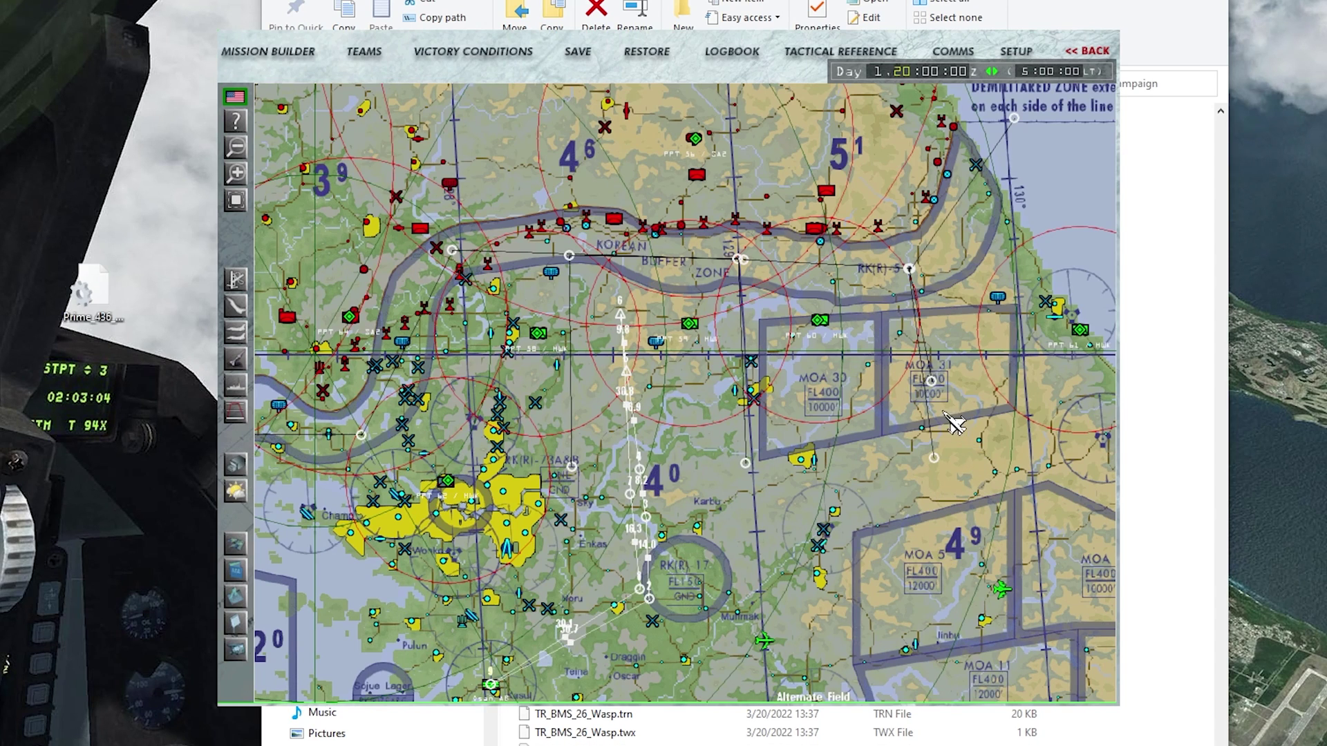
Step: Adjust the endpoint of the steerpoint line south of MOA 31 and remove the added steerpoint inside MOA 31 from the line
drag(933, 457, 903, 451)
right_click(930, 380)
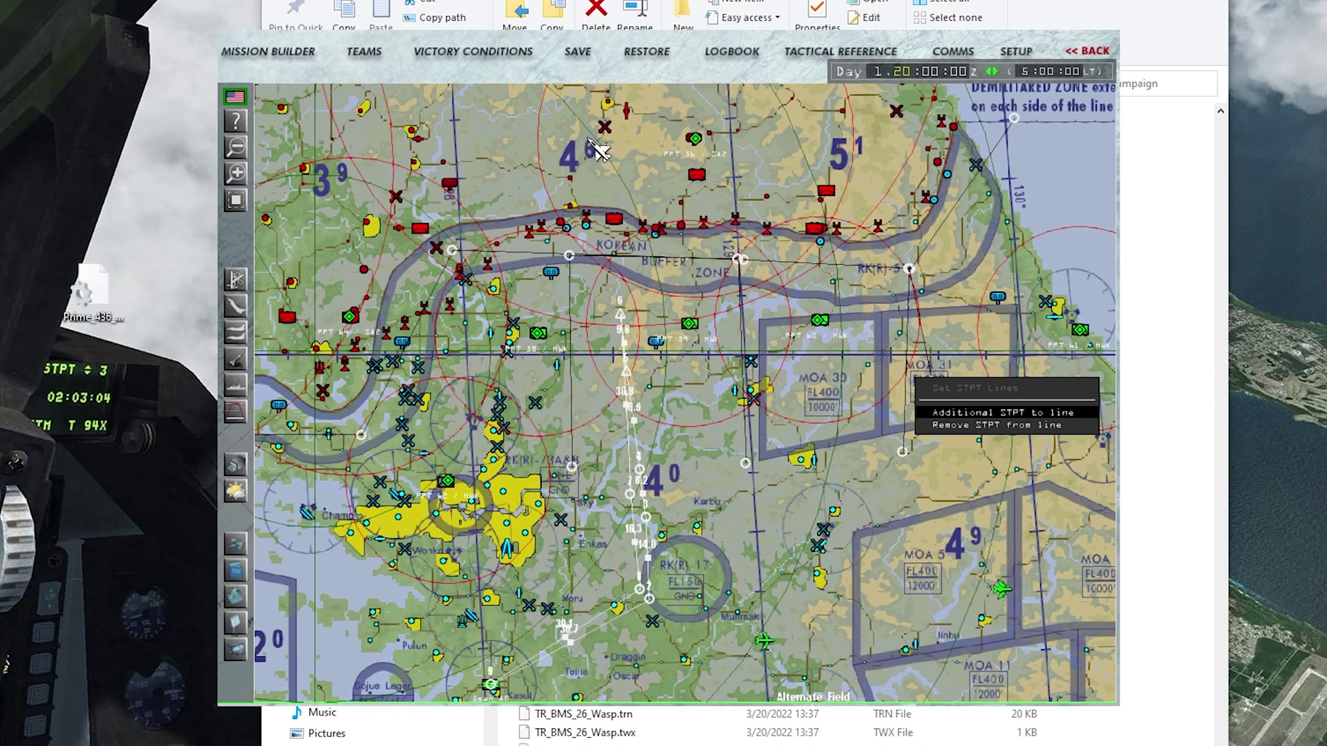
click(1021, 429)
drag(905, 449, 947, 447)
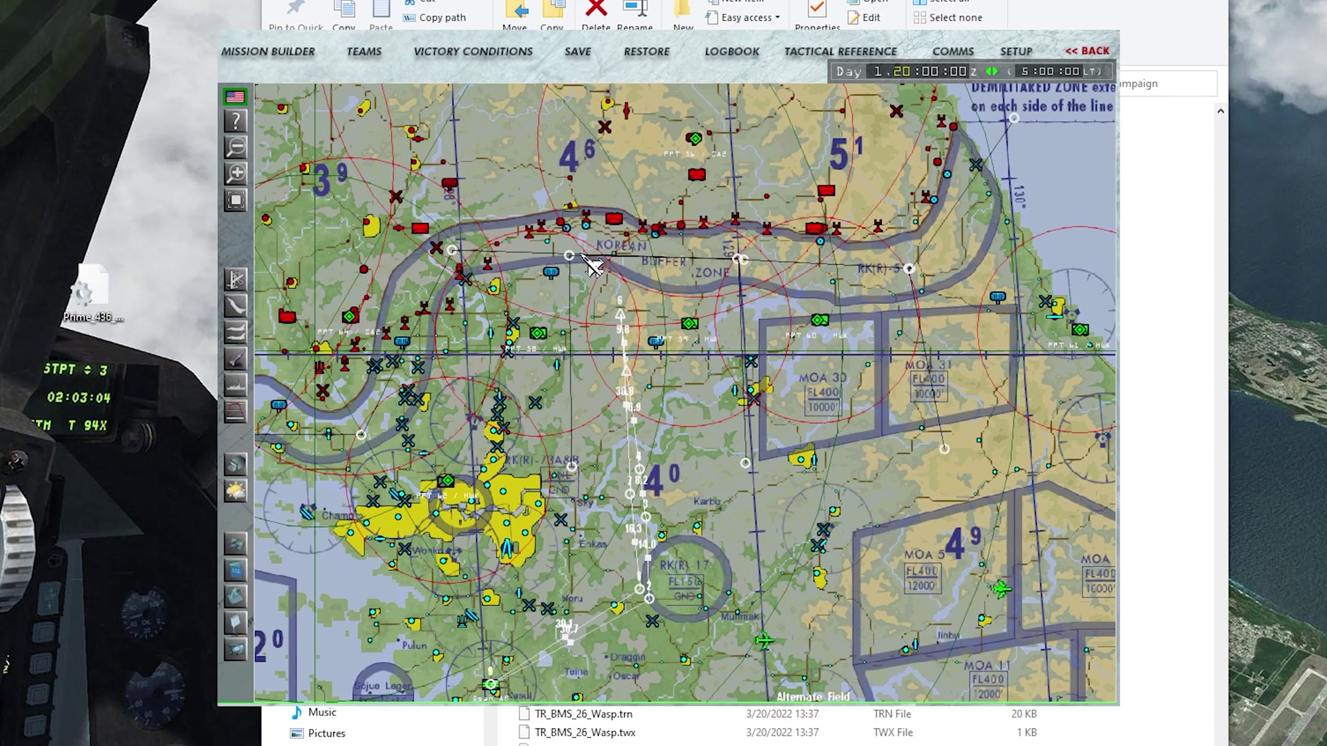
drag(718, 298, 712, 356)
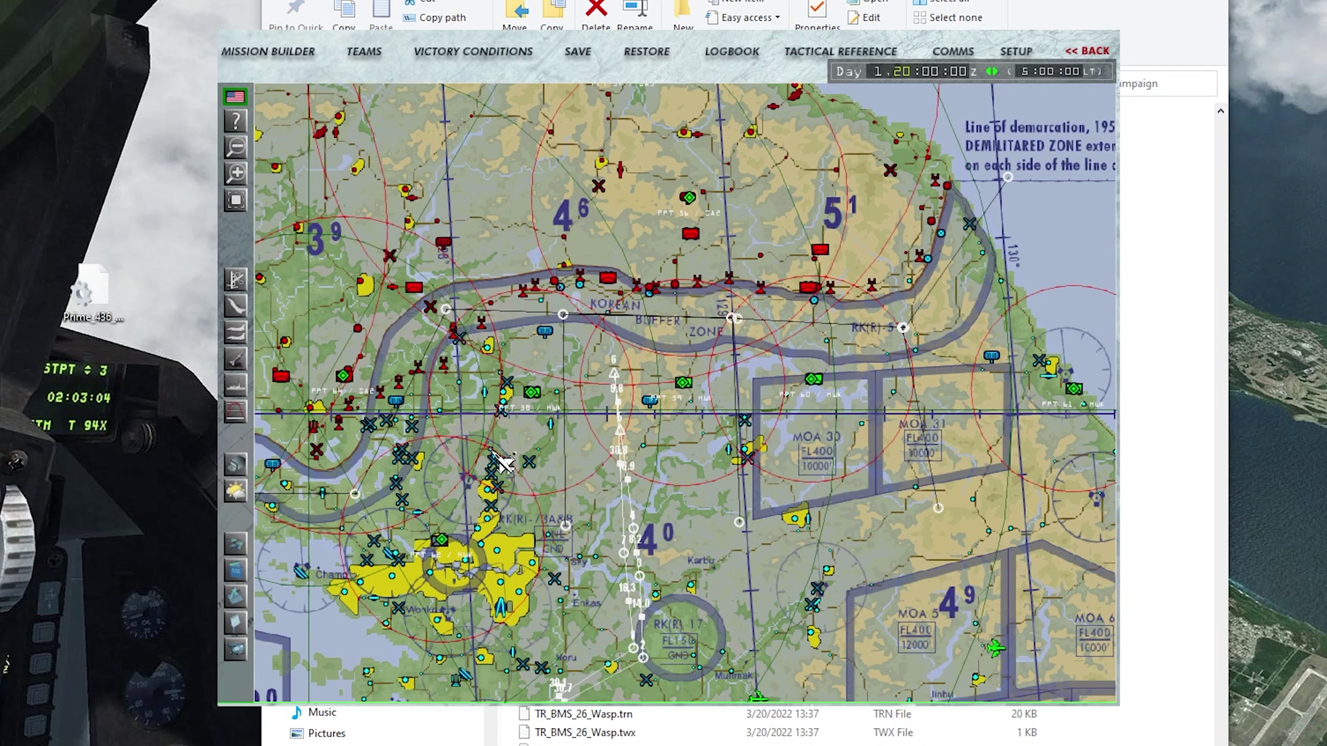
Step: View the save dialog for the Prime_436_Fam engagement, cancel it and leave the mission builder
click(578, 51)
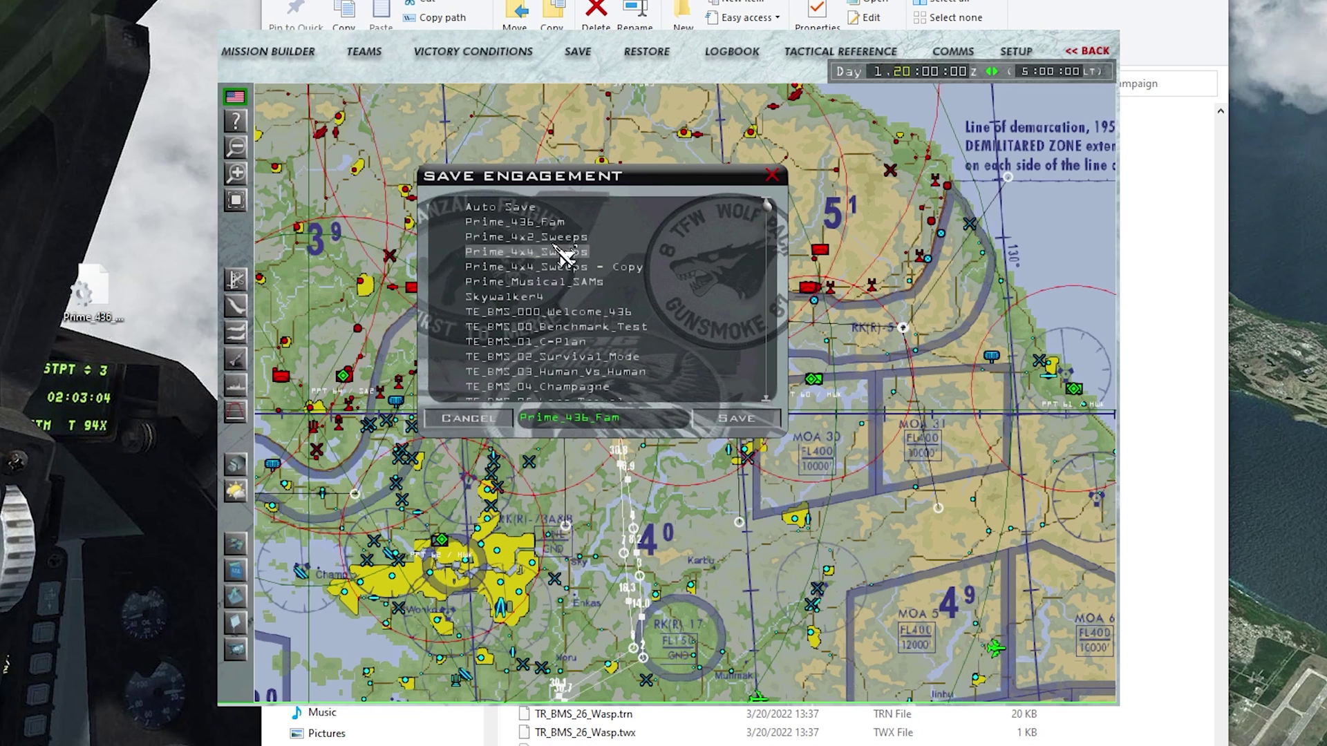
click(772, 175)
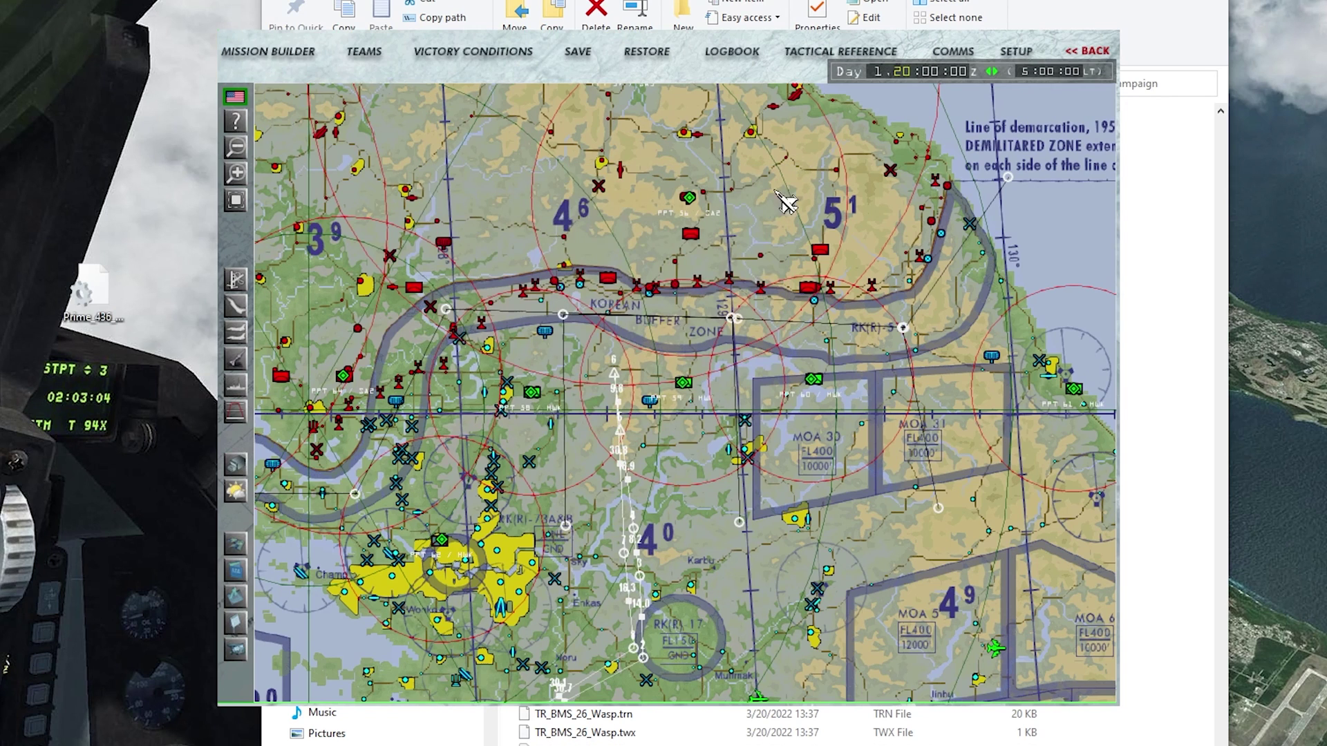
click(1087, 51)
Step: Switch to File Explorer and select Prime_436_Fam.ini in the Campaign folder
click(1158, 209)
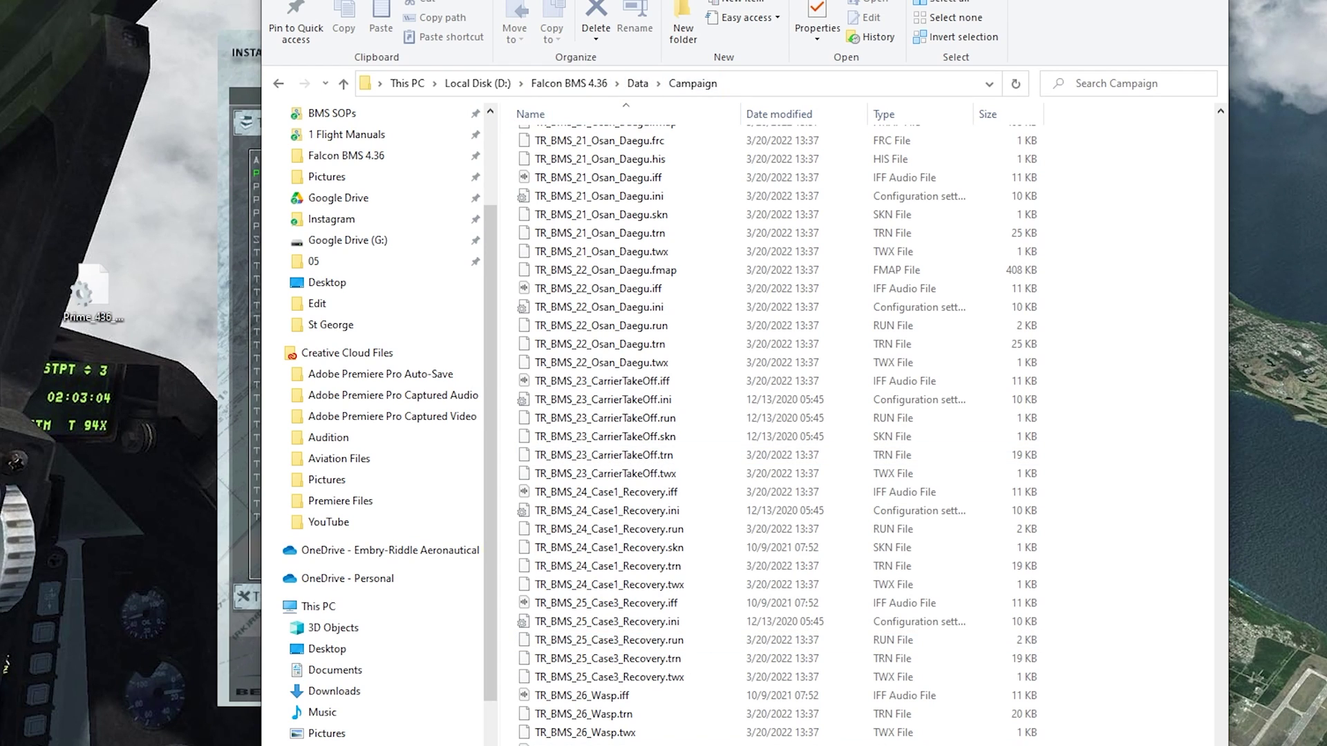
click(617, 438)
key(p)
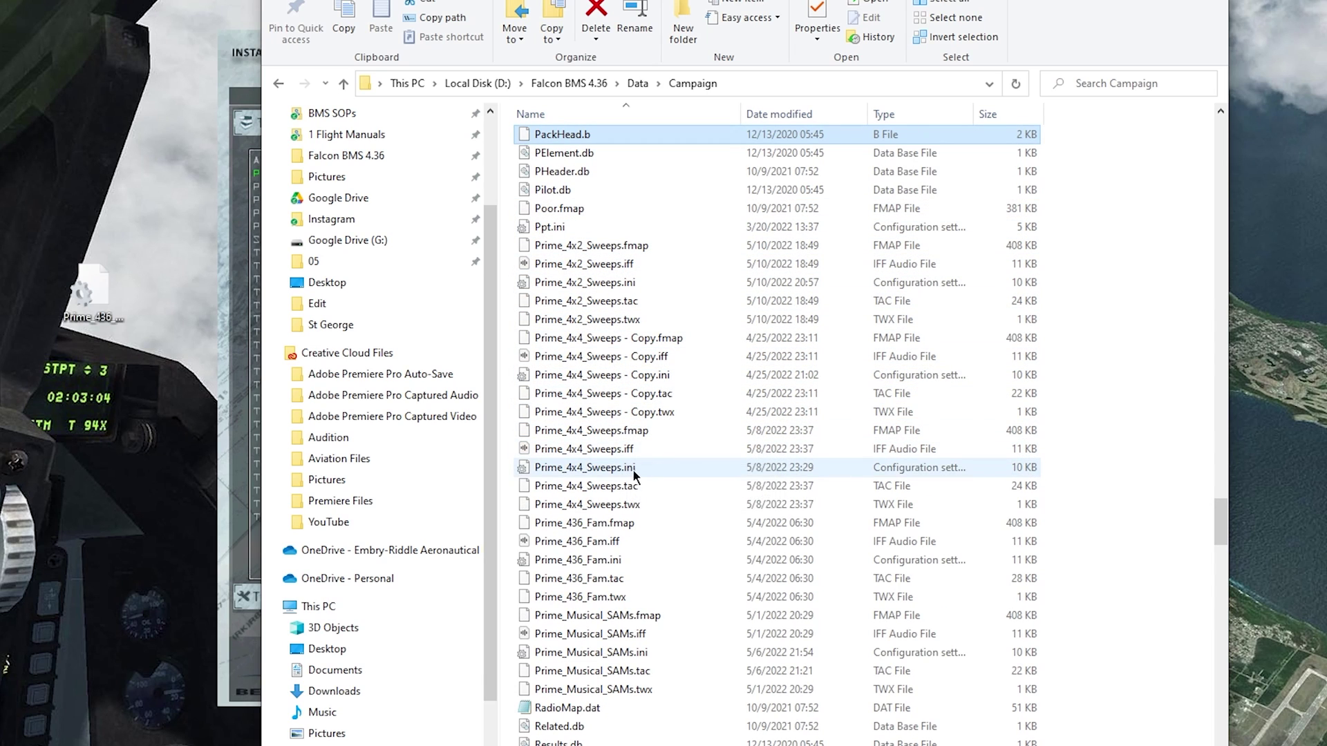
click(640, 563)
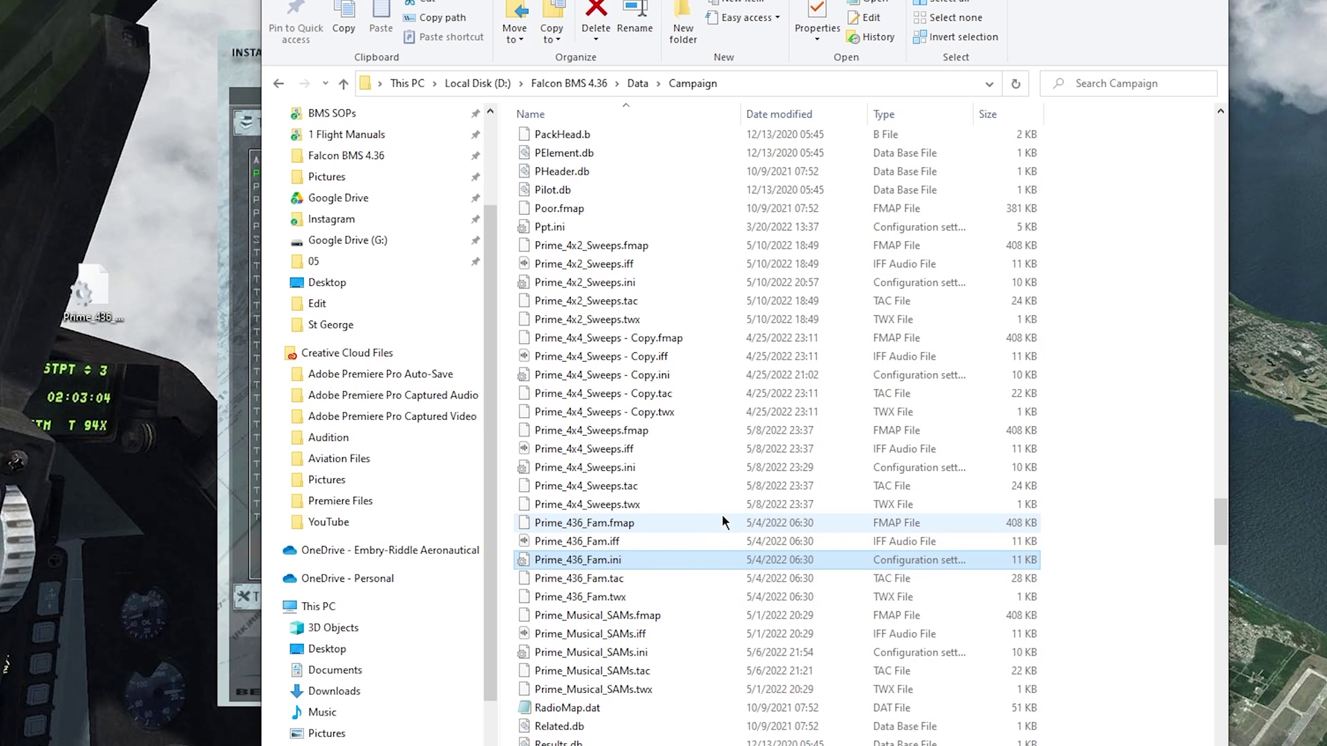
Step: Switch back to Falcon BMS, load a saved campaign and accept its target priorities
key(alt+Tab)
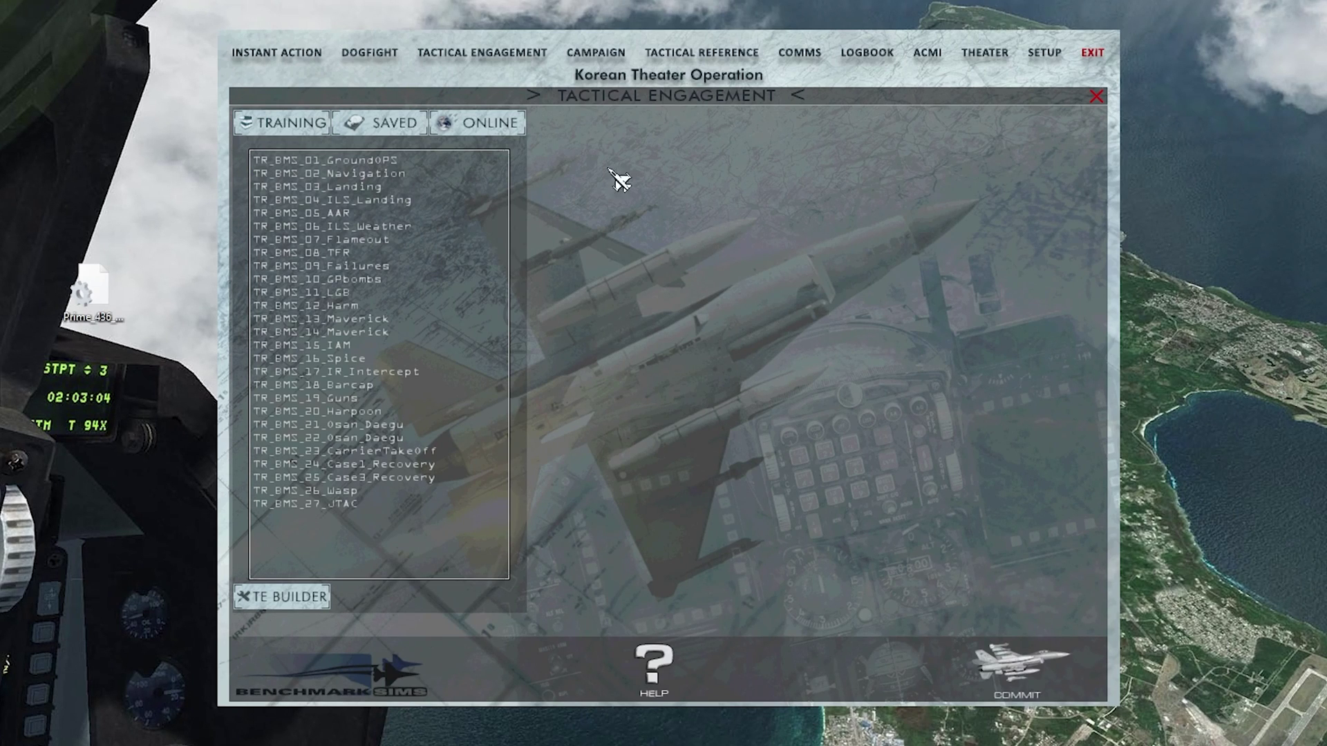
click(602, 54)
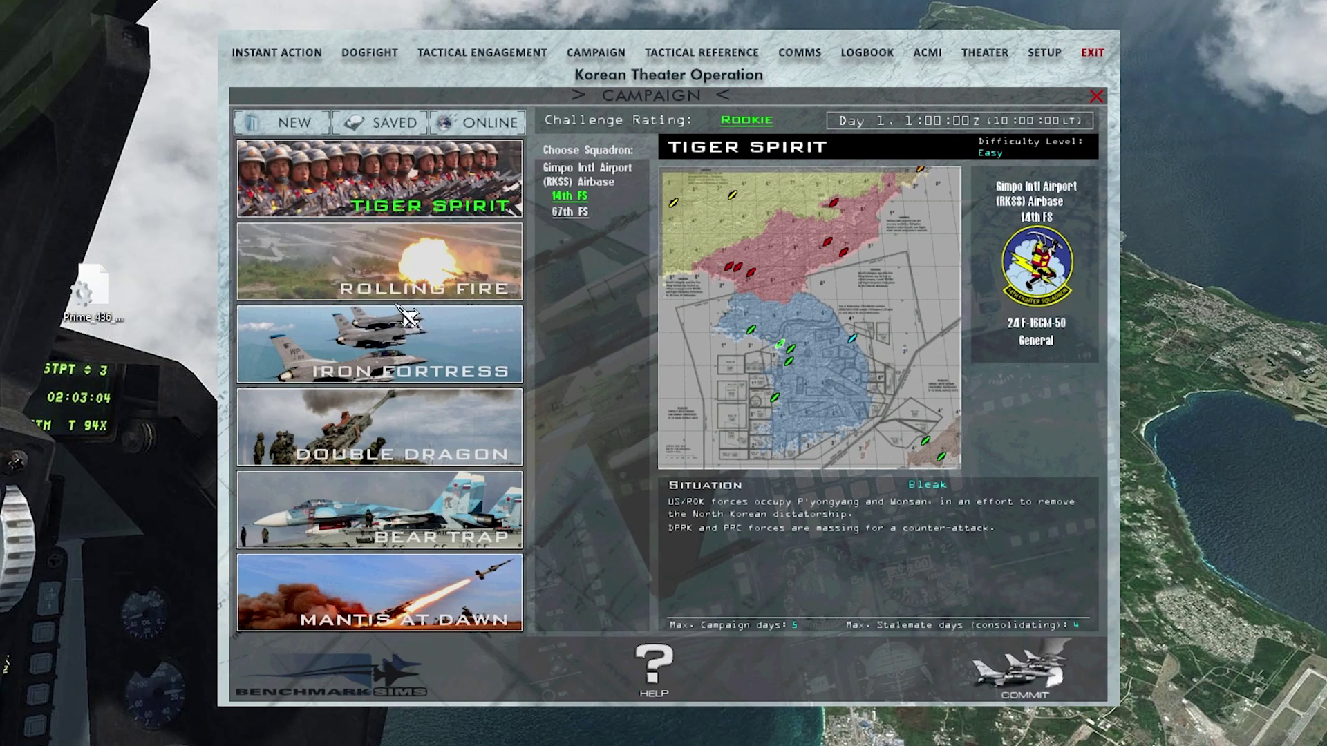
click(385, 124)
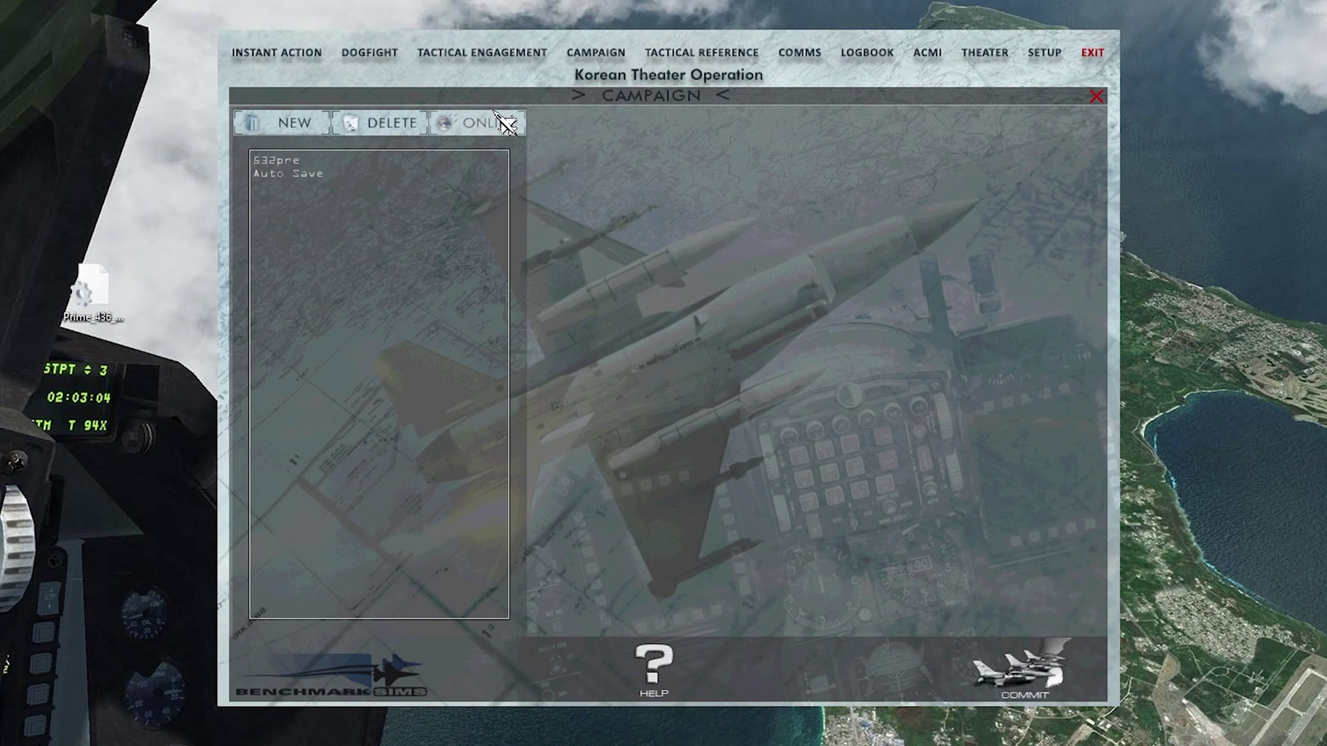
click(286, 164)
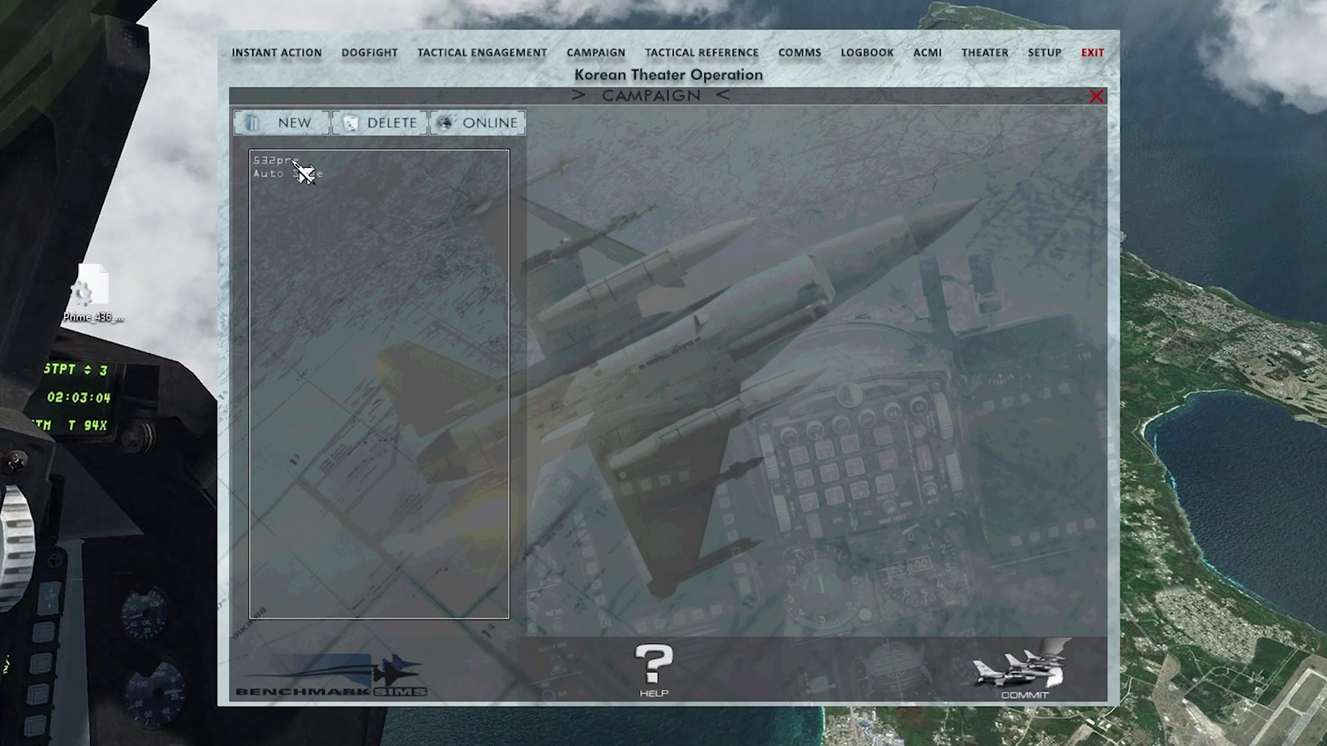
click(296, 172)
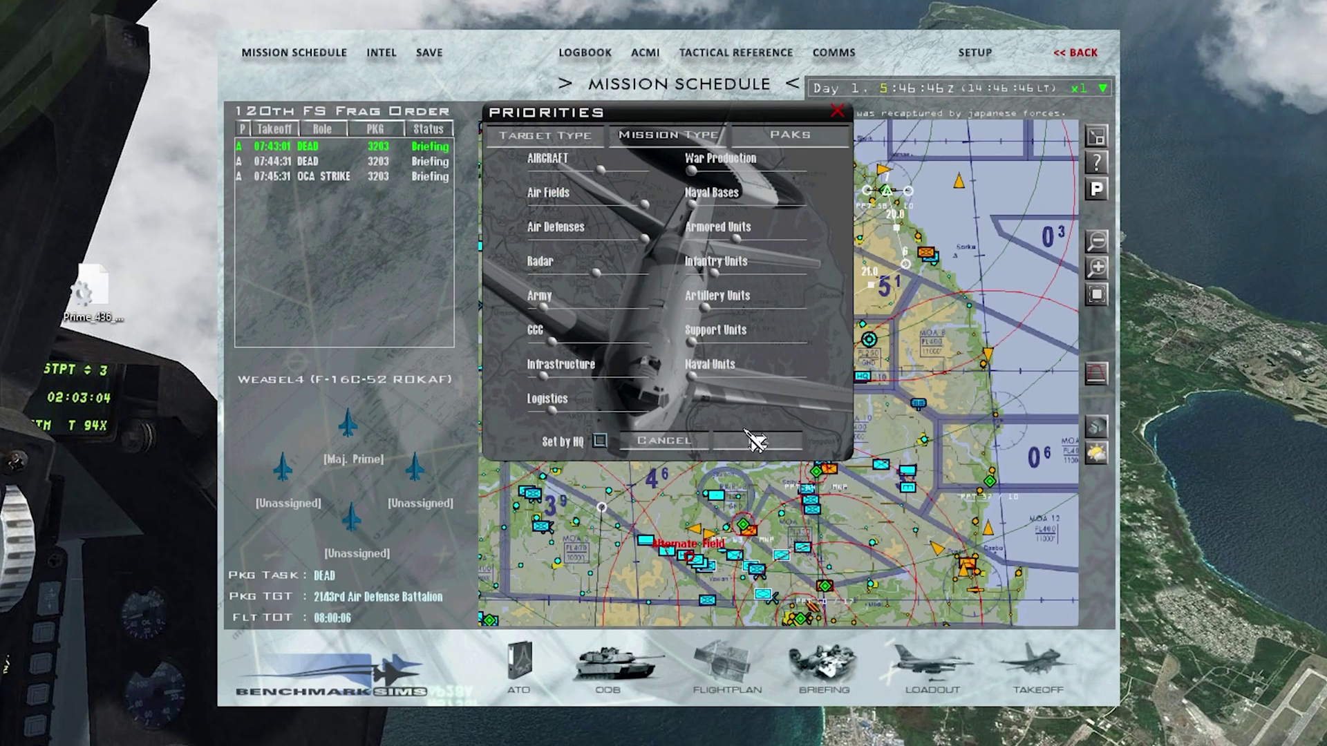
click(758, 442)
Step: Stop the campaign clock and examine the map lines and threat circles around the Weasel4 flight's route
click(1102, 88)
click(1082, 122)
drag(770, 380, 720, 461)
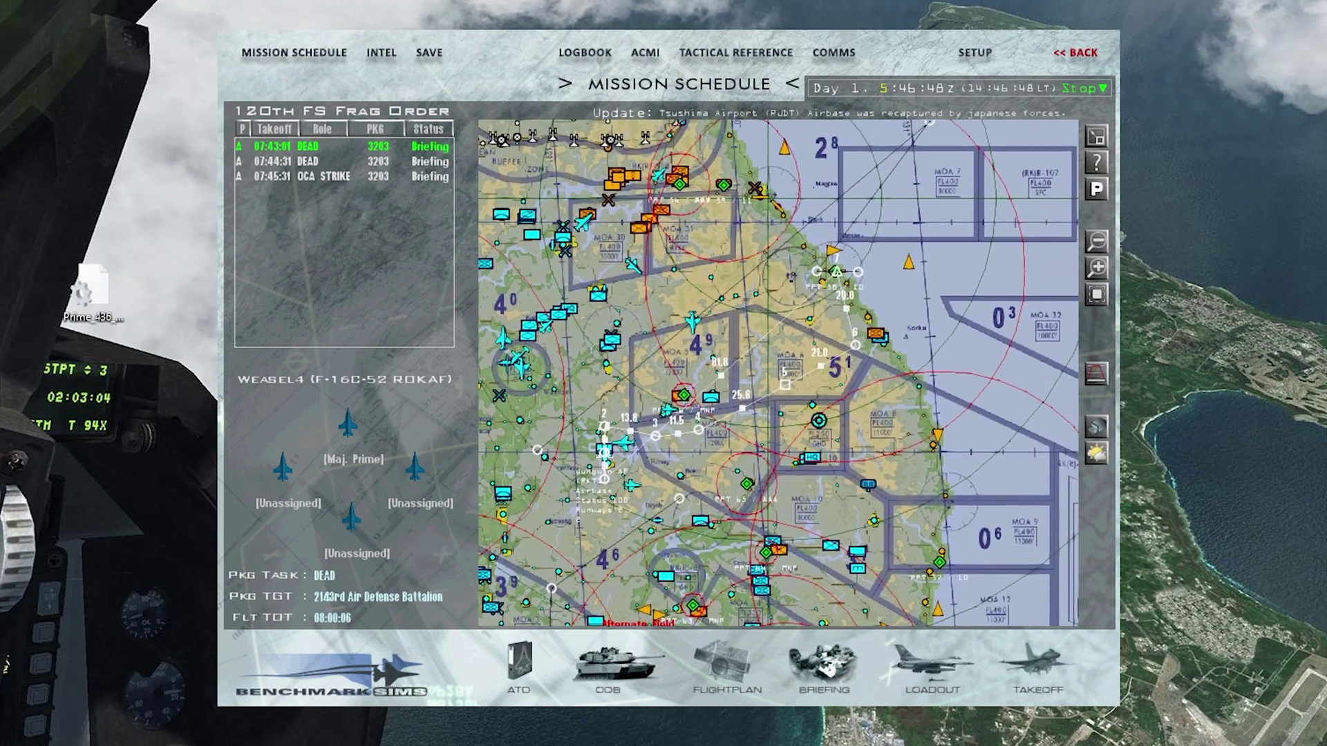
drag(771, 319, 781, 351)
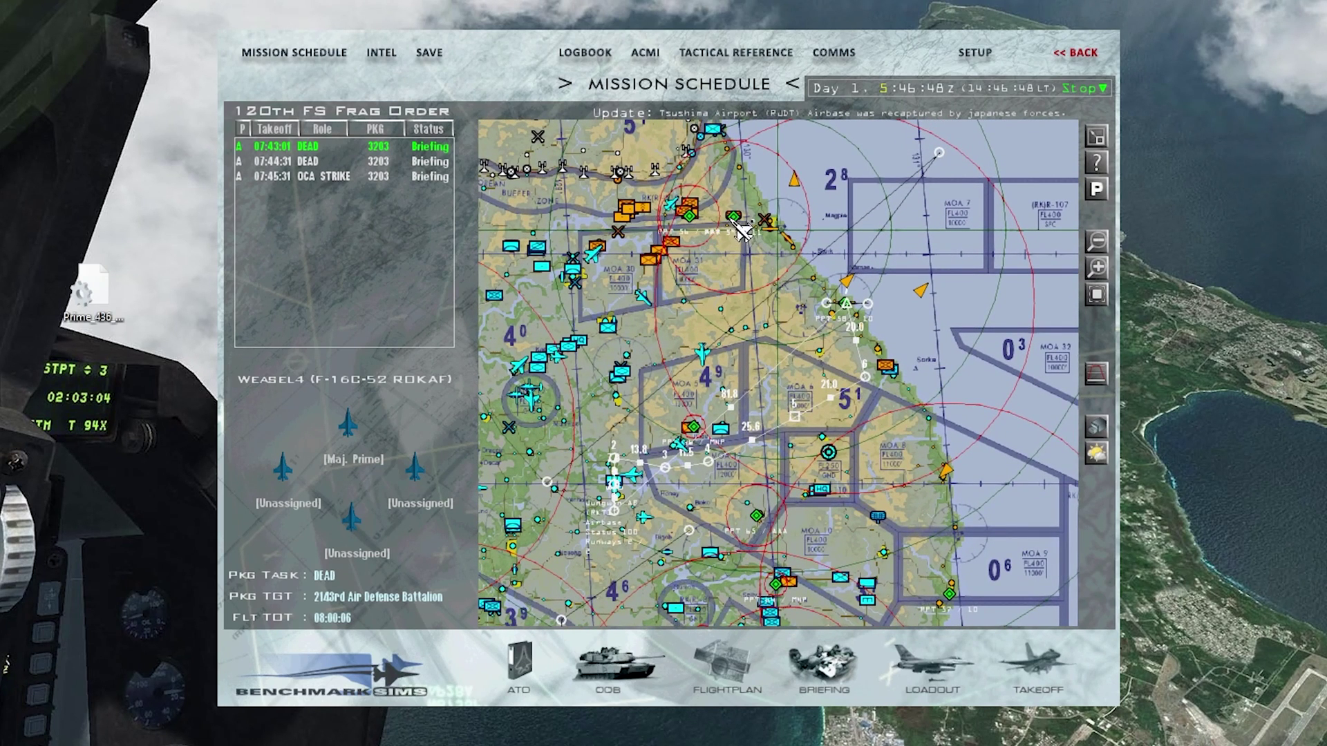
scroll(741, 232, up, 1)
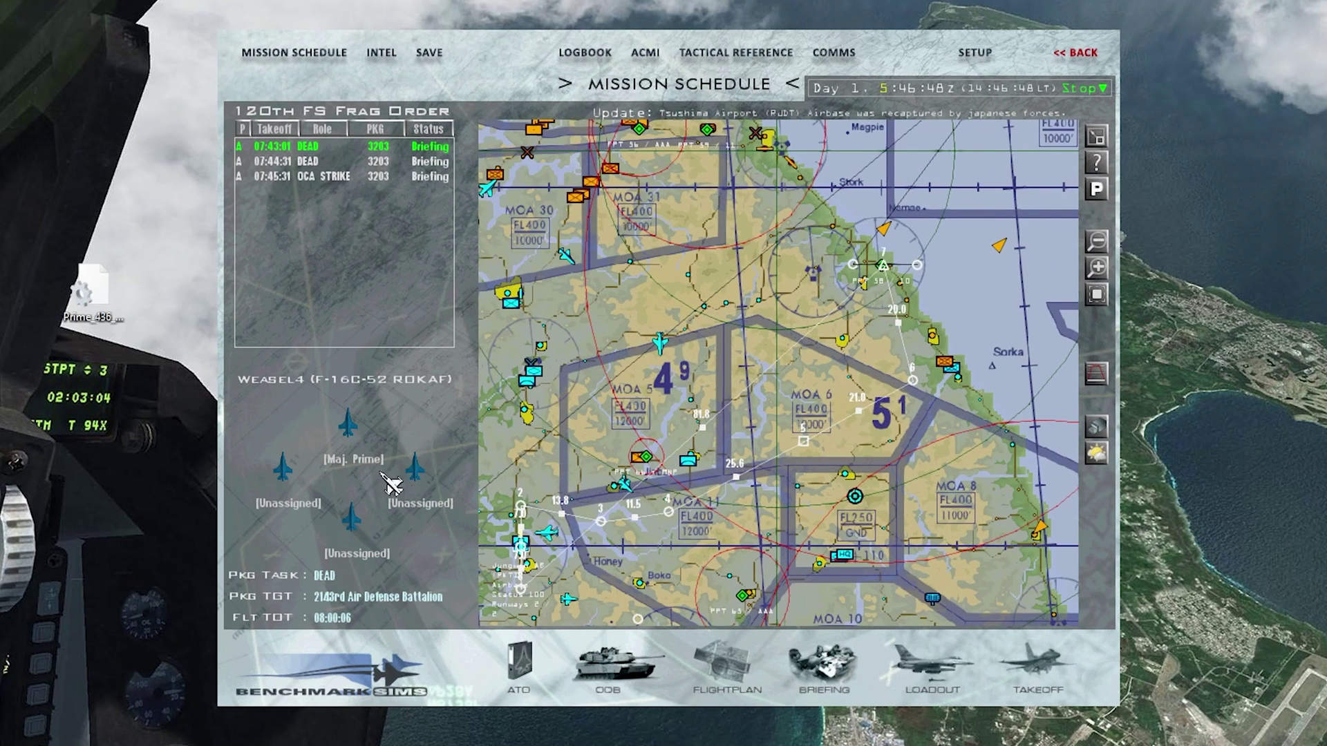
drag(1000, 502, 906, 539)
Step: View the COMM settings in the Weasel4 flight's data cartridge, then close the cartridge
click(1096, 427)
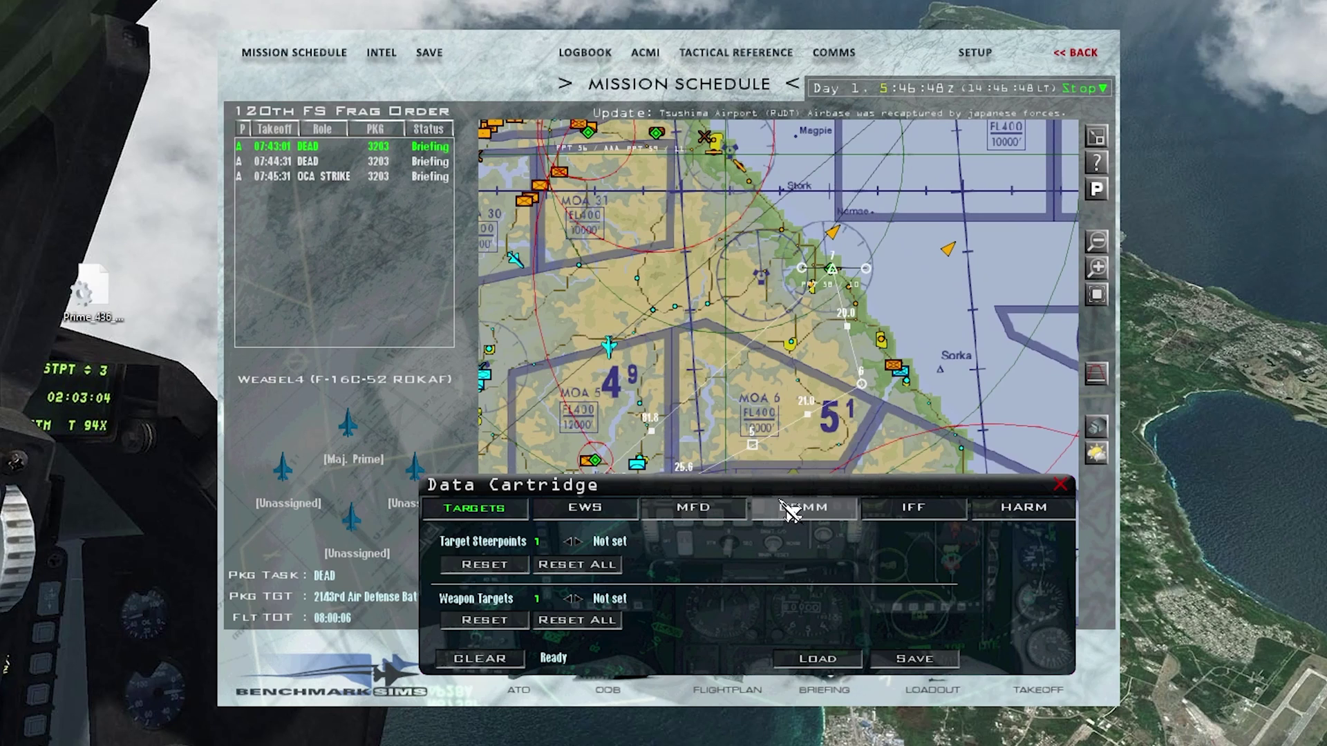
click(941, 516)
click(809, 519)
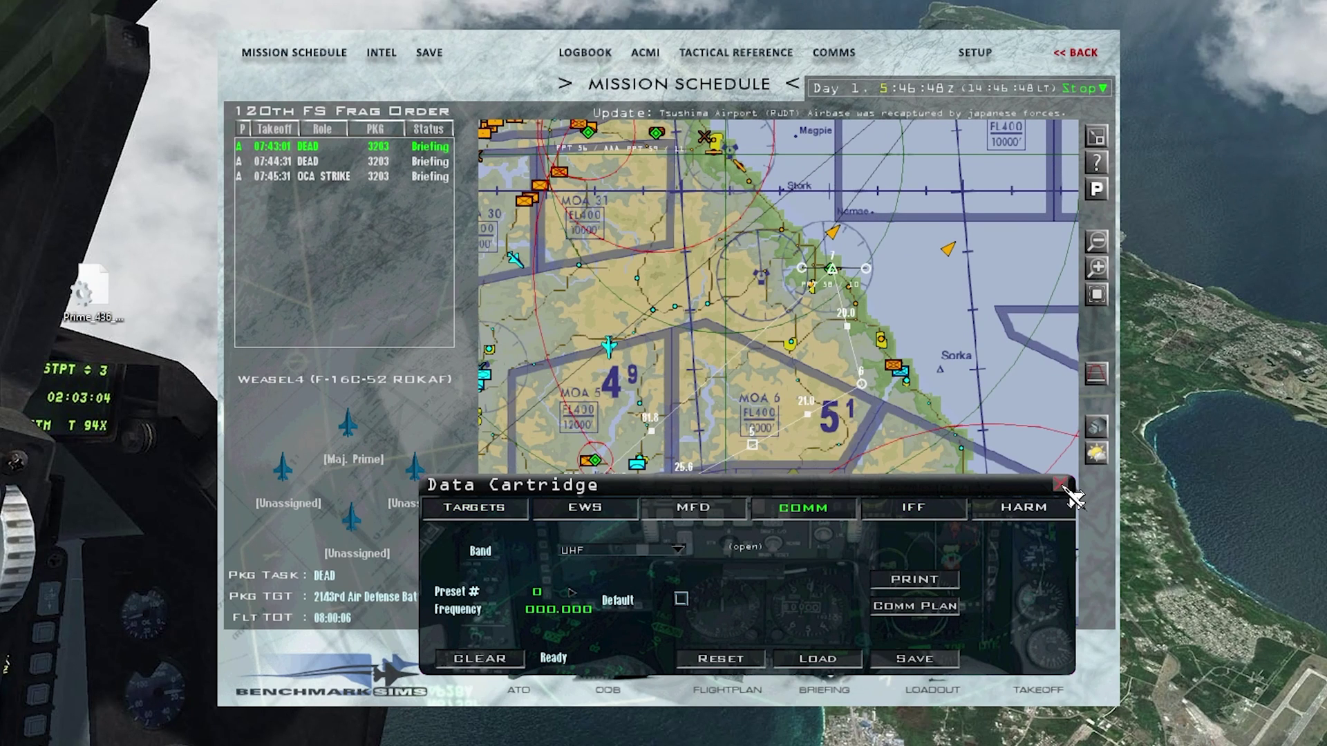
click(1060, 483)
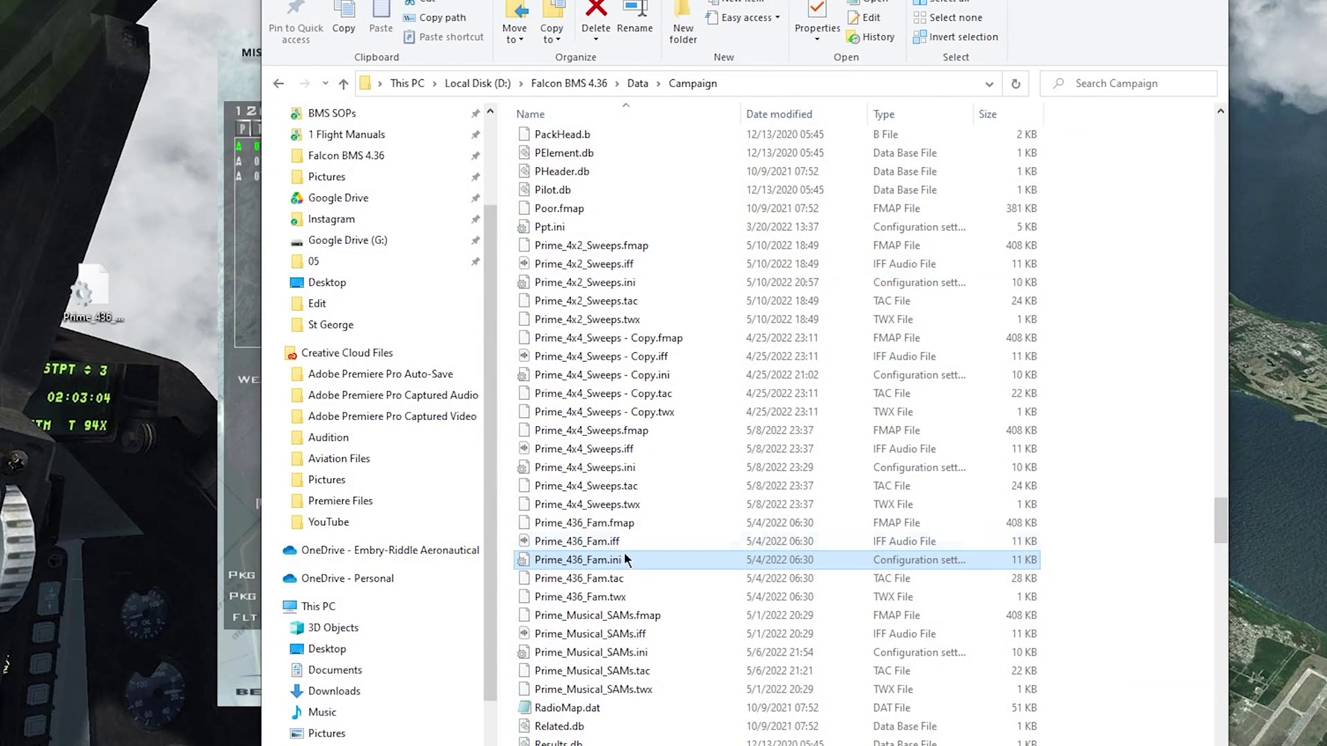
Step: Move the File Explorer window aside, return to Falcon BMS, and view the campaign's save dialog without saving
drag(570, 0, 801, 37)
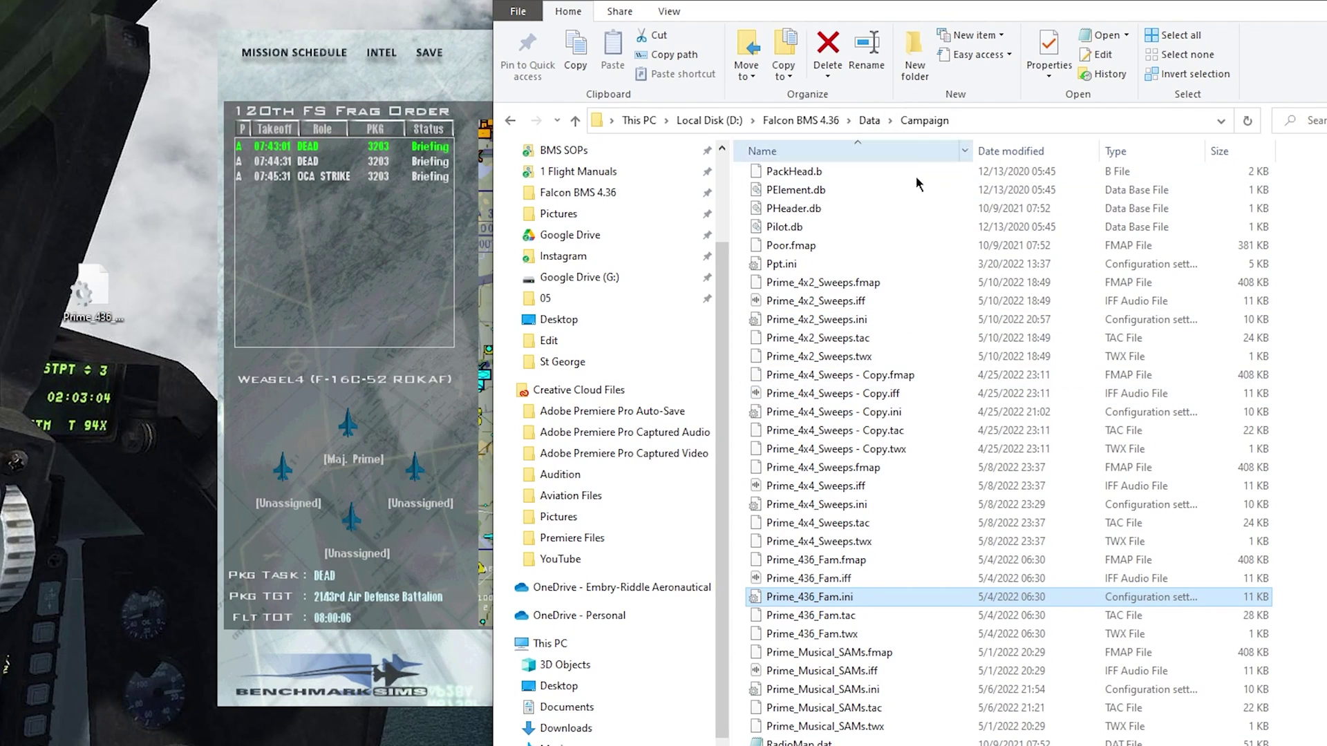
click(377, 291)
click(429, 52)
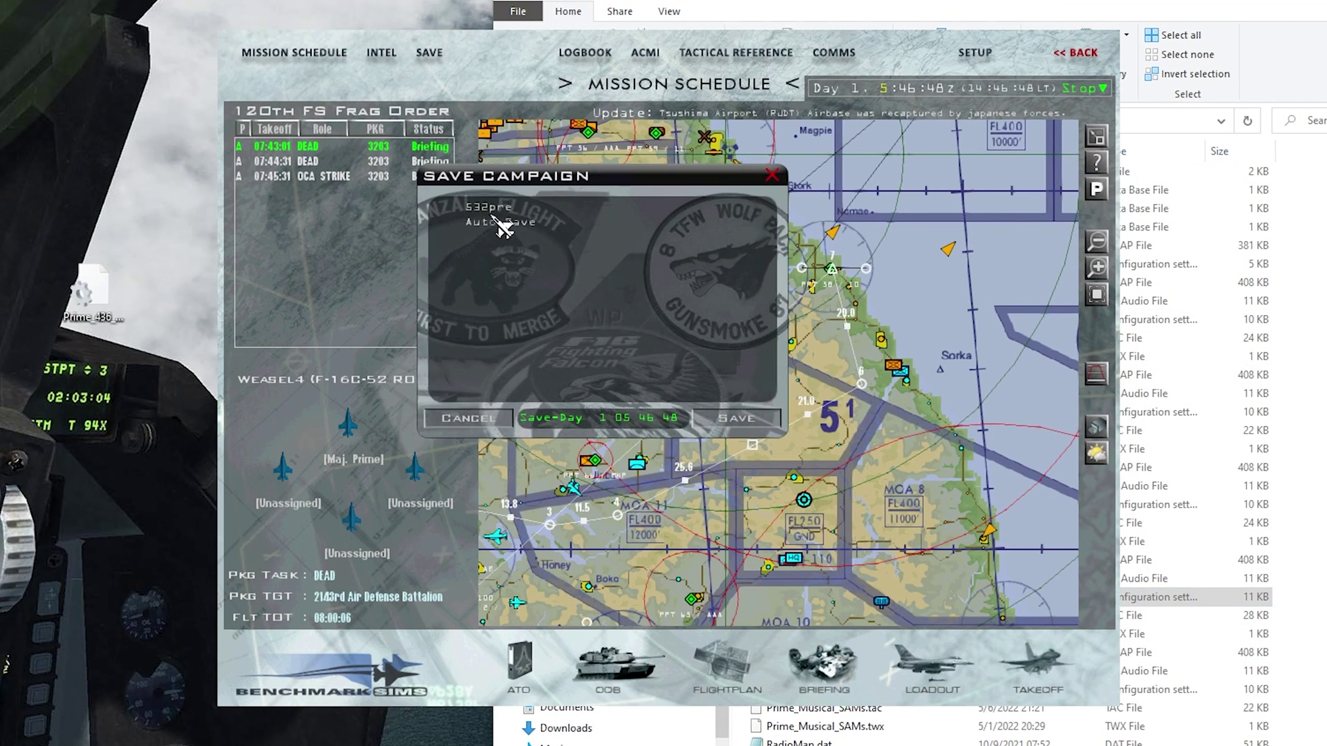
click(772, 175)
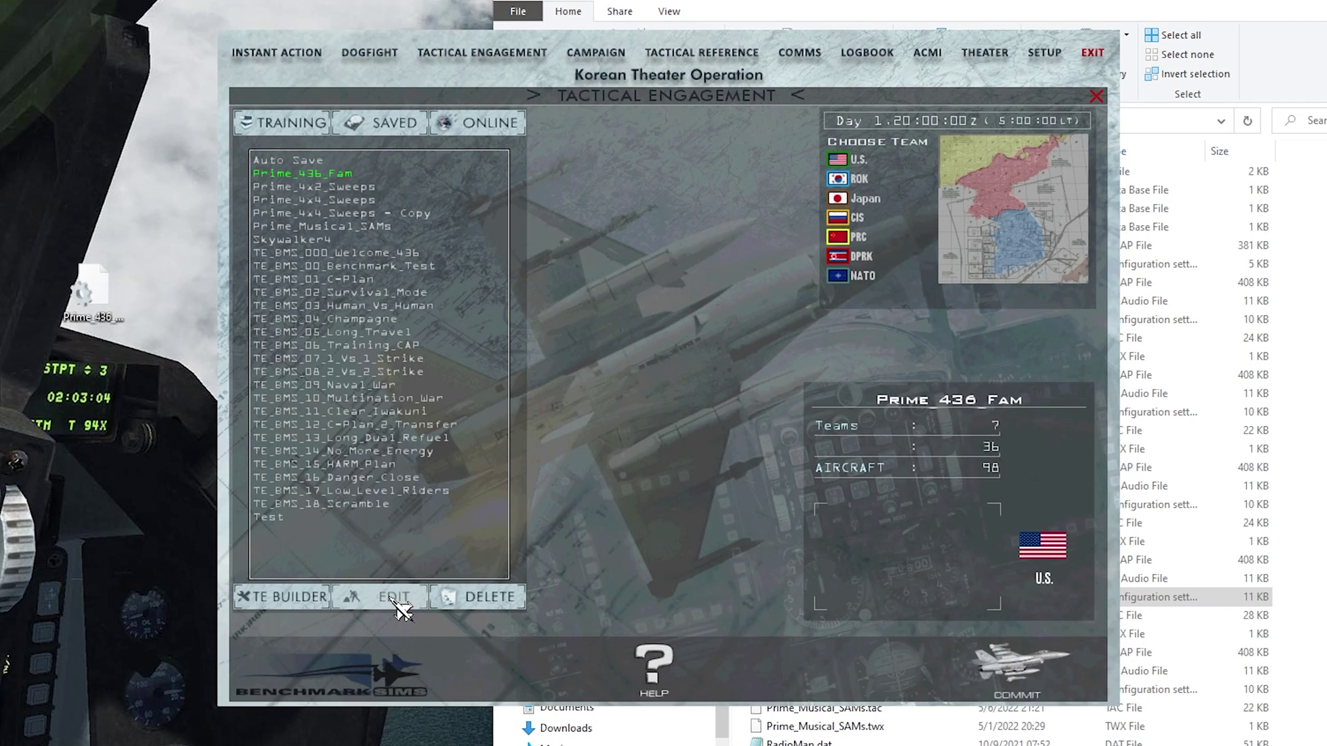
Step: Open the saved Prime_436_Fam mission for editing
key(Escape)
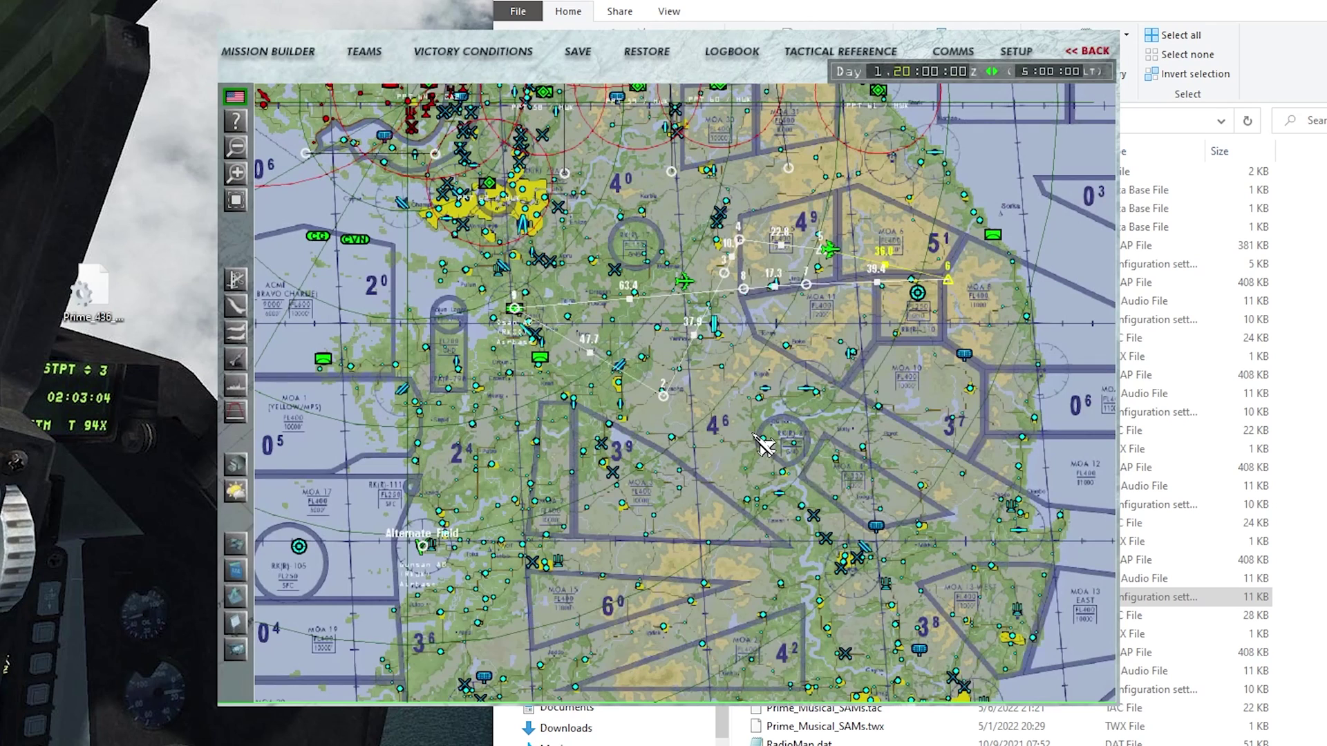